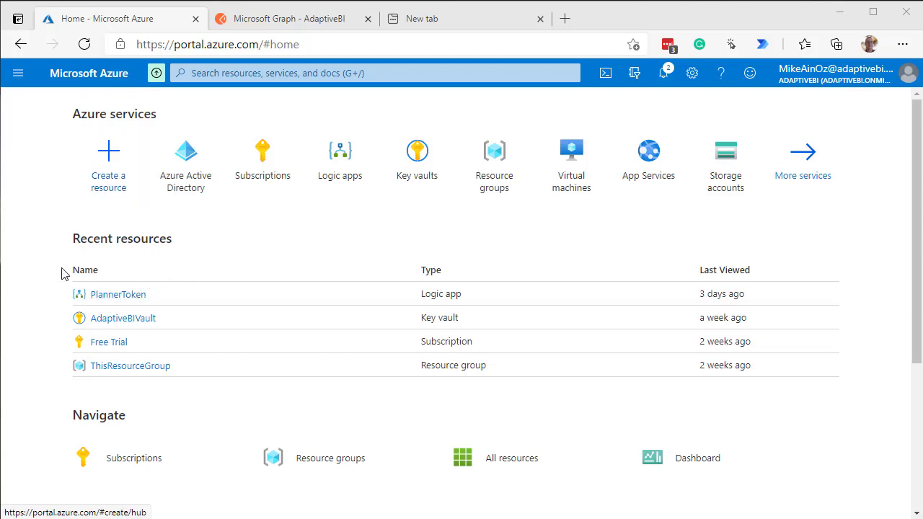
View the overview of the existing PlannerToken logic app and return to the portal home page
{"action": "left_click", "coordinate": [139, 297]}
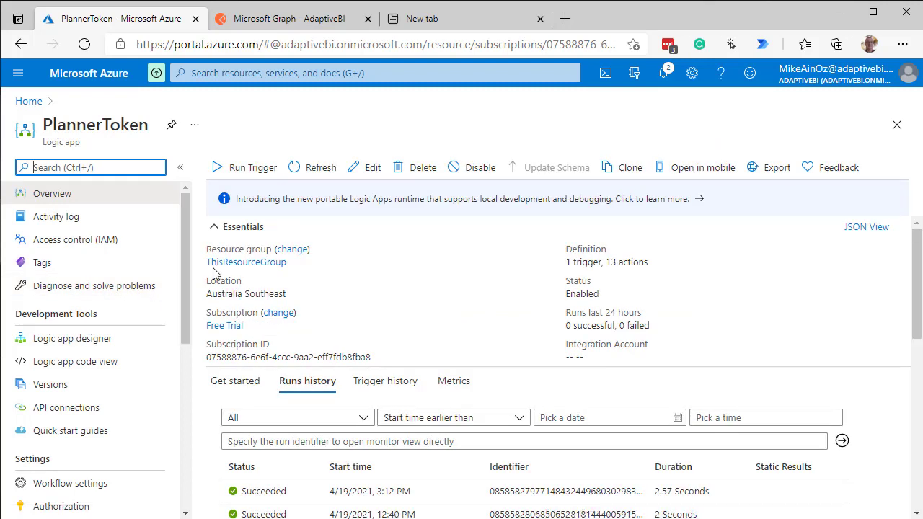
{"action": "left_click", "coordinate": [29, 105]}
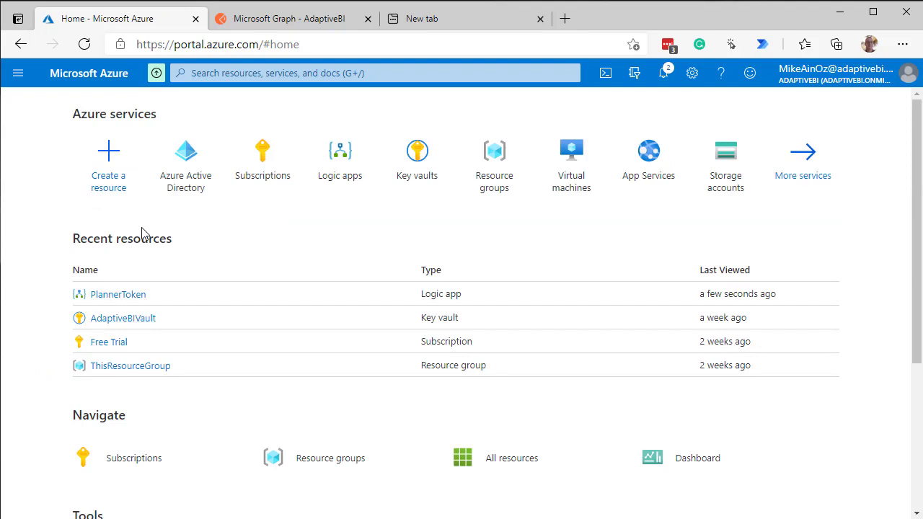
Start creating a new logic app on the Consumption plan from the Logic apps list
{"action": "left_click", "coordinate": [344, 161]}
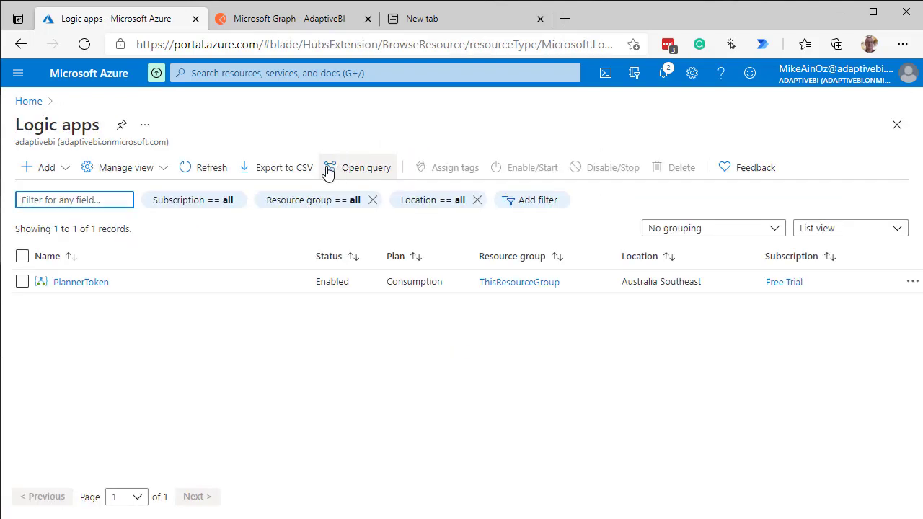
{"action": "left_click", "coordinate": [52, 168]}
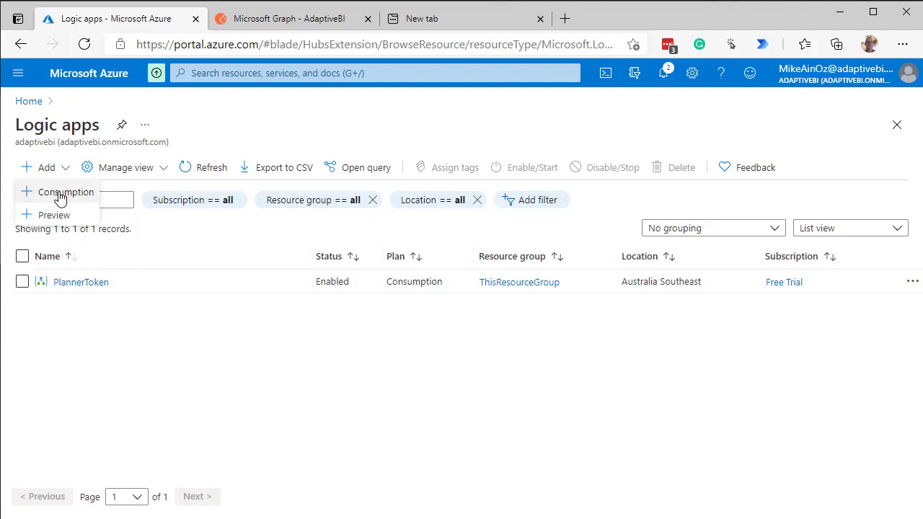
{"action": "left_click", "coordinate": [60, 198]}
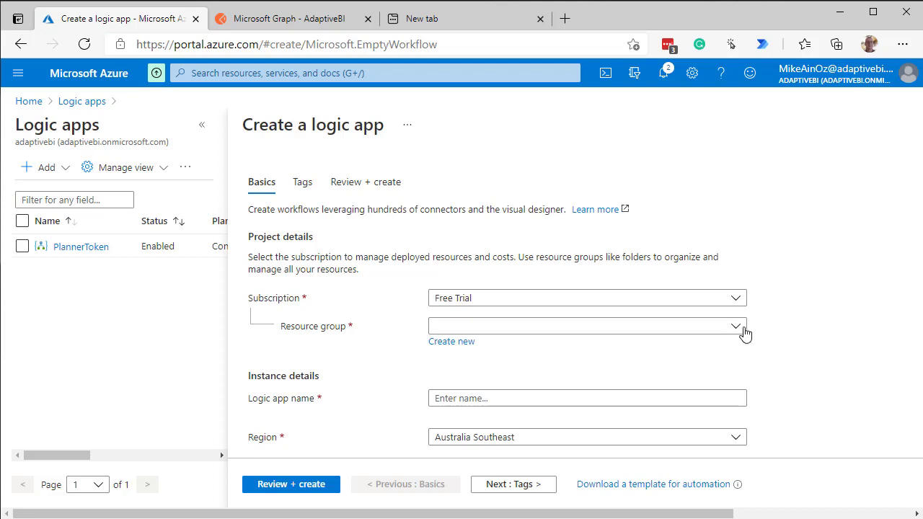
Create the logic app in the resource group ThisResourceGroup with the name GetGroups
{"action": "left_click", "coordinate": [743, 330]}
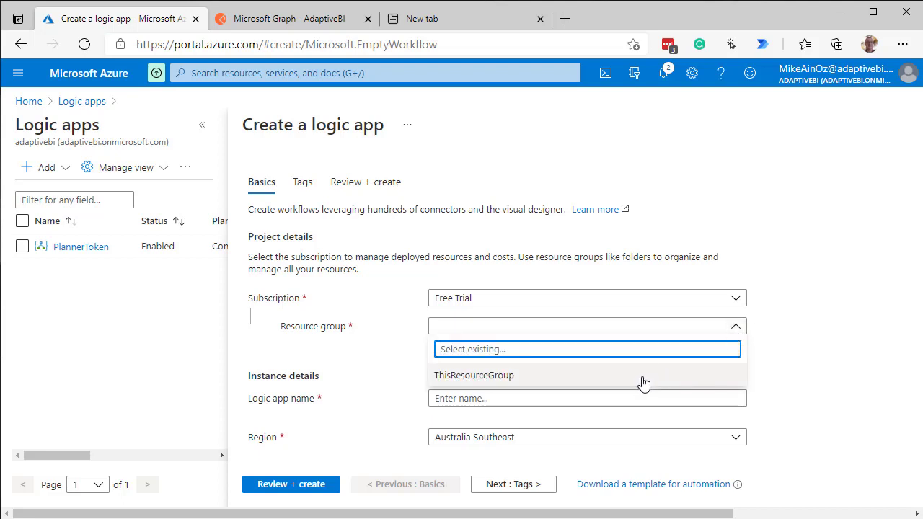
{"action": "left_click", "coordinate": [640, 382]}
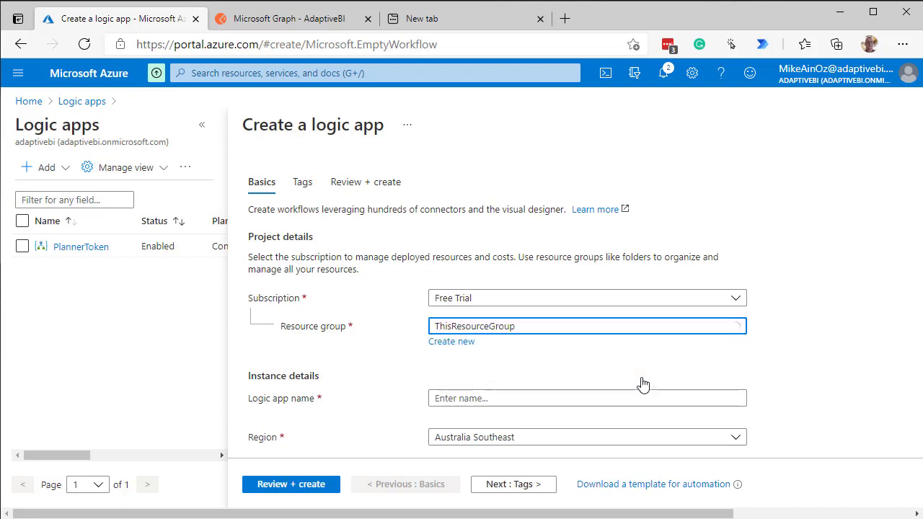
{"action": "left_click", "coordinate": [518, 401]}
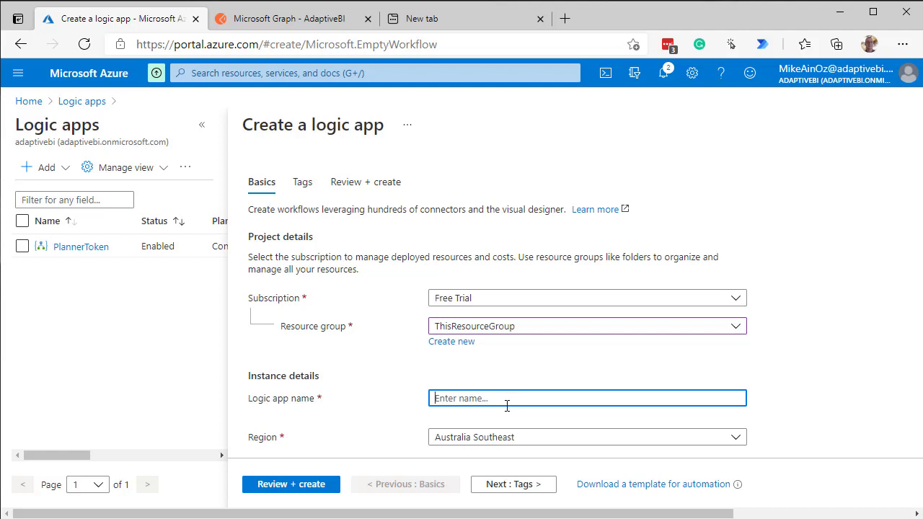
{"action": "type", "text": "GetGroups"}
{"action": "left_click", "coordinate": [298, 489]}
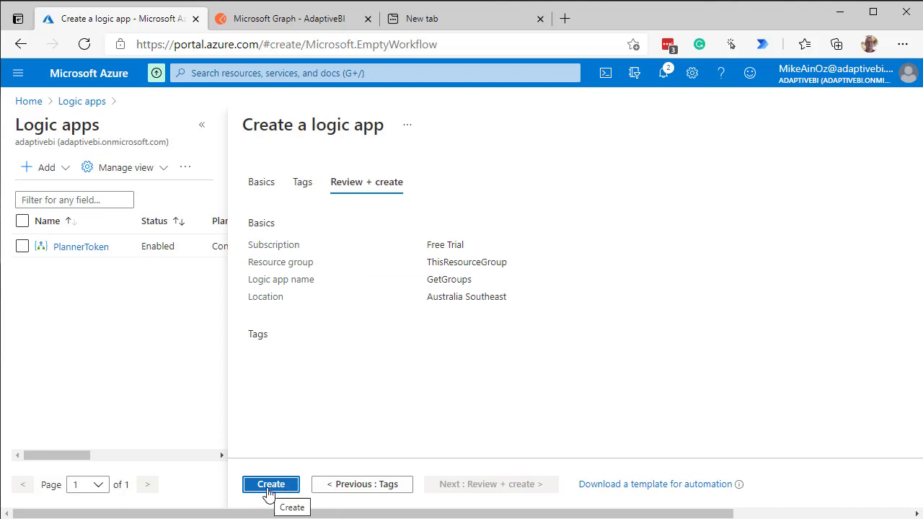
{"action": "left_click", "coordinate": [268, 493]}
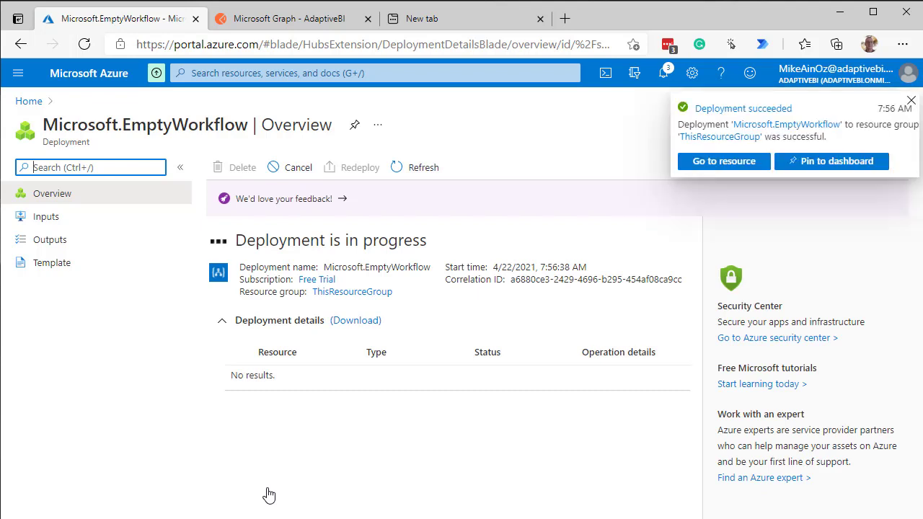
Go to the deployed GetGroups resource and start its workflow with the "When a HTTP request is received" trigger
{"action": "left_click", "coordinate": [726, 173]}
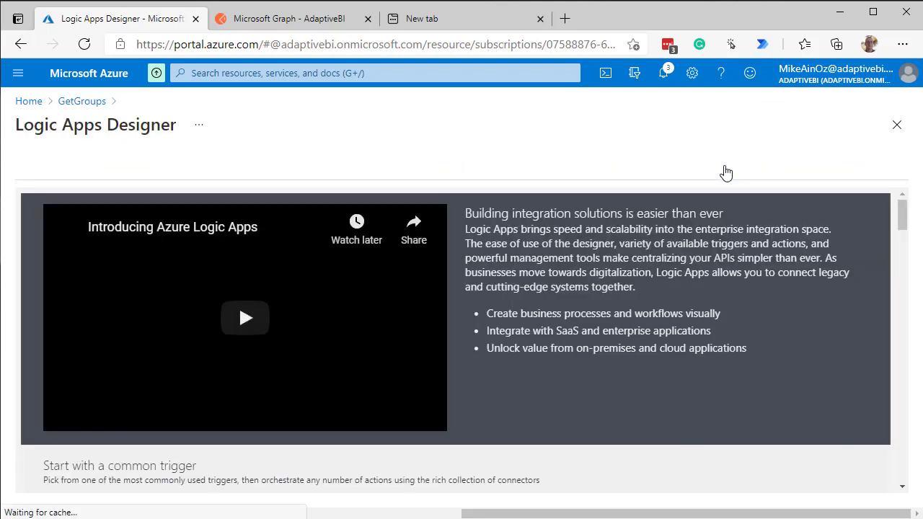
{"action": "scroll", "coordinate": [720, 283], "scroll_direction": "down", "scroll_amount": 2}
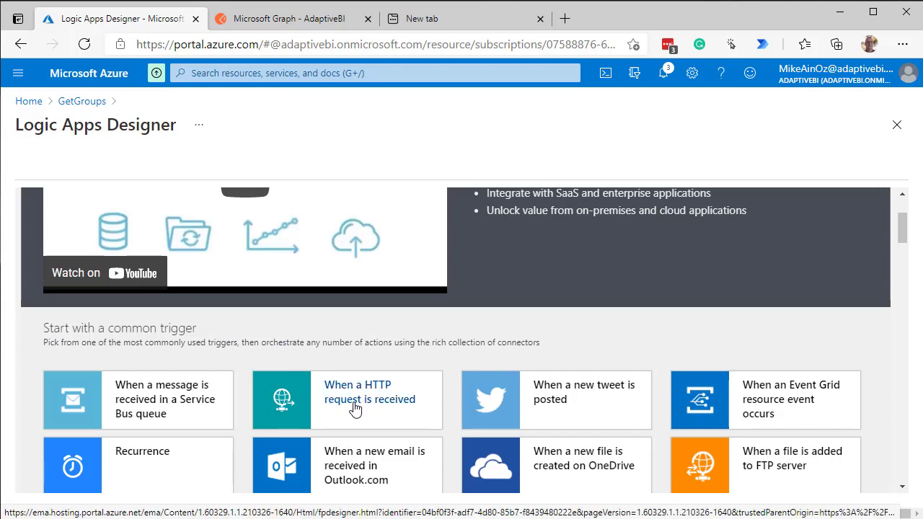
{"action": "scroll", "coordinate": [422, 373], "scroll_direction": "up", "scroll_amount": 2}
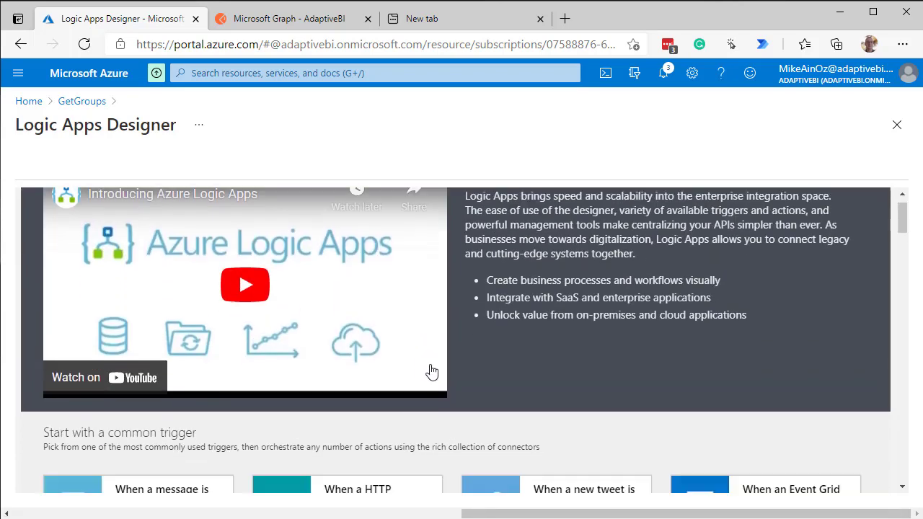
{"action": "scroll", "coordinate": [430, 372], "scroll_direction": "down", "scroll_amount": 2}
{"action": "left_click", "coordinate": [349, 412]}
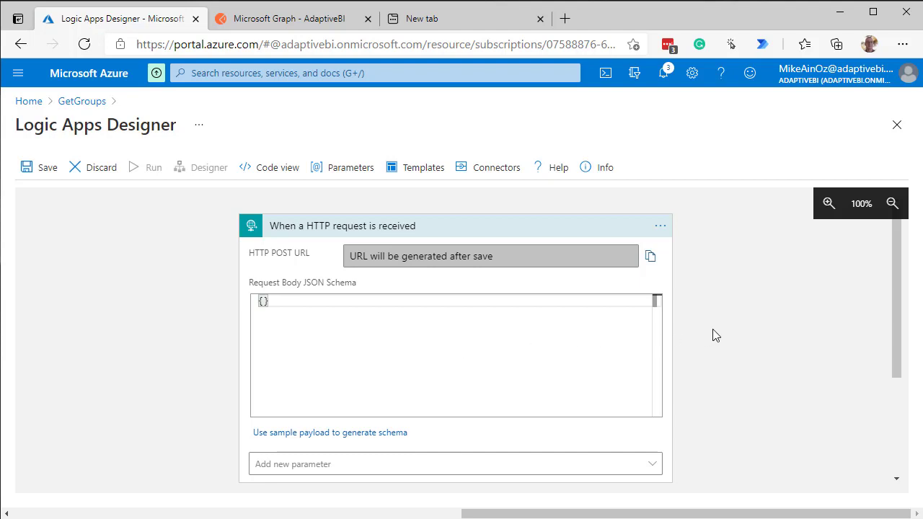
Add a new step below the HTTP request trigger, search the operations for "groups" and choose the Azure AD connector
{"action": "scroll", "coordinate": [713, 336], "scroll_direction": "down", "scroll_amount": 1}
{"action": "scroll", "coordinate": [712, 336], "scroll_direction": "down", "scroll_amount": 2}
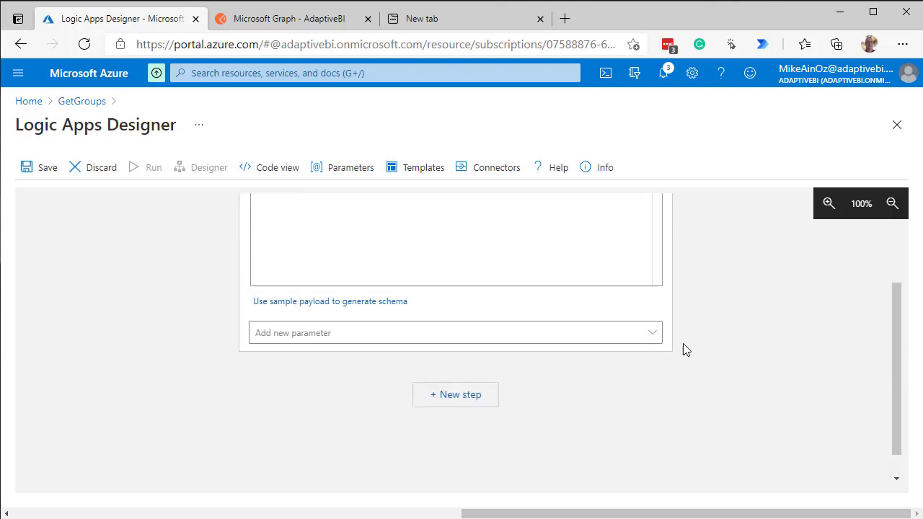
{"action": "left_click", "coordinate": [435, 401]}
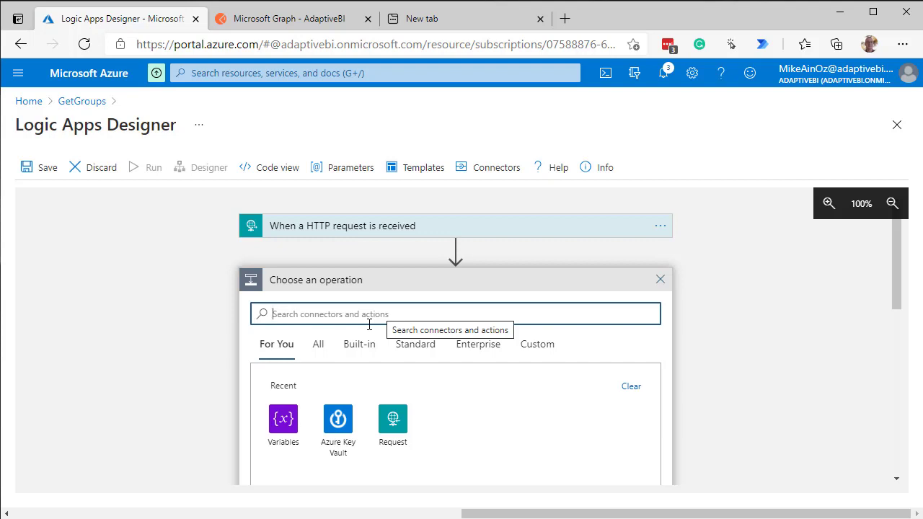
{"action": "type", "text": "g"}
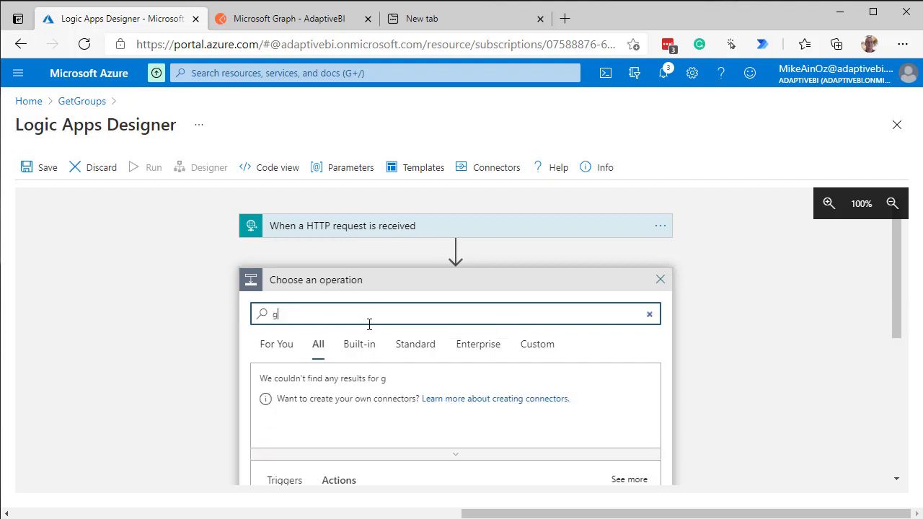
{"action": "type", "text": "roups"}
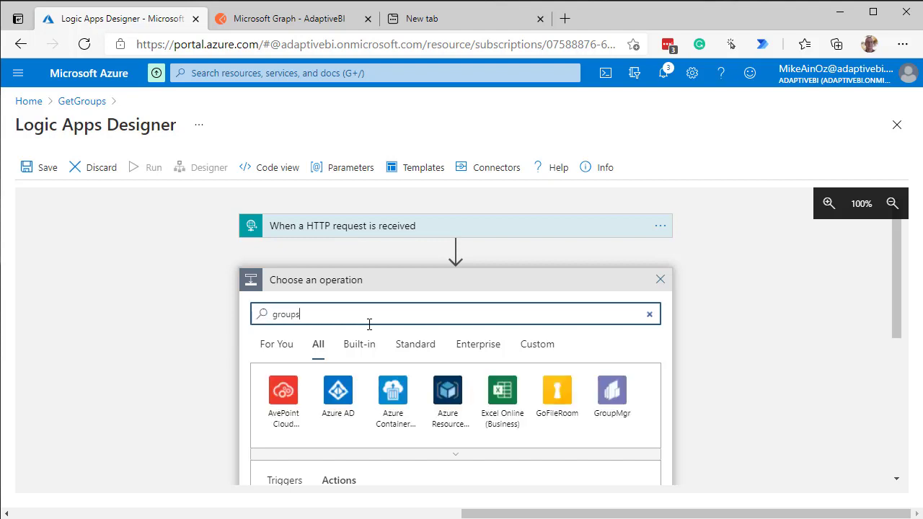
{"action": "left_click", "coordinate": [338, 410]}
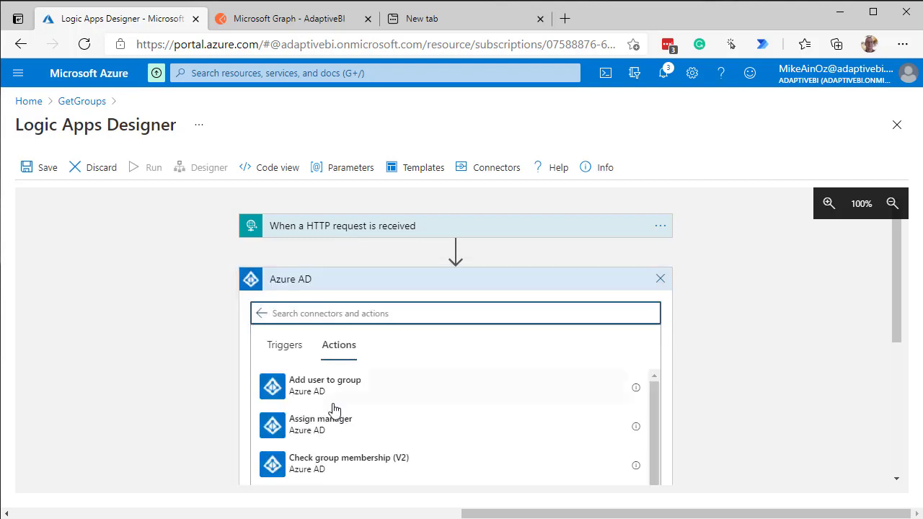
Look through the available Azure AD actions and add the Get group action to the workflow
{"action": "scroll", "coordinate": [436, 391], "scroll_direction": "down", "scroll_amount": 1}
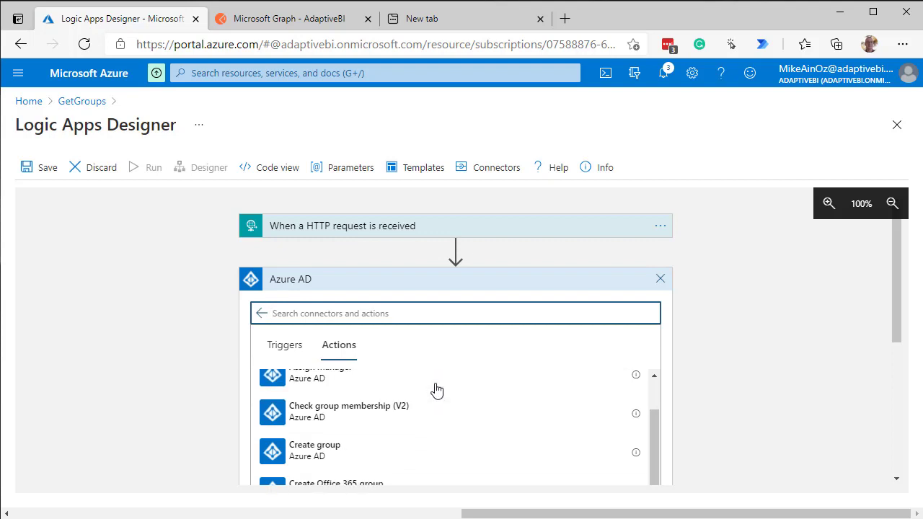
{"action": "scroll", "coordinate": [436, 391], "scroll_direction": "up", "scroll_amount": 1}
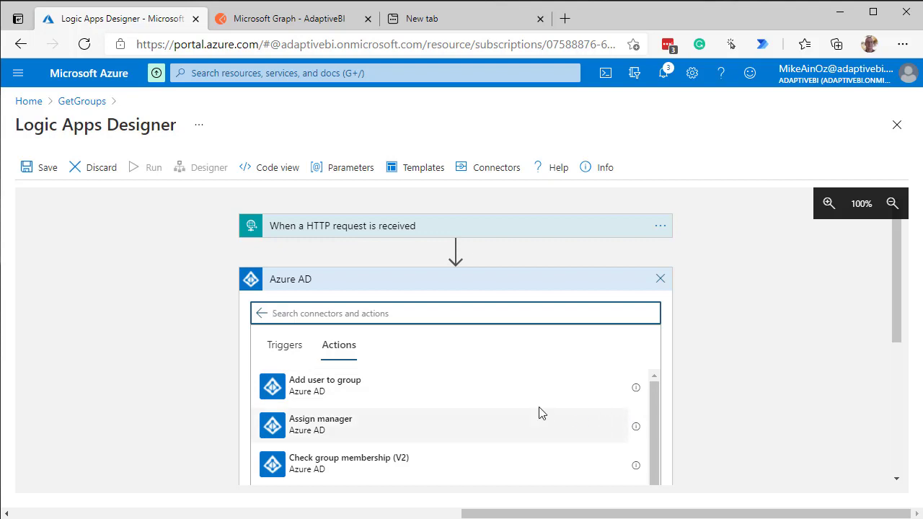
{"action": "scroll", "coordinate": [538, 412], "scroll_direction": "down", "scroll_amount": 3}
{"action": "scroll", "coordinate": [537, 413], "scroll_direction": "down", "scroll_amount": 1}
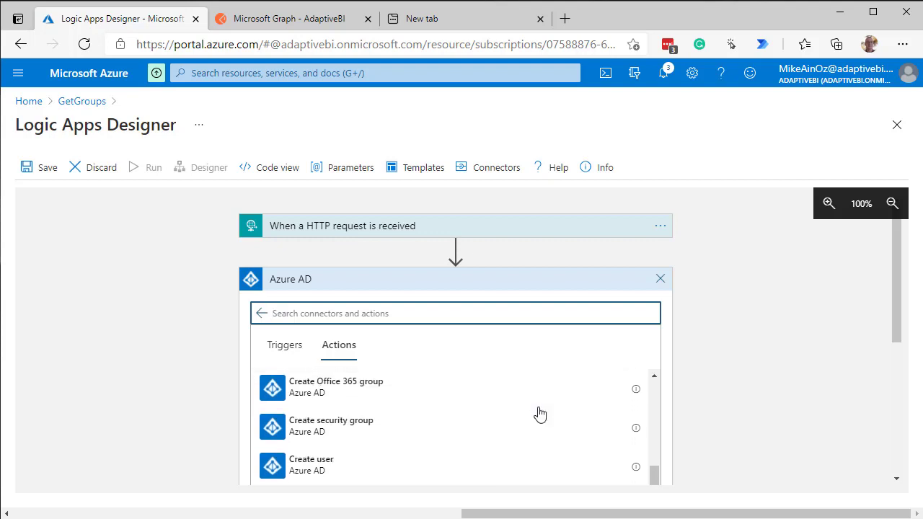
{"action": "scroll", "coordinate": [540, 415], "scroll_direction": "up", "scroll_amount": 2}
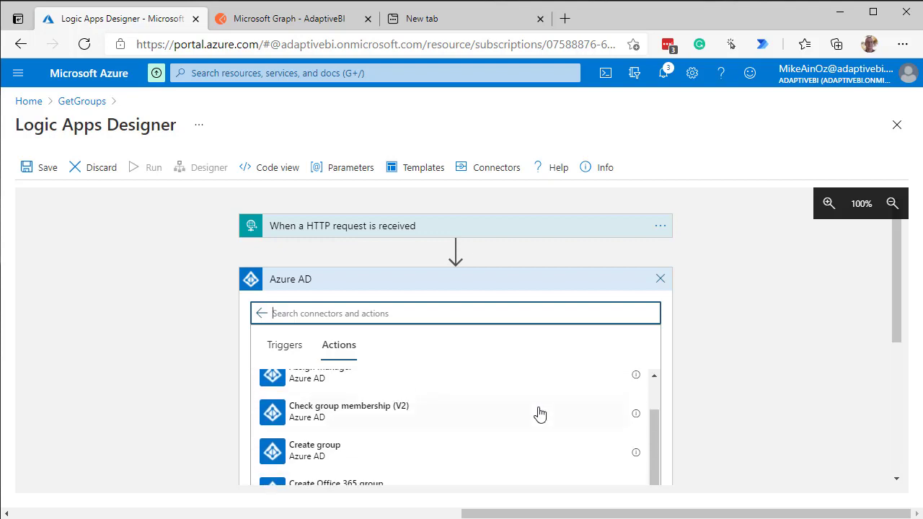
{"action": "scroll", "coordinate": [539, 414], "scroll_direction": "up", "scroll_amount": 2}
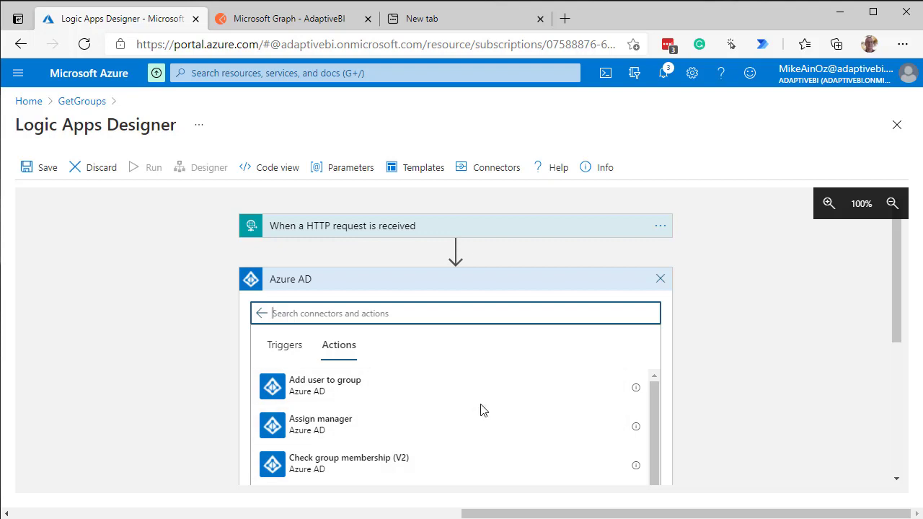
{"action": "scroll", "coordinate": [483, 409], "scroll_direction": "down", "scroll_amount": 1}
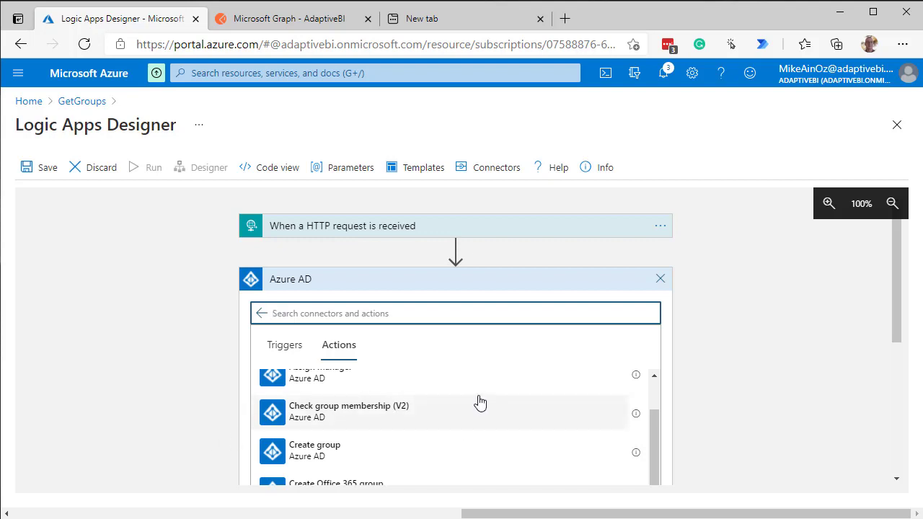
{"action": "scroll", "coordinate": [481, 402], "scroll_direction": "down", "scroll_amount": 1}
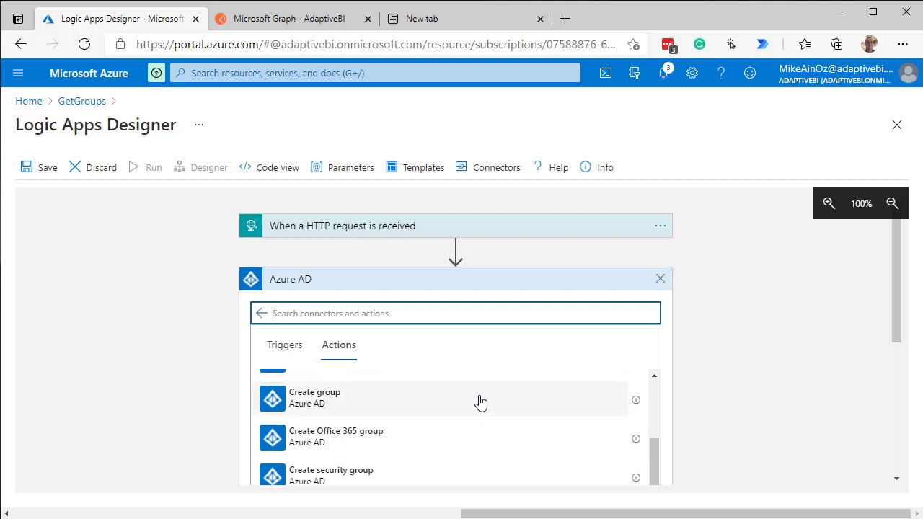
{"action": "scroll", "coordinate": [480, 402], "scroll_direction": "down", "scroll_amount": 1}
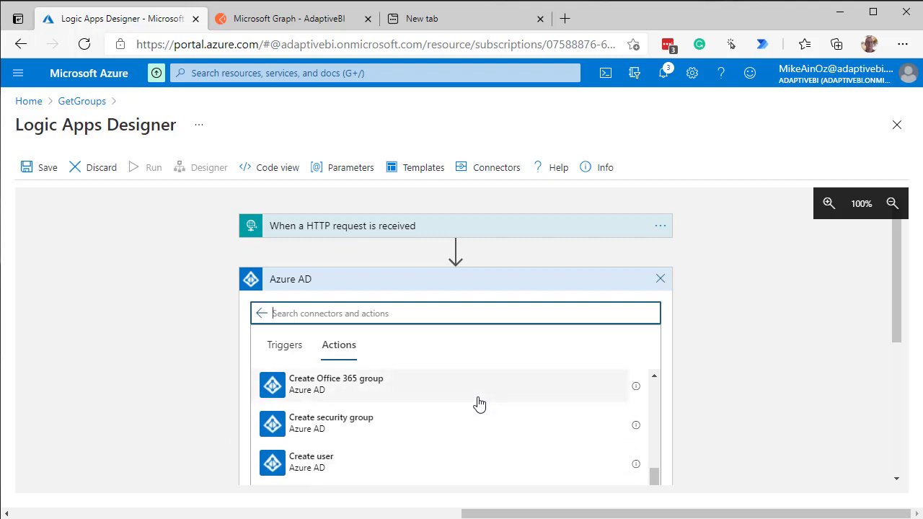
{"action": "scroll", "coordinate": [478, 403], "scroll_direction": "down", "scroll_amount": 2}
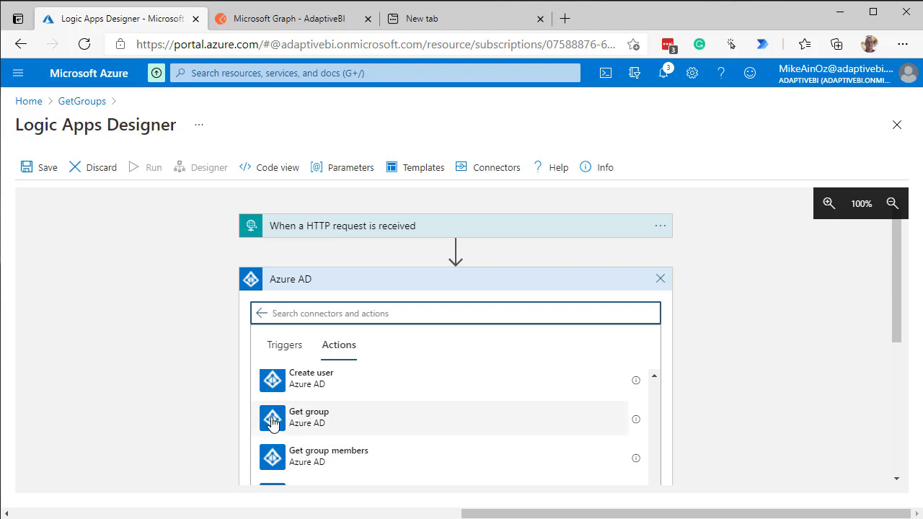
{"action": "left_click", "coordinate": [273, 423]}
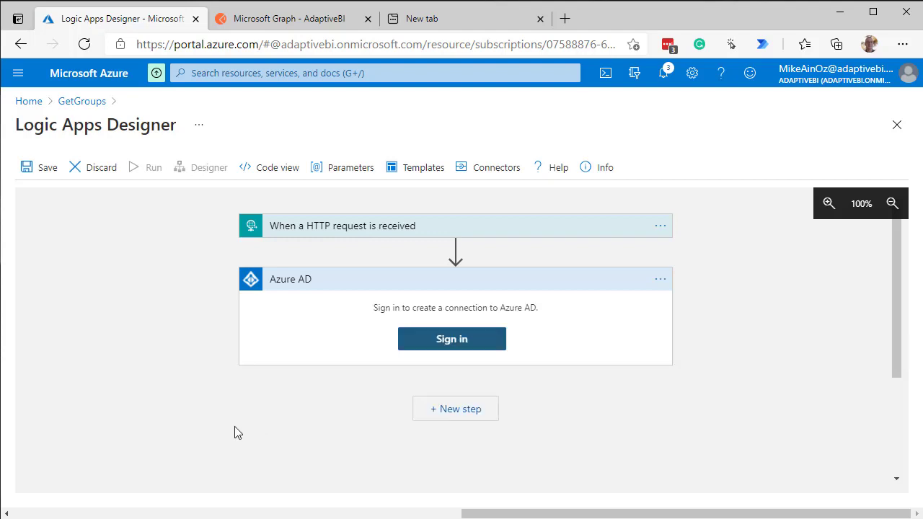
Sign in for the Azure AD connection, replacing the suggested account with the saved organization account's e-mail and submitting its password
{"action": "left_click", "coordinate": [465, 340]}
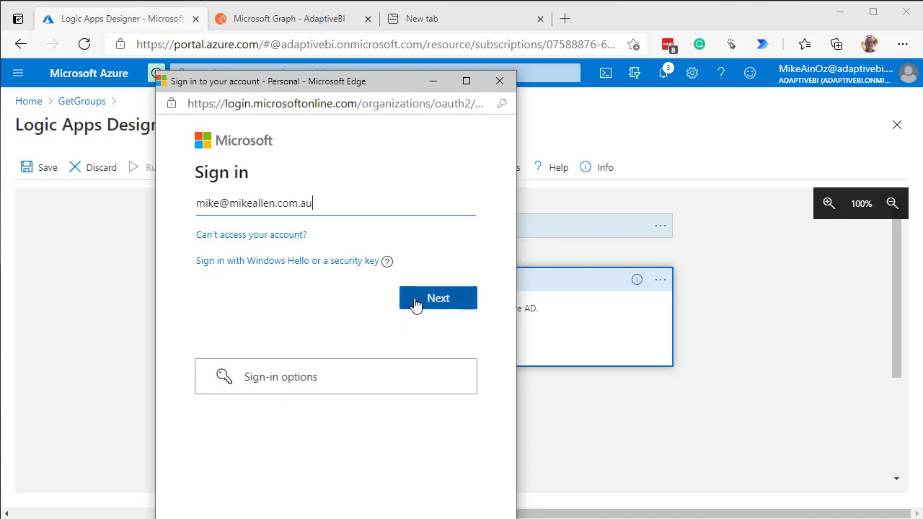
{"action": "left_click", "coordinate": [312, 204]}
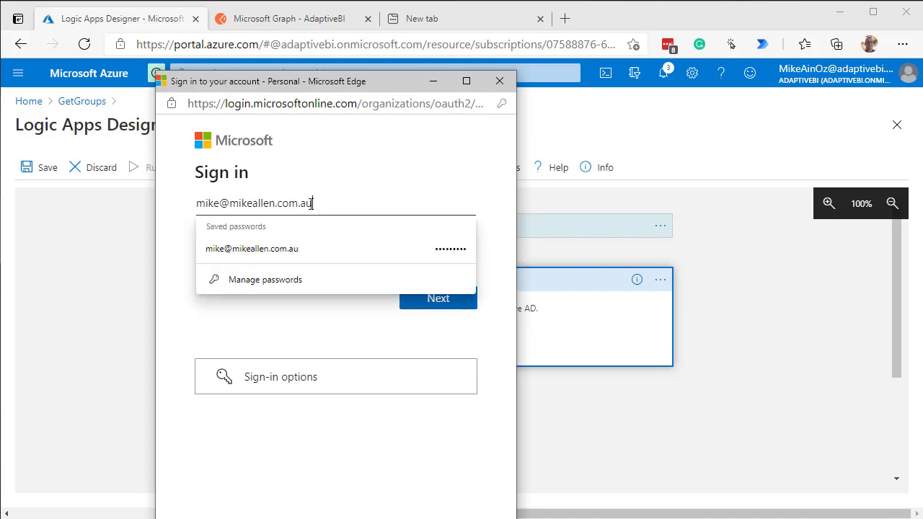
{"action": "left_click_drag", "start_coordinate": [312, 205], "coordinate": [209, 204]}
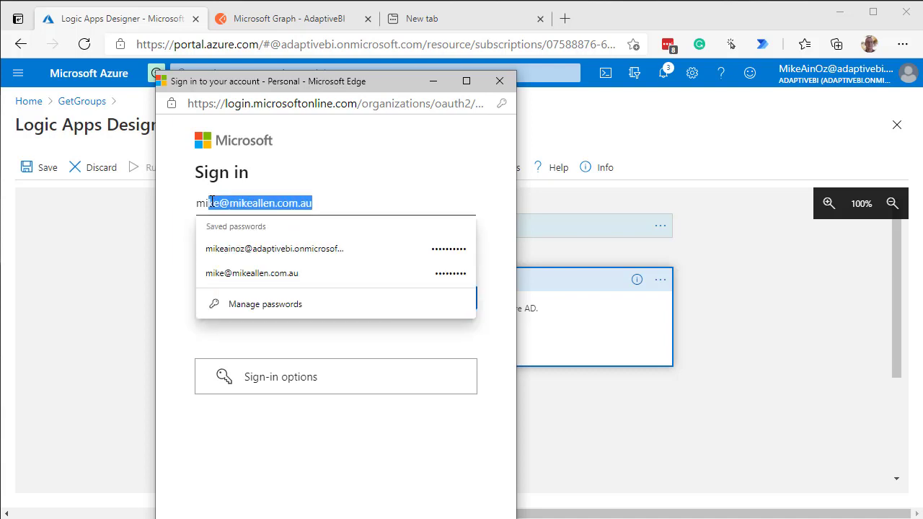
{"action": "left_click", "coordinate": [245, 249]}
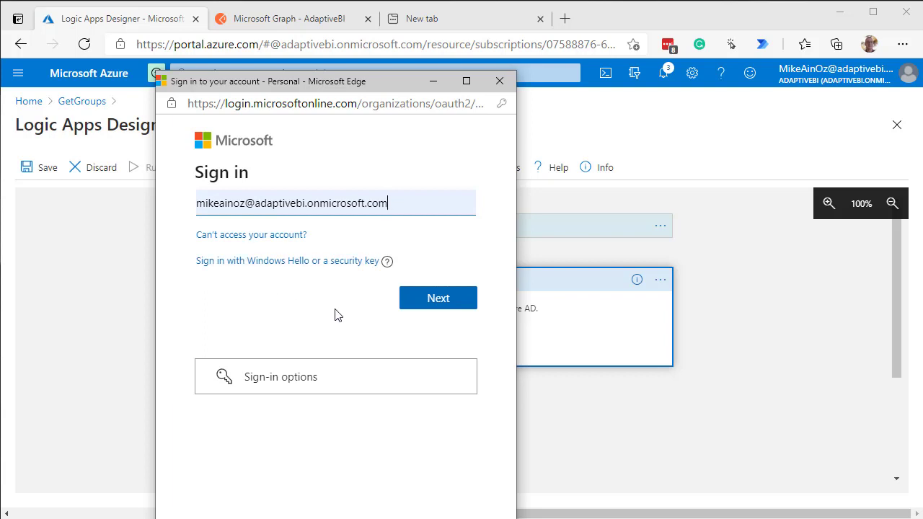
{"action": "left_click", "coordinate": [439, 298]}
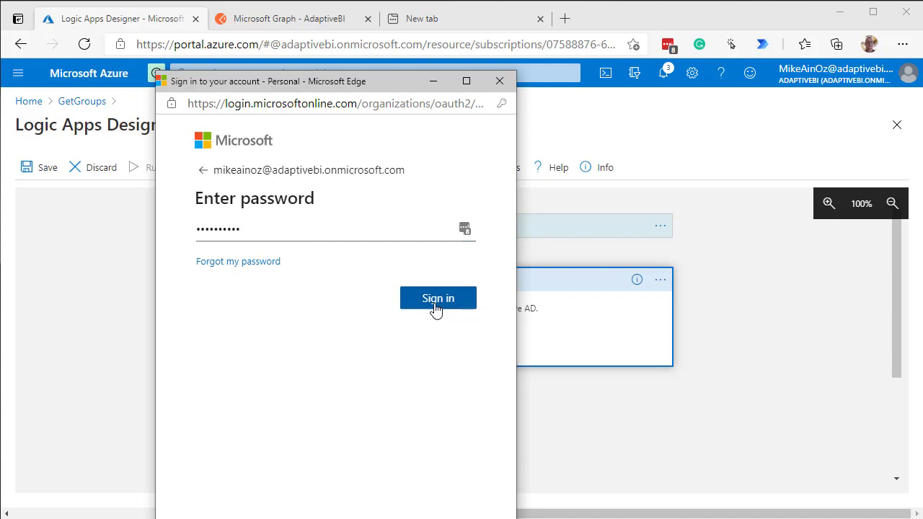
{"action": "left_click", "coordinate": [437, 309]}
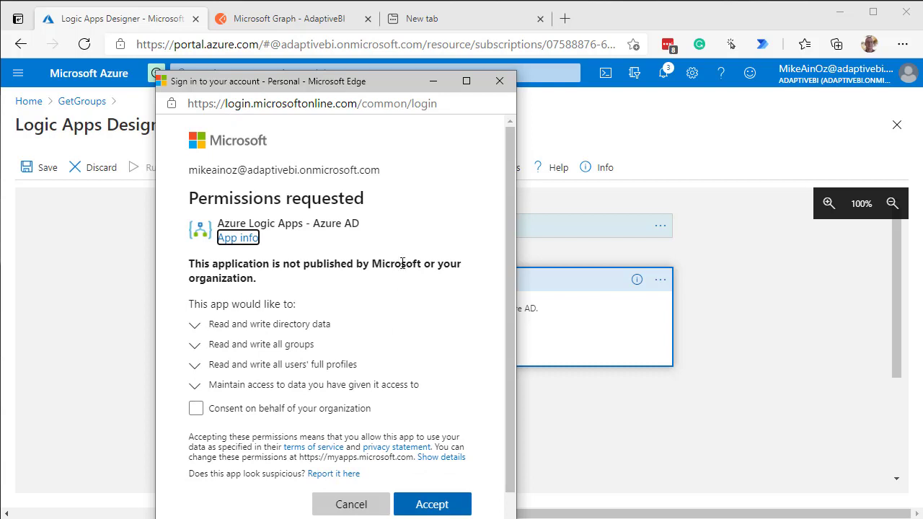
Consent on behalf of the organization and accept the permissions requested by Azure Logic Apps - Azure AD
{"action": "left_click", "coordinate": [196, 409]}
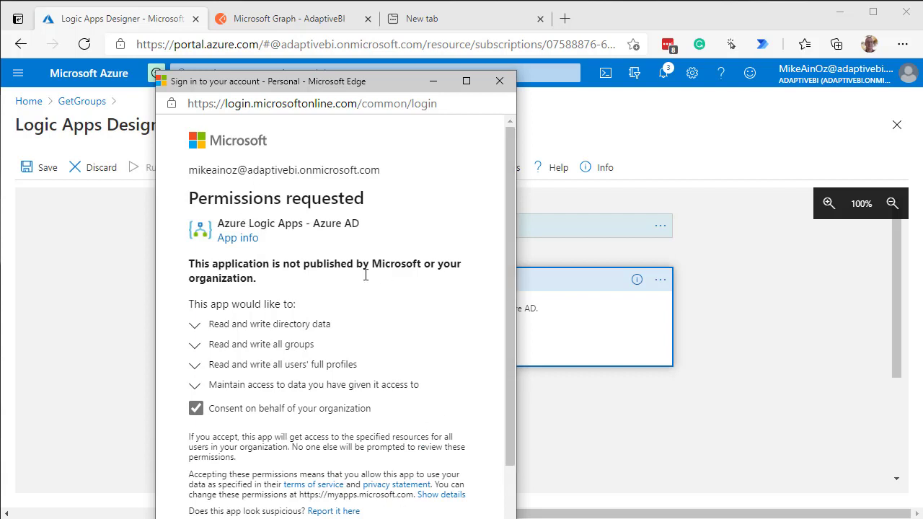
{"action": "scroll", "coordinate": [506, 339], "scroll_direction": "down", "scroll_amount": 1}
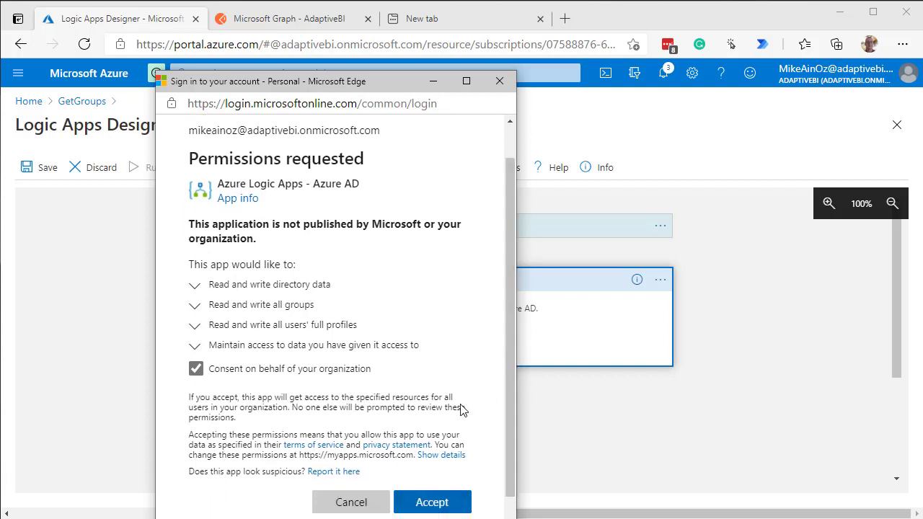
{"action": "left_click", "coordinate": [435, 504]}
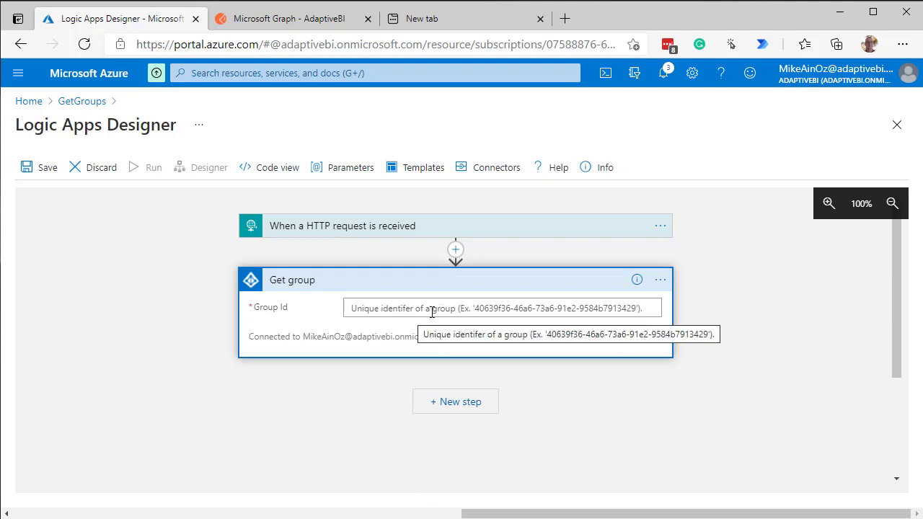
Insert an action between the HTTP request trigger and Get group, searching "get groups" and choosing Azure AD's Get groups of a user (V2)
{"action": "left_click", "coordinate": [456, 251]}
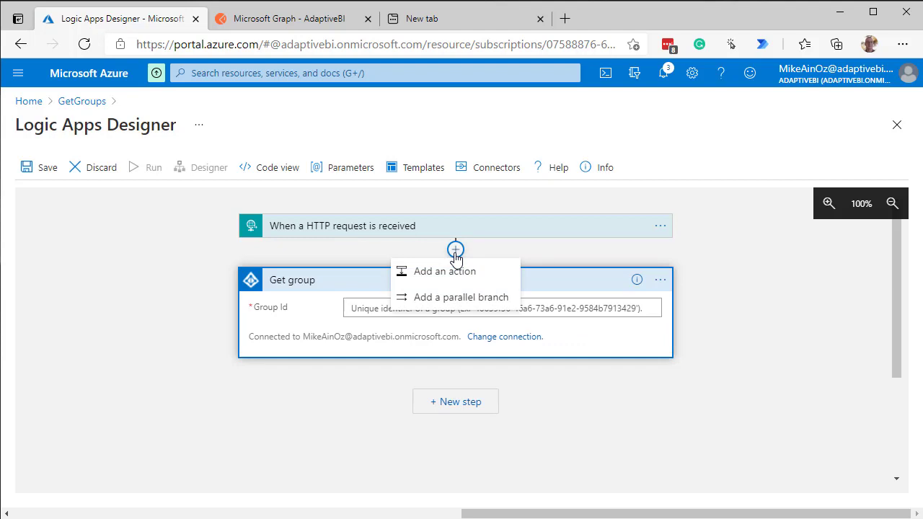
{"action": "left_click", "coordinate": [439, 271]}
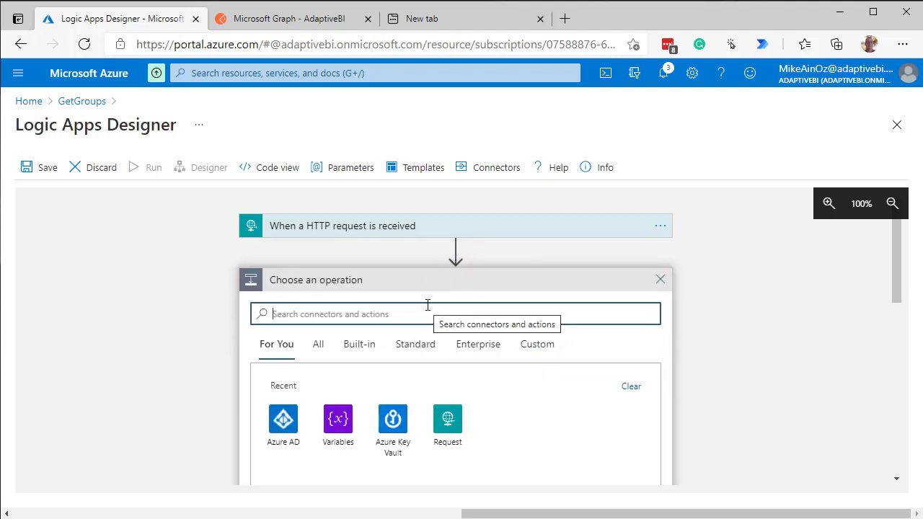
{"action": "type", "text": "get"}
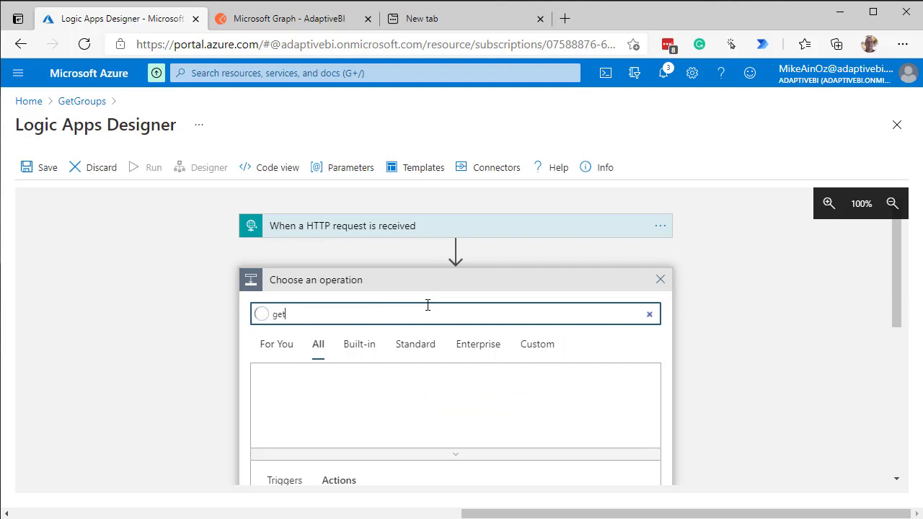
{"action": "type", "text": " groups"}
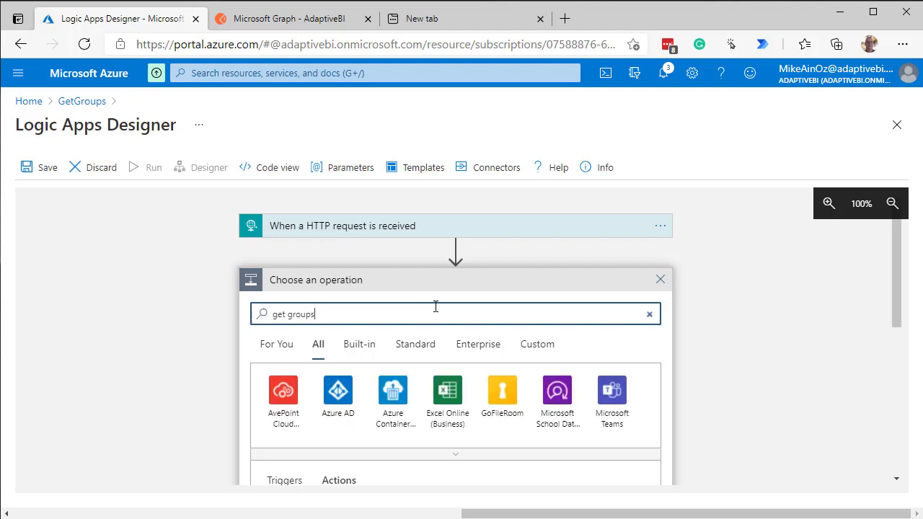
{"action": "left_click", "coordinate": [336, 396]}
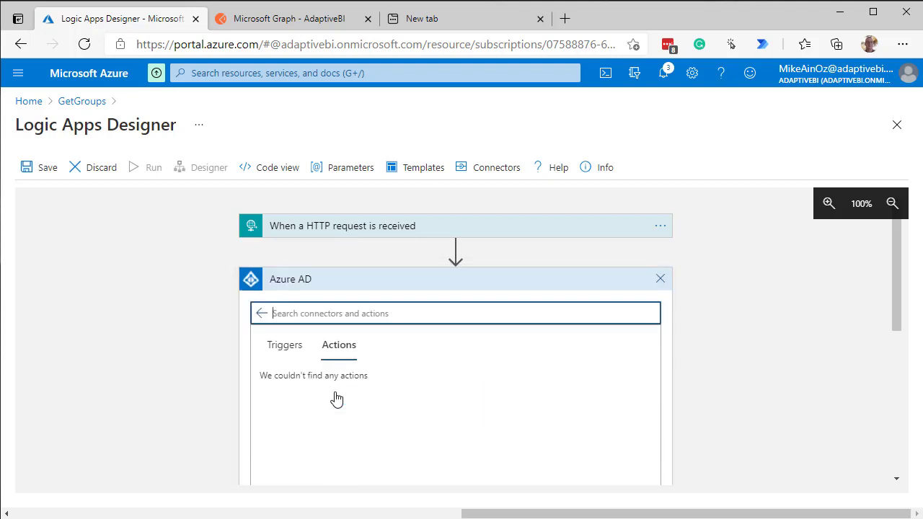
{"action": "scroll", "coordinate": [396, 390], "scroll_direction": "down", "scroll_amount": 5}
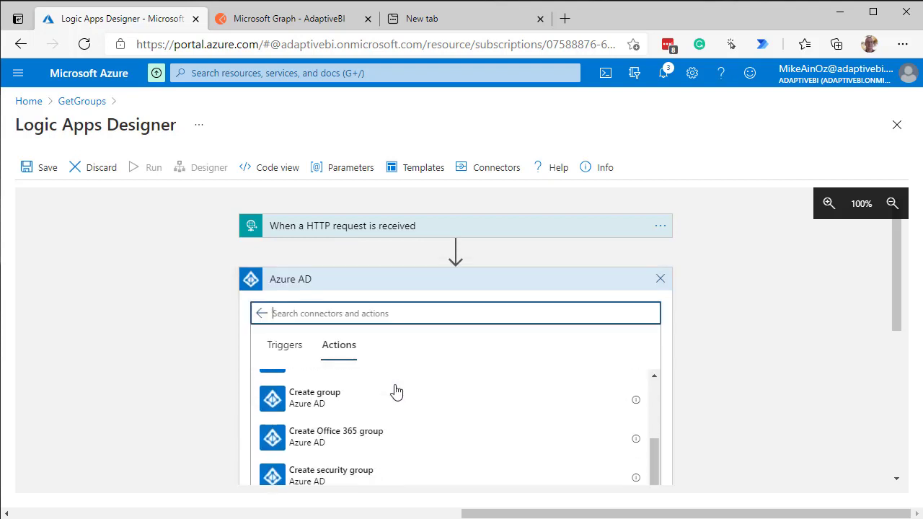
{"action": "scroll", "coordinate": [392, 398], "scroll_direction": "down", "scroll_amount": 4}
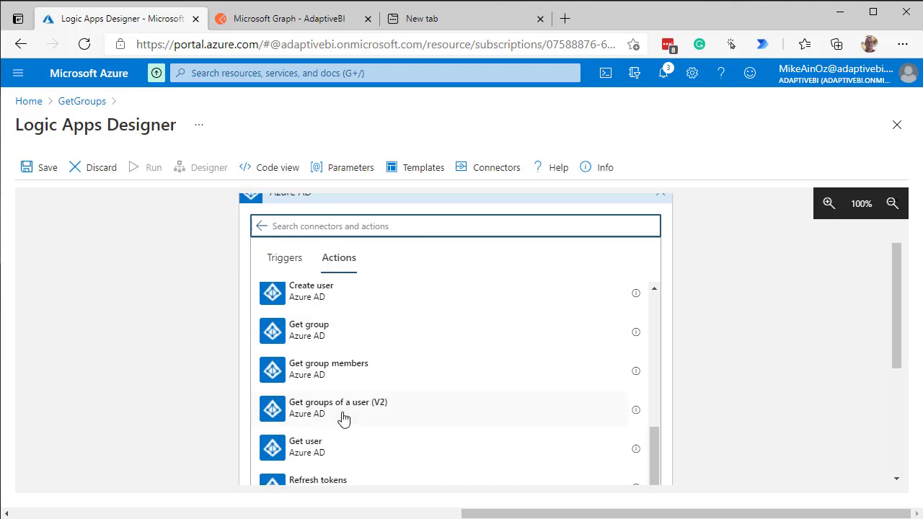
{"action": "left_click", "coordinate": [336, 416]}
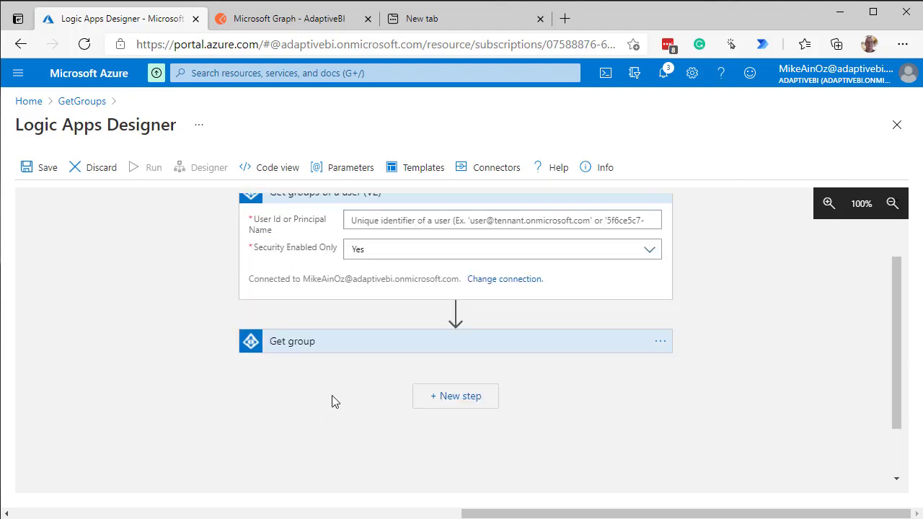
{"action": "scroll", "coordinate": [711, 337], "scroll_direction": "up", "scroll_amount": 2}
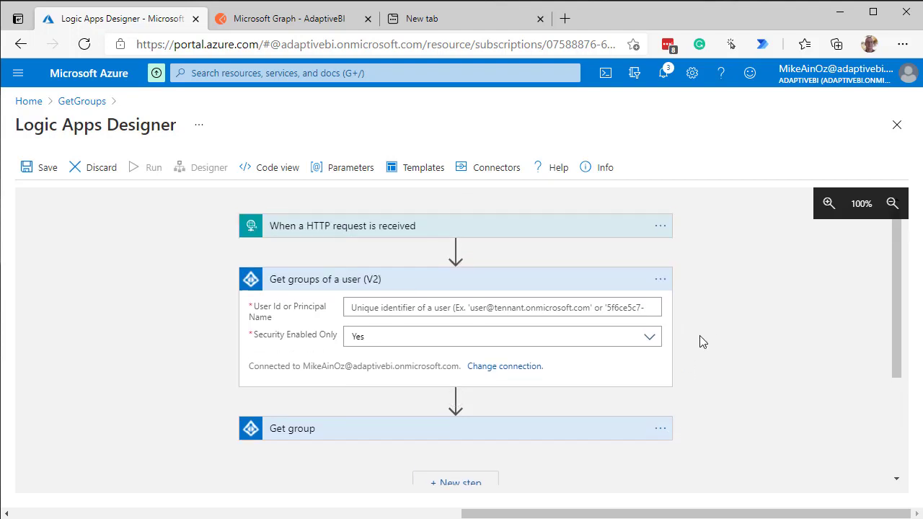
{"action": "left_click", "coordinate": [483, 308]}
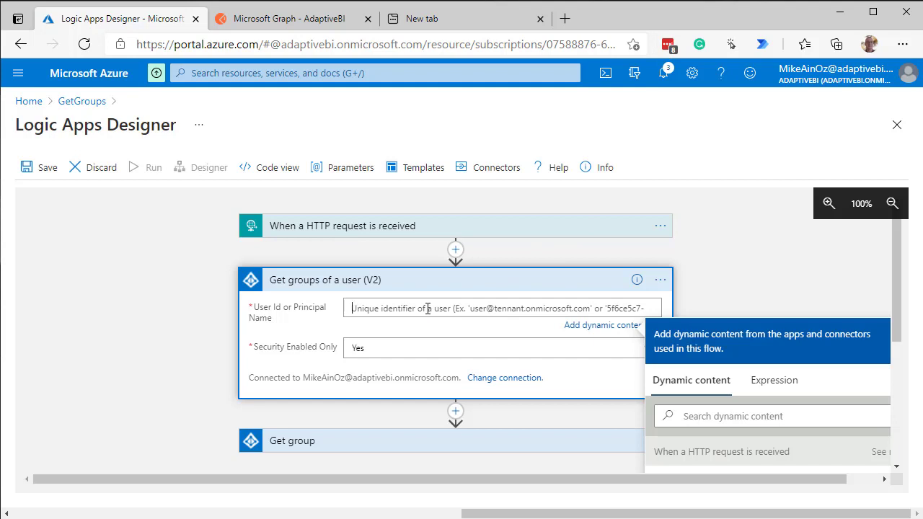
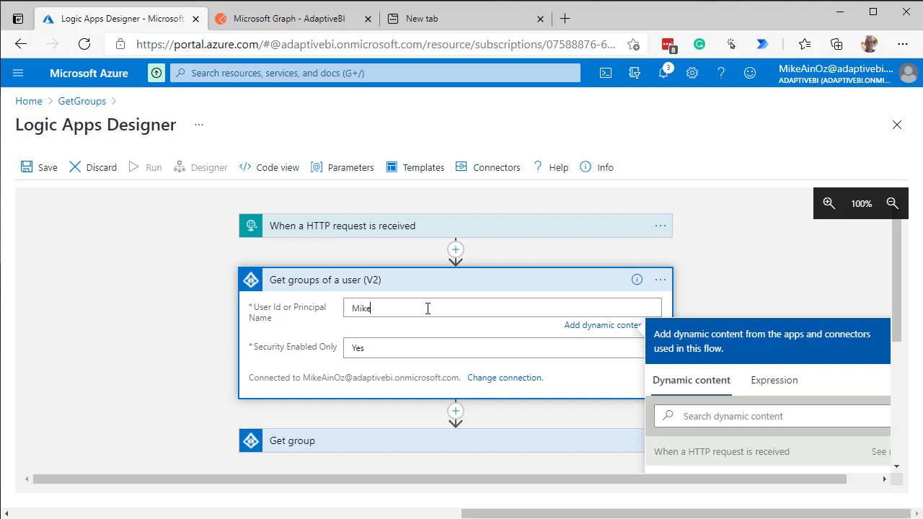
Copy the saved microsoft.com account's username from the LastPass vault and make it the entire User Id or Principal Name entry
{"action": "left_click", "coordinate": [666, 46]}
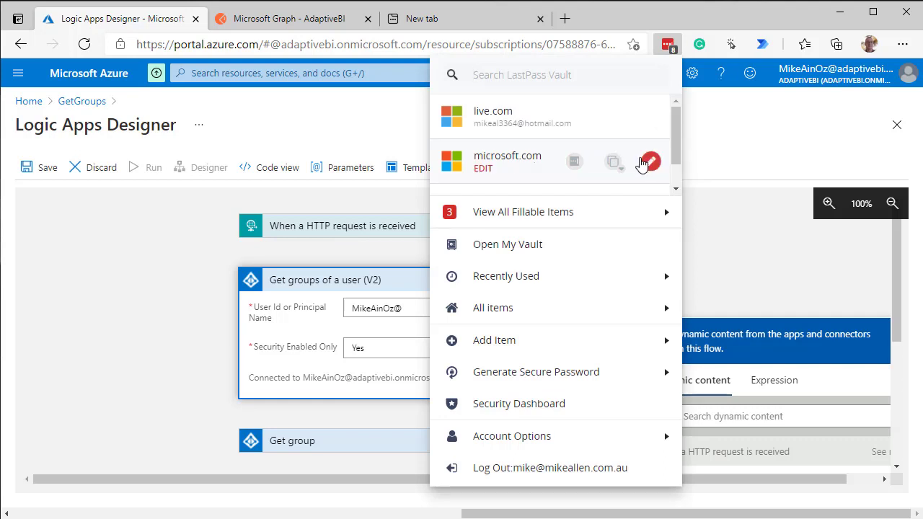
{"action": "left_click", "coordinate": [614, 162]}
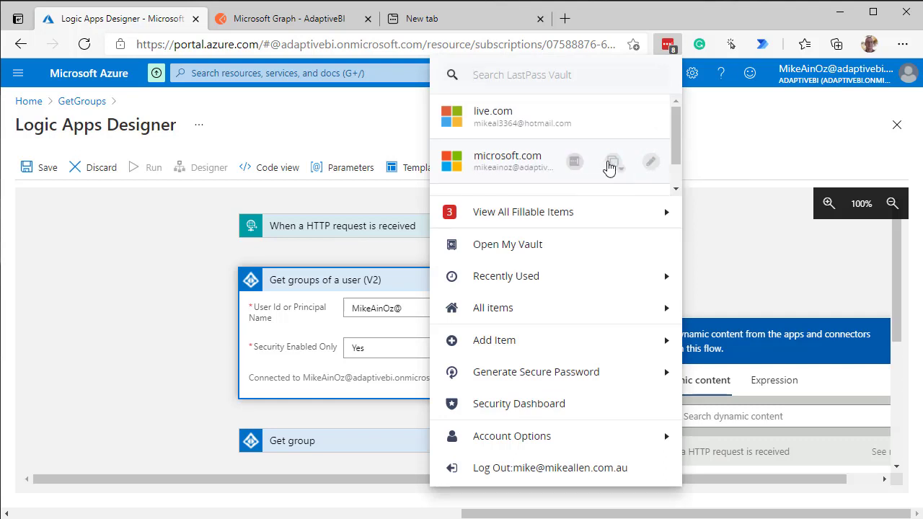
{"action": "left_click", "coordinate": [611, 163]}
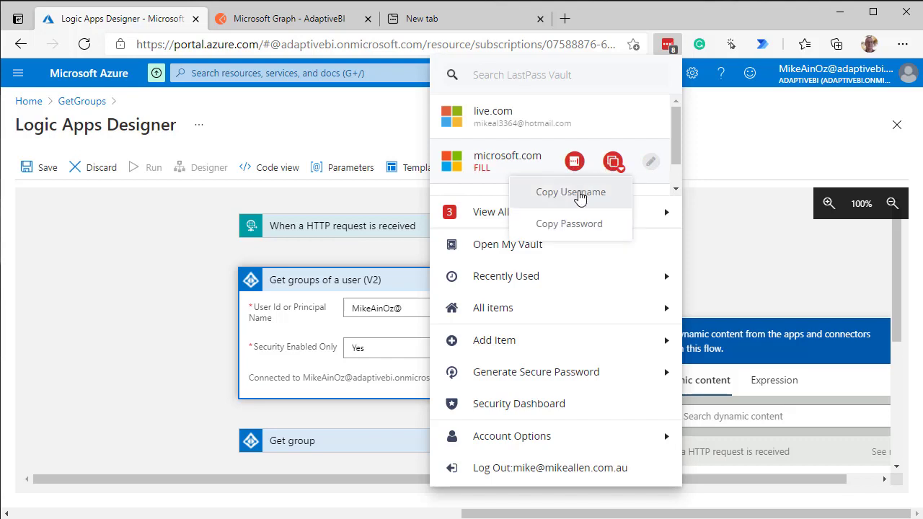
{"action": "left_click", "coordinate": [579, 194]}
{"action": "left_click_drag", "start_coordinate": [444, 305], "coordinate": [312, 305]}
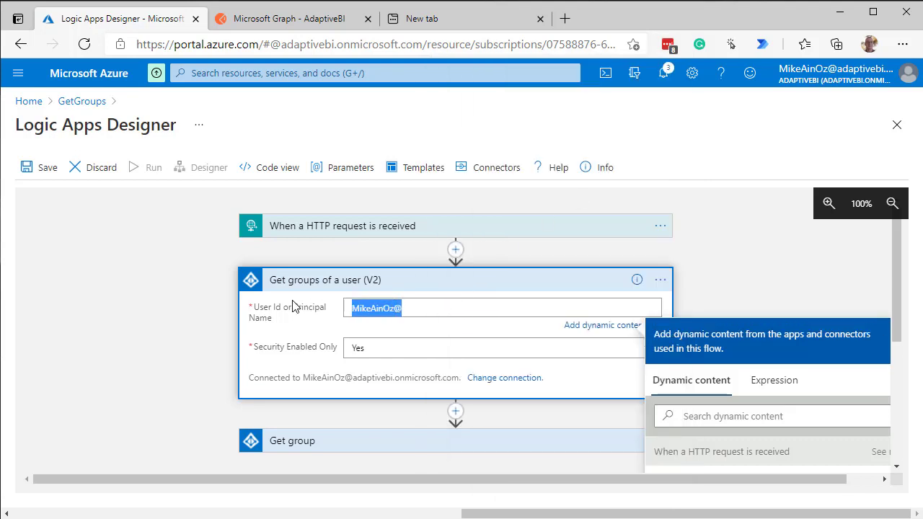
{"action": "key", "text": "ctrl+v"}
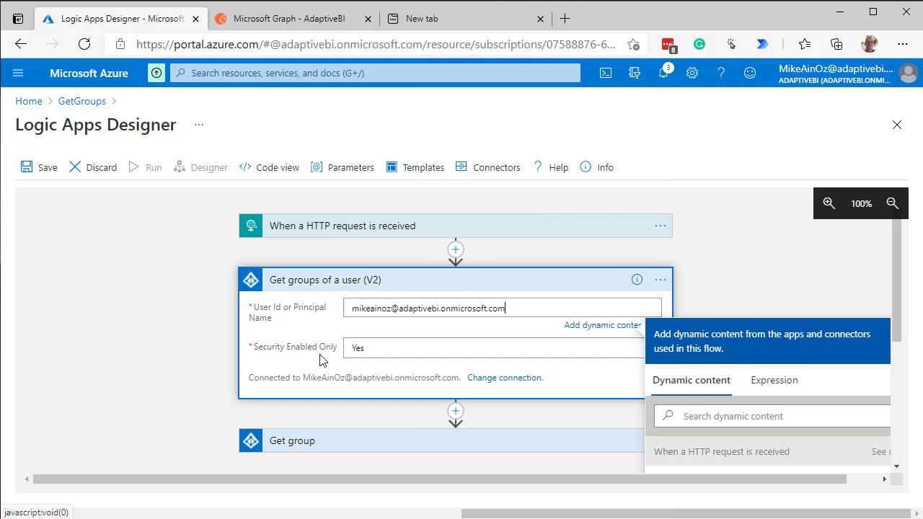
Set Security Enabled Only to No in the Get groups of a user (V2) action
{"action": "left_click", "coordinate": [582, 351]}
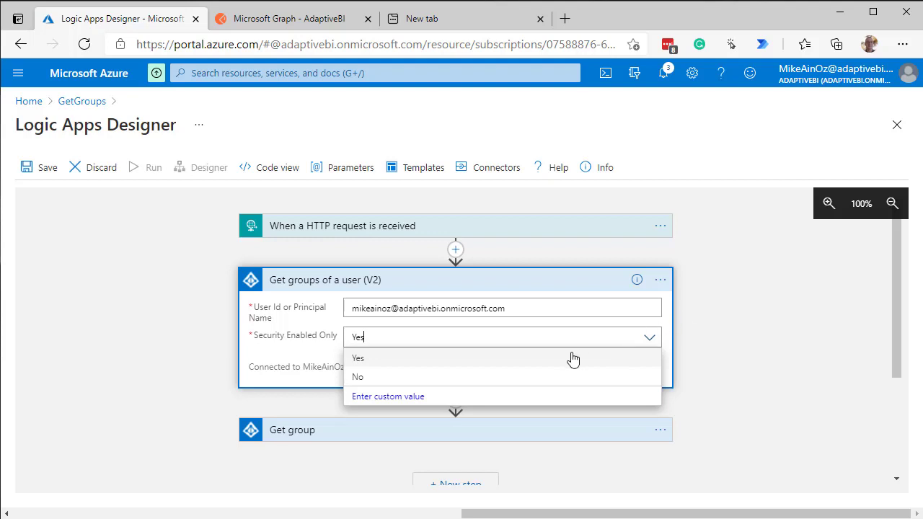
{"action": "left_click", "coordinate": [361, 380]}
{"action": "scroll", "coordinate": [779, 307], "scroll_direction": "down", "scroll_amount": 1}
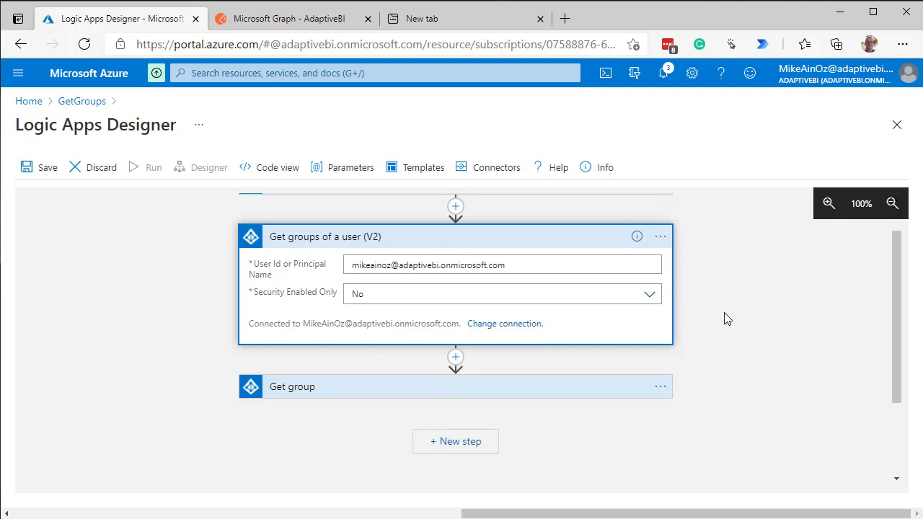
Delete the Get group action from the workflow and confirm the removal
{"action": "scroll", "coordinate": [737, 346], "scroll_direction": "up", "scroll_amount": 1}
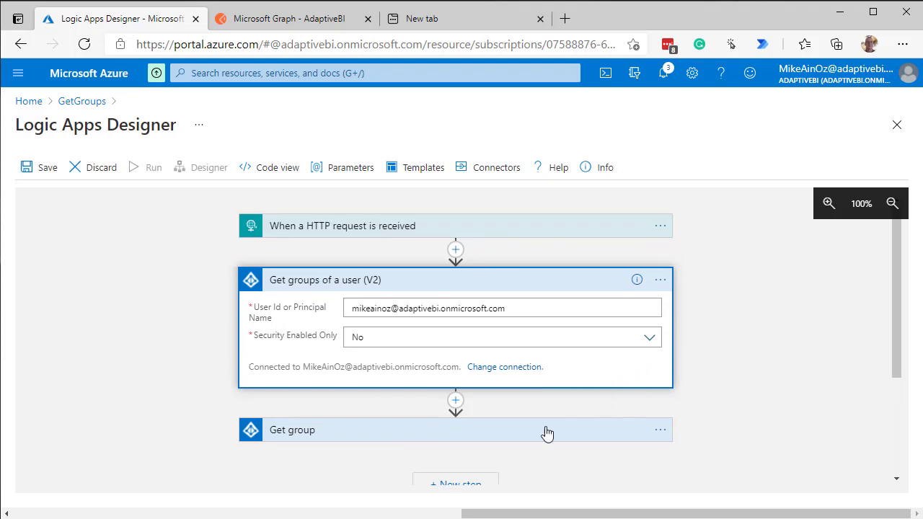
{"action": "left_click", "coordinate": [659, 432]}
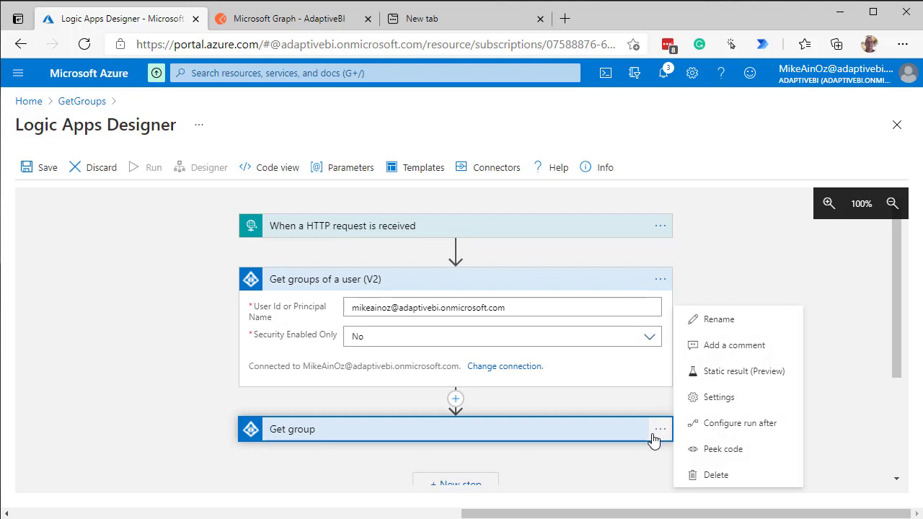
{"action": "left_click", "coordinate": [701, 475]}
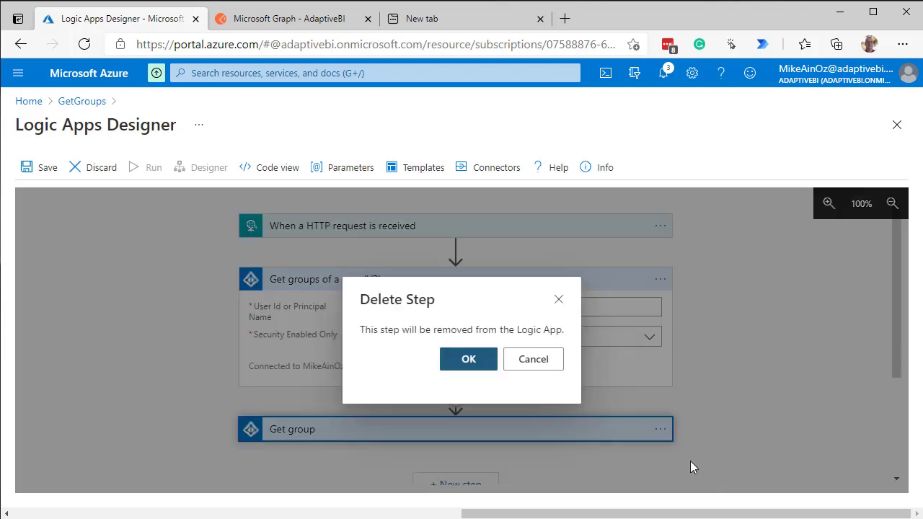
{"action": "left_click", "coordinate": [470, 364]}
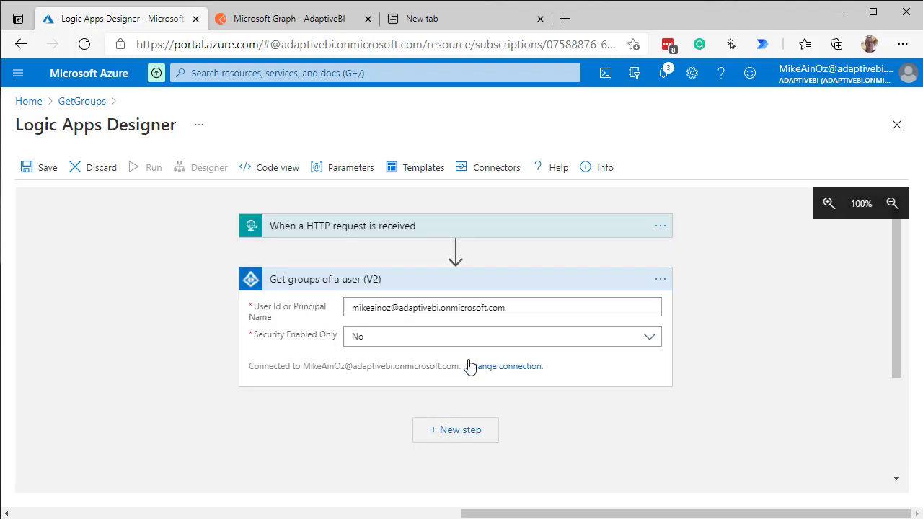
Add a new step after Get groups of a user (V2), searching "response" and choosing the Request connector's Response action
{"action": "left_click", "coordinate": [447, 431]}
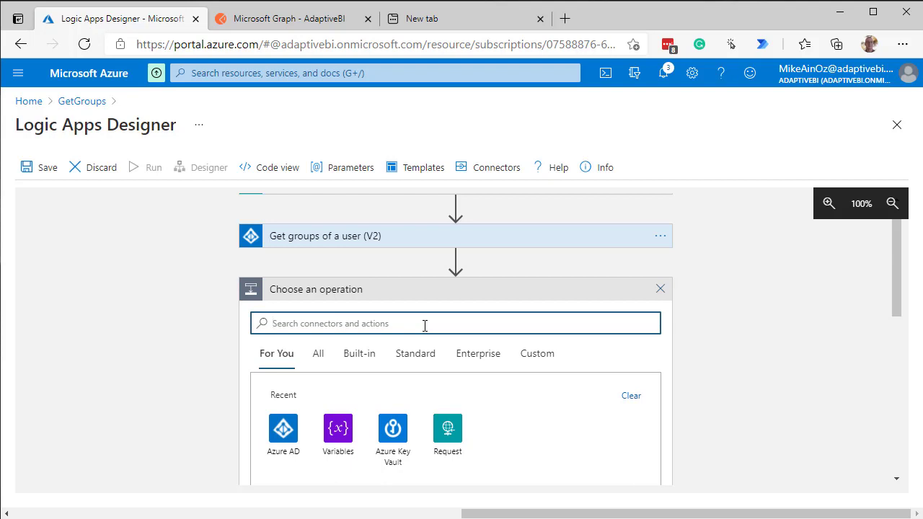
{"action": "type", "text": "respon"}
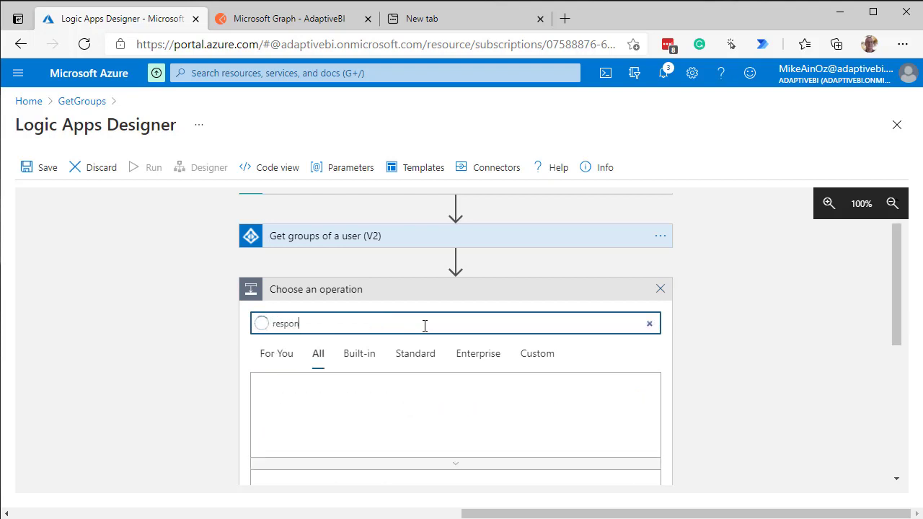
{"action": "type", "text": "se"}
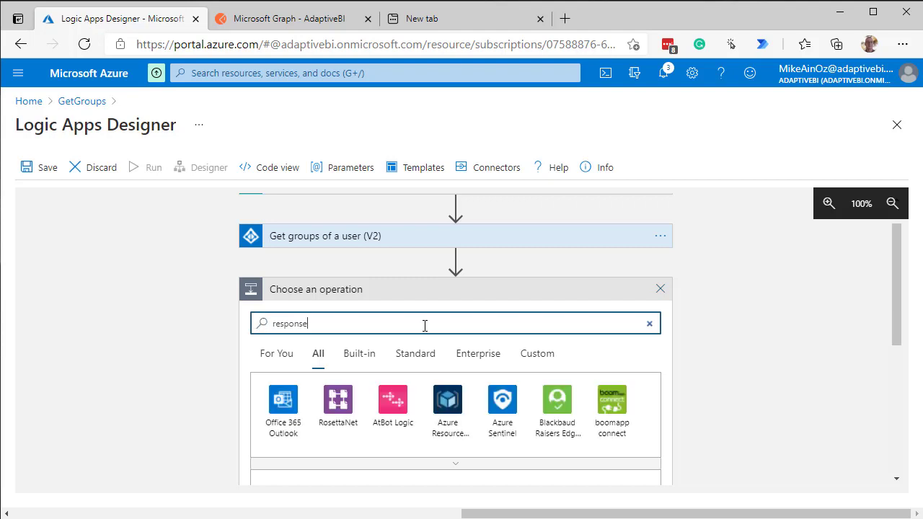
{"action": "scroll", "coordinate": [400, 335], "scroll_direction": "down", "scroll_amount": 1}
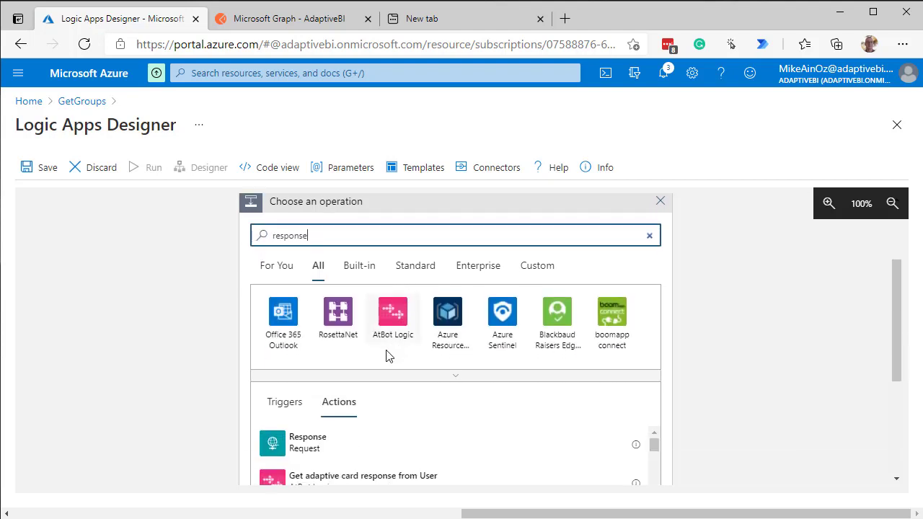
{"action": "left_click", "coordinate": [318, 448]}
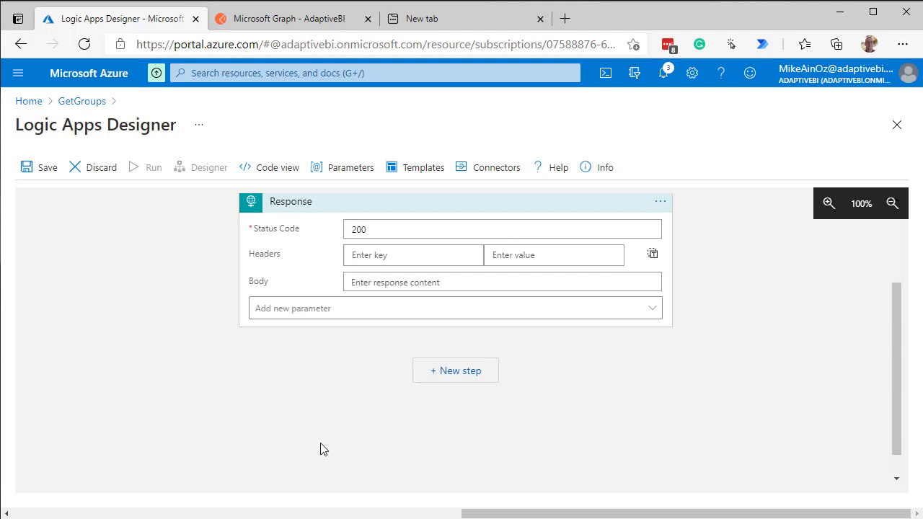
Fill the Response action's body with the Body dynamic content from Get groups of a user (V2)
{"action": "scroll", "coordinate": [286, 415], "scroll_direction": "up", "scroll_amount": 1}
{"action": "scroll", "coordinate": [287, 415], "scroll_direction": "up", "scroll_amount": 2}
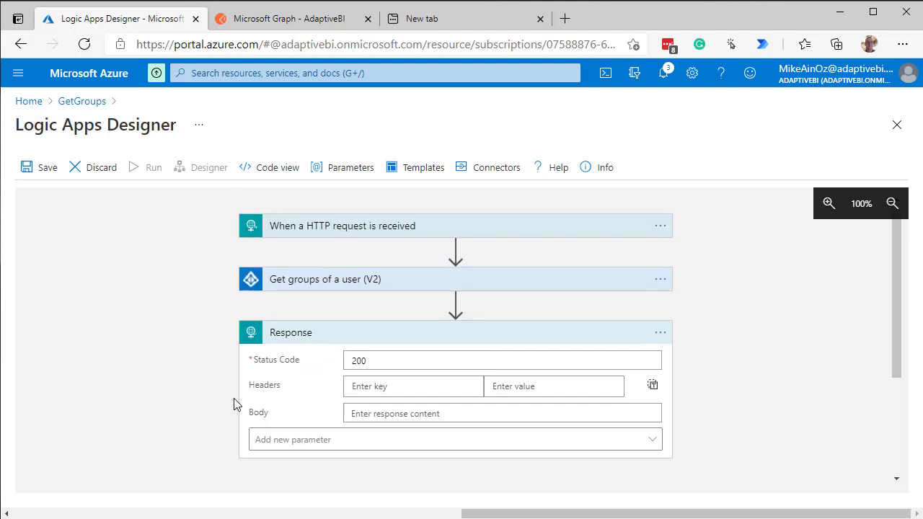
{"action": "left_click", "coordinate": [395, 414]}
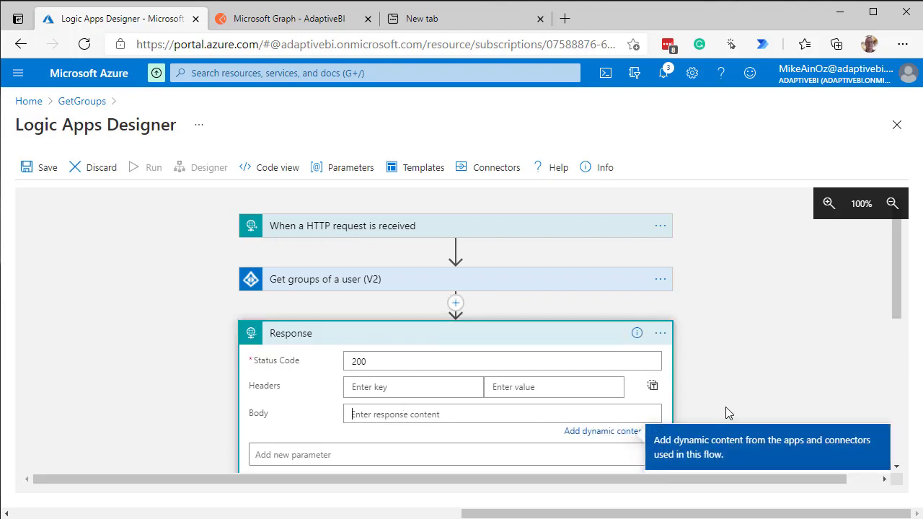
{"action": "scroll", "coordinate": [899, 310], "scroll_direction": "down", "scroll_amount": 1}
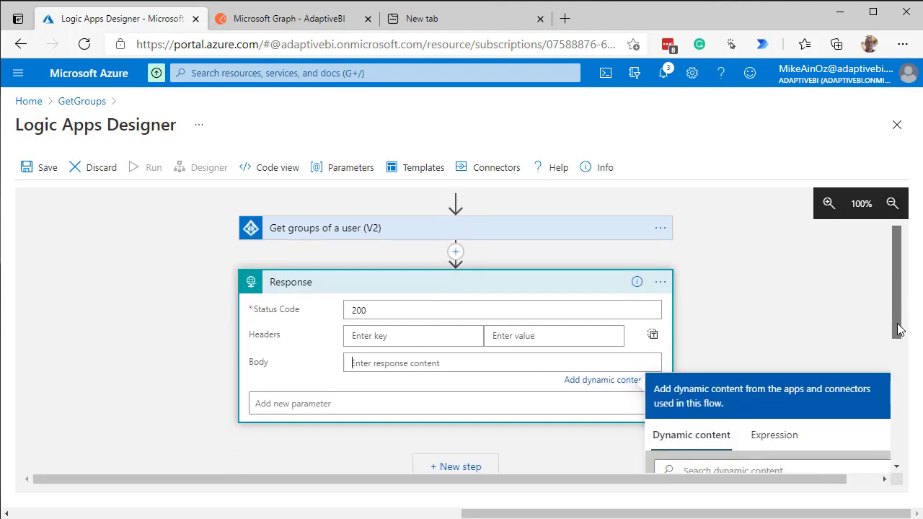
{"action": "left_click_drag", "start_coordinate": [899, 330], "coordinate": [902, 374]}
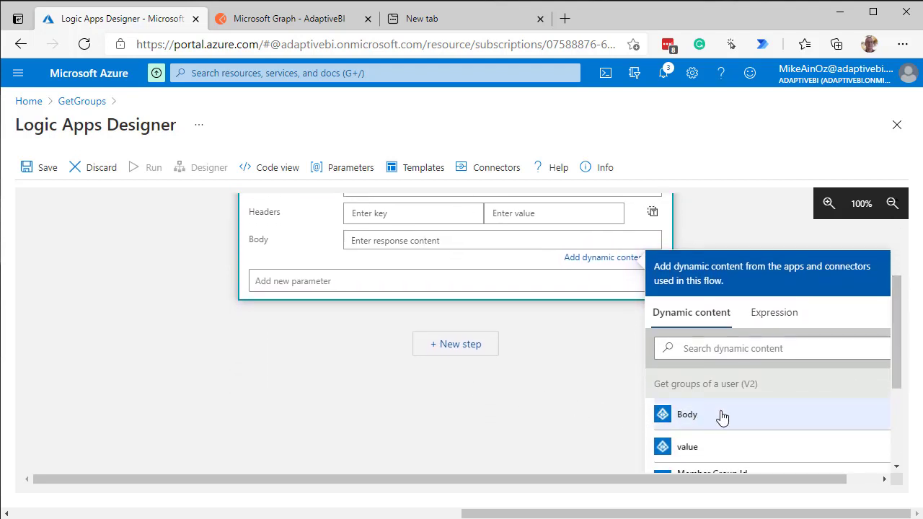
{"action": "left_click", "coordinate": [695, 421]}
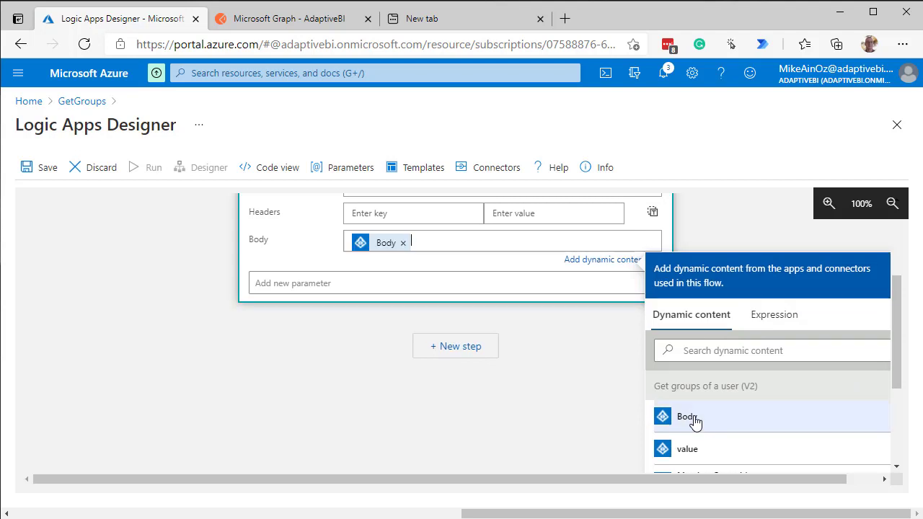
Save the GetGroups logic app with its new Response action and run the workflow
{"action": "scroll", "coordinate": [350, 385], "scroll_direction": "up", "scroll_amount": 2}
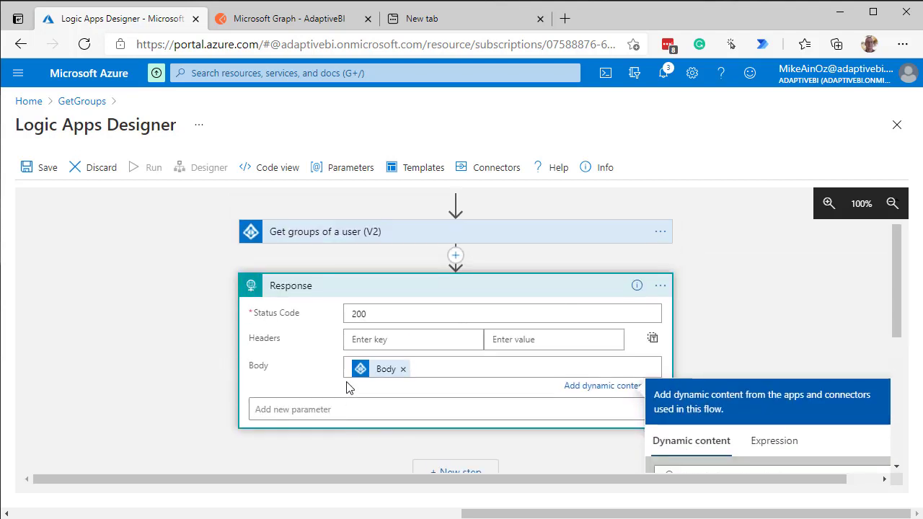
{"action": "scroll", "coordinate": [346, 387], "scroll_direction": "up", "scroll_amount": 1}
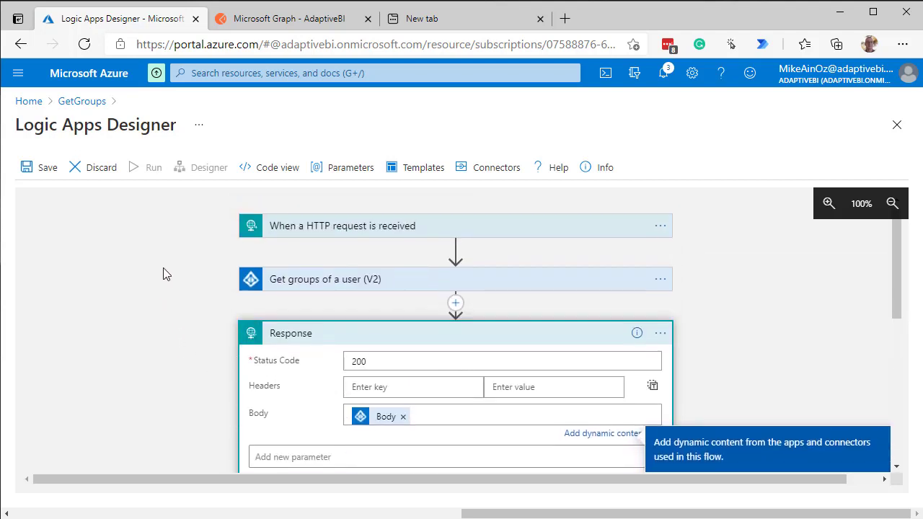
{"action": "left_click", "coordinate": [38, 172]}
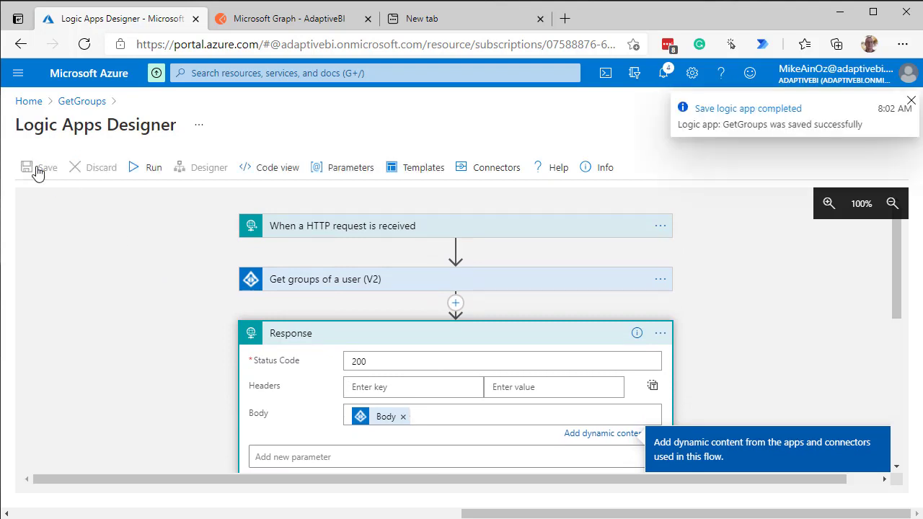
{"action": "left_click", "coordinate": [152, 172]}
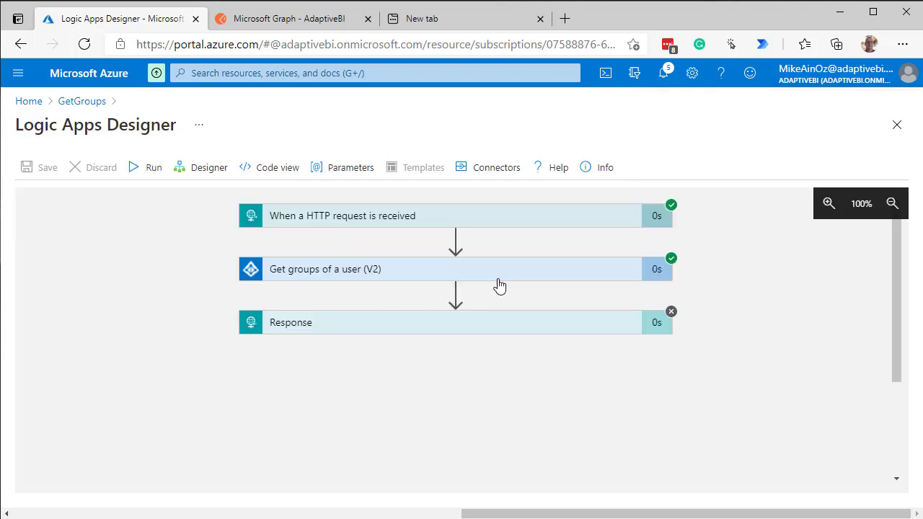
Examine the run's inputs and outputs for Get groups of a user (V2) and the When a HTTP request is received trigger
{"action": "left_click", "coordinate": [418, 276]}
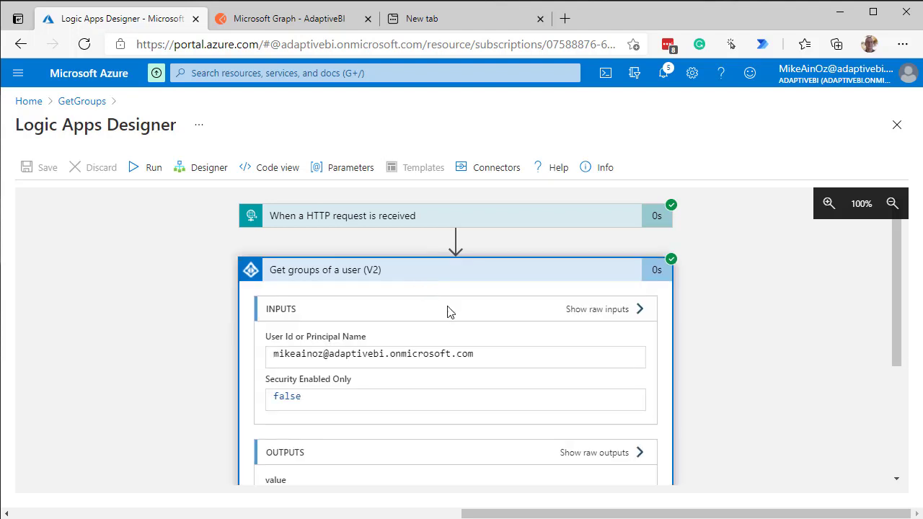
{"action": "scroll", "coordinate": [462, 317], "scroll_direction": "down", "scroll_amount": 3}
{"action": "scroll", "coordinate": [477, 331], "scroll_direction": "down", "scroll_amount": 1}
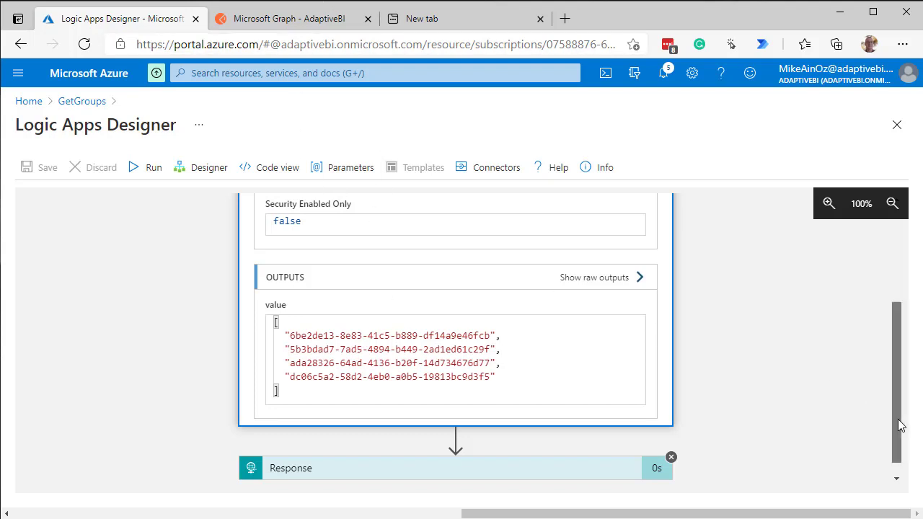
{"action": "left_click_drag", "start_coordinate": [901, 425], "coordinate": [882, 305]}
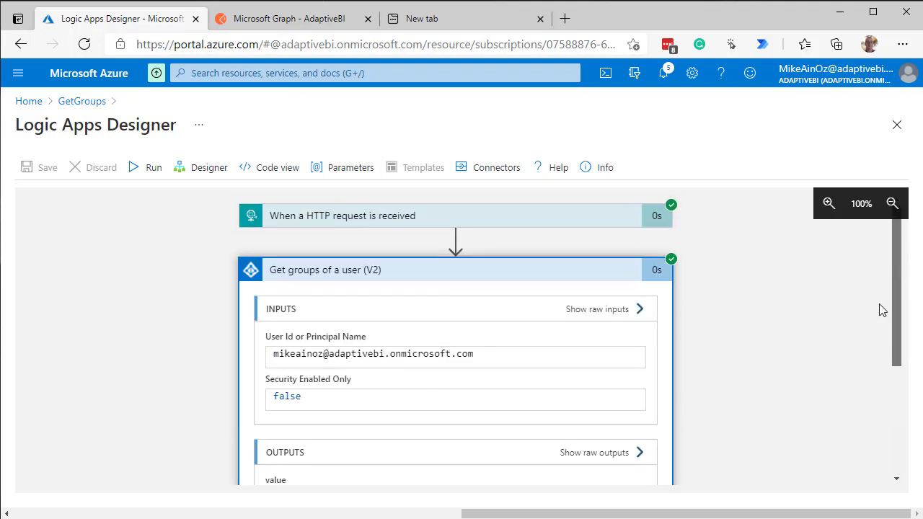
{"action": "left_click", "coordinate": [404, 220]}
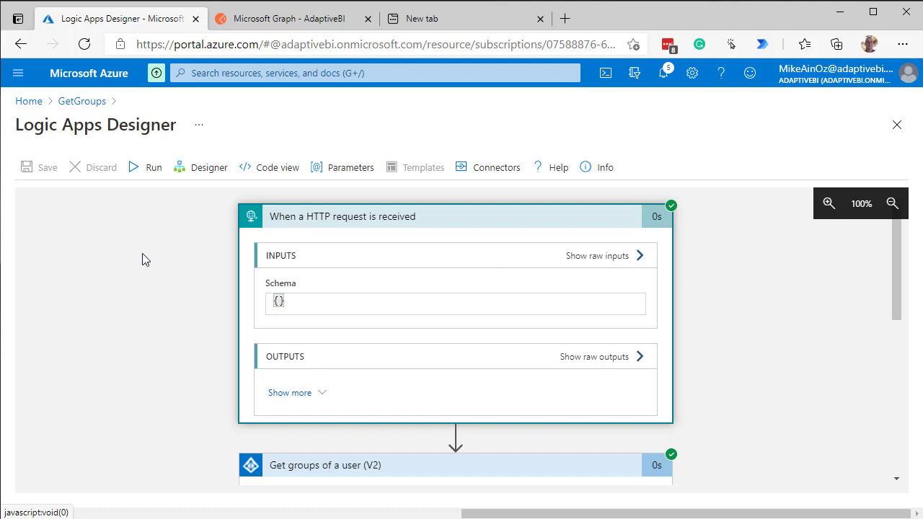
{"action": "scroll", "coordinate": [805, 306], "scroll_direction": "down", "scroll_amount": 1}
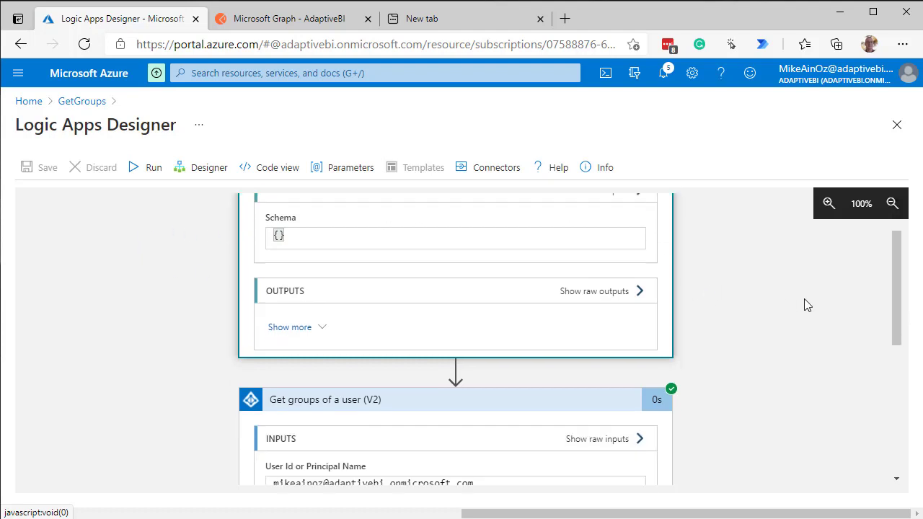
{"action": "scroll", "coordinate": [807, 306], "scroll_direction": "up", "scroll_amount": 1}
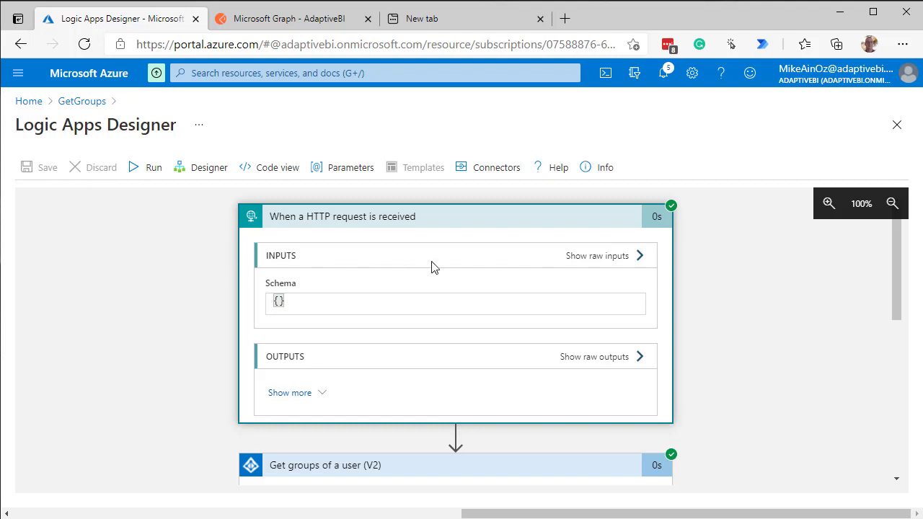
{"action": "left_click", "coordinate": [510, 228]}
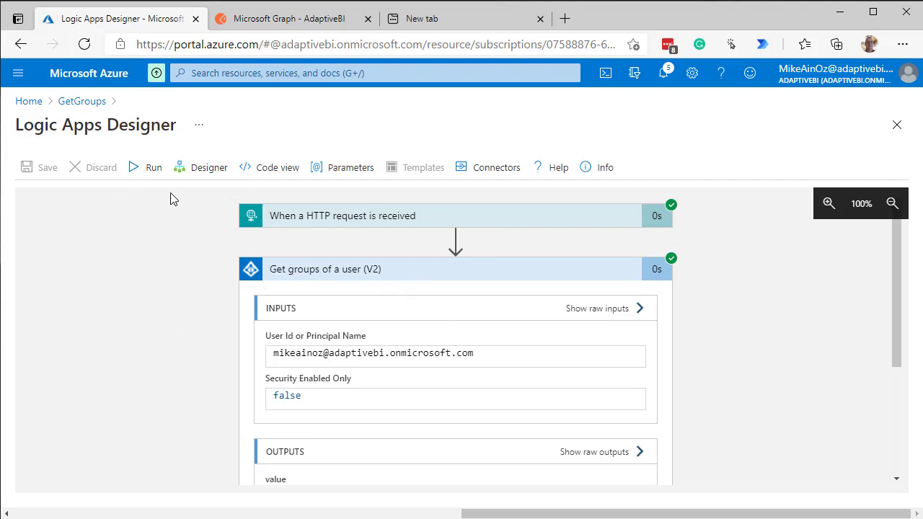
Return to the workflow design and copy the HTTP POST URL from the When a HTTP request is received trigger
{"action": "left_click", "coordinate": [199, 176]}
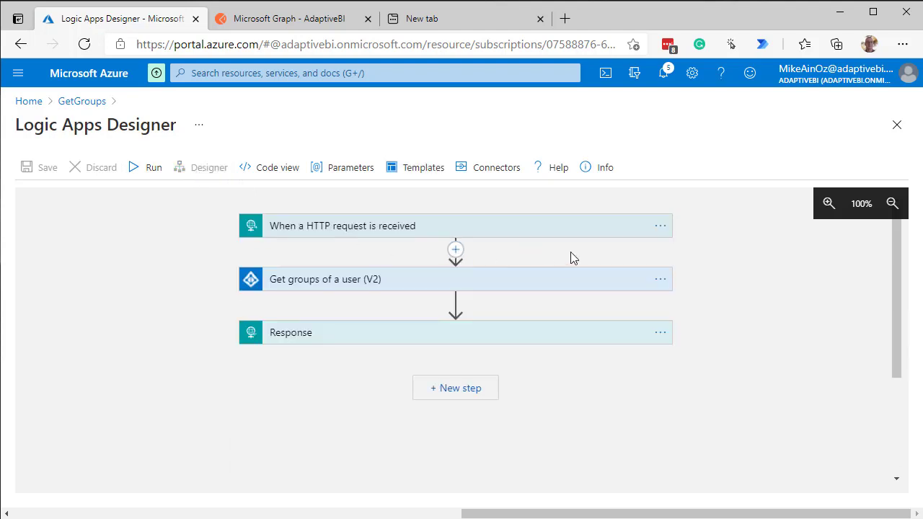
{"action": "left_click", "coordinate": [562, 235]}
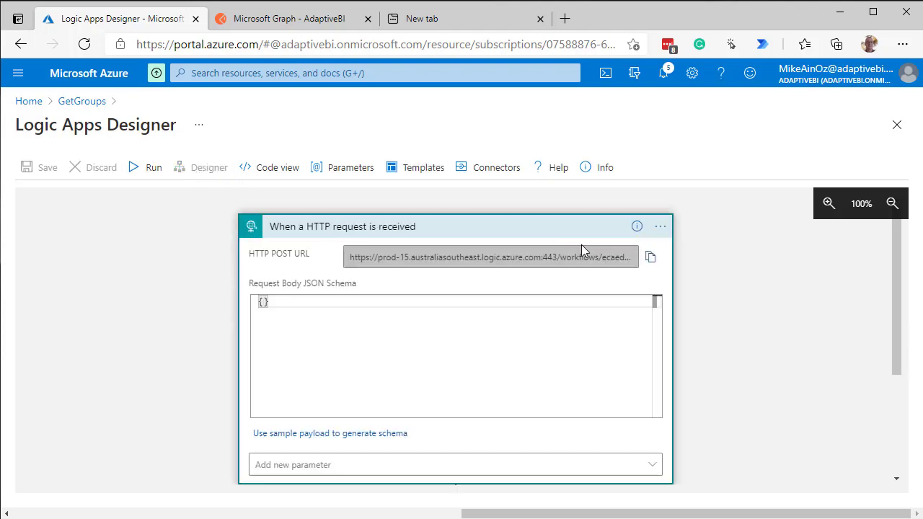
{"action": "left_click", "coordinate": [650, 259]}
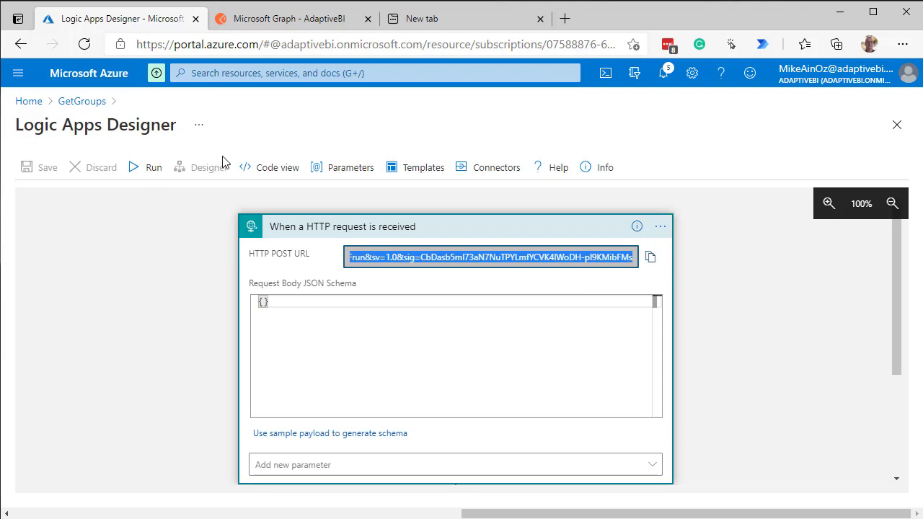
Switch to Postman, create a new POST request and paste the trigger's copied signed URL as the request URL
{"action": "left_click", "coordinate": [274, 23]}
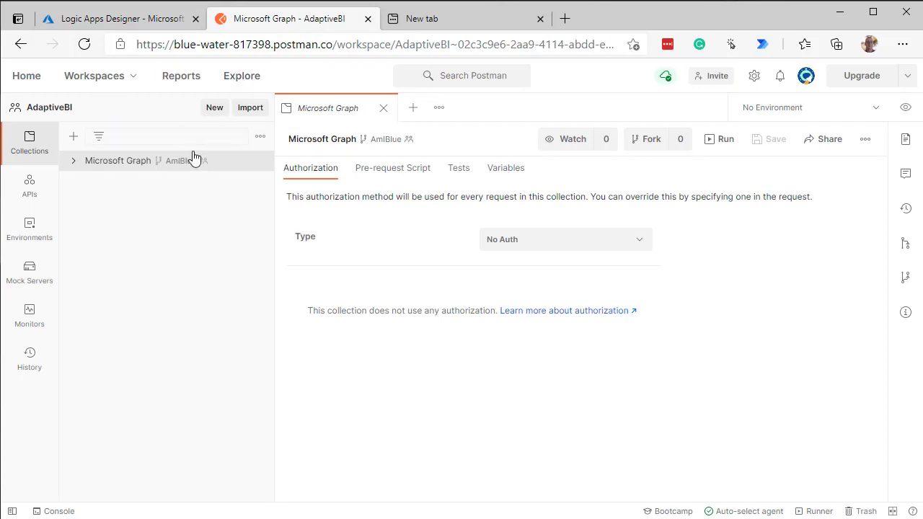
{"action": "left_click", "coordinate": [417, 112]}
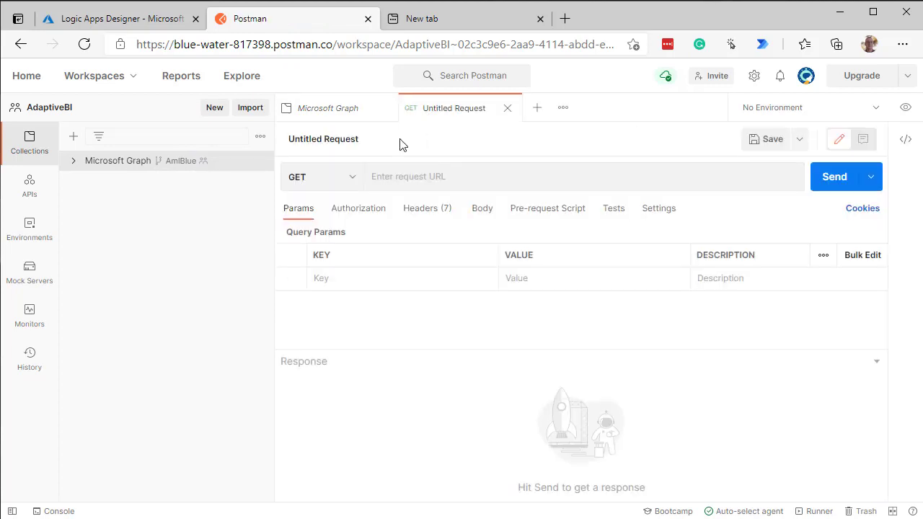
{"action": "left_click", "coordinate": [352, 182]}
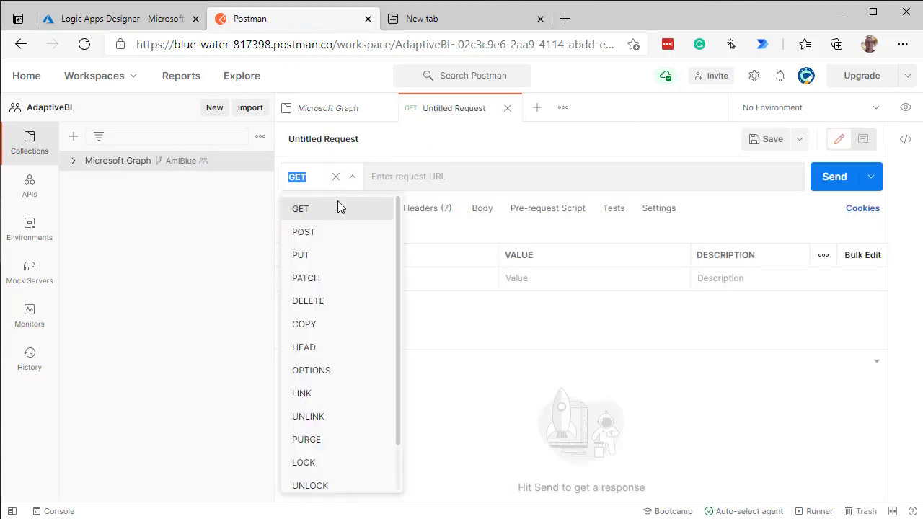
{"action": "left_click", "coordinate": [322, 232]}
{"action": "left_click", "coordinate": [404, 178]}
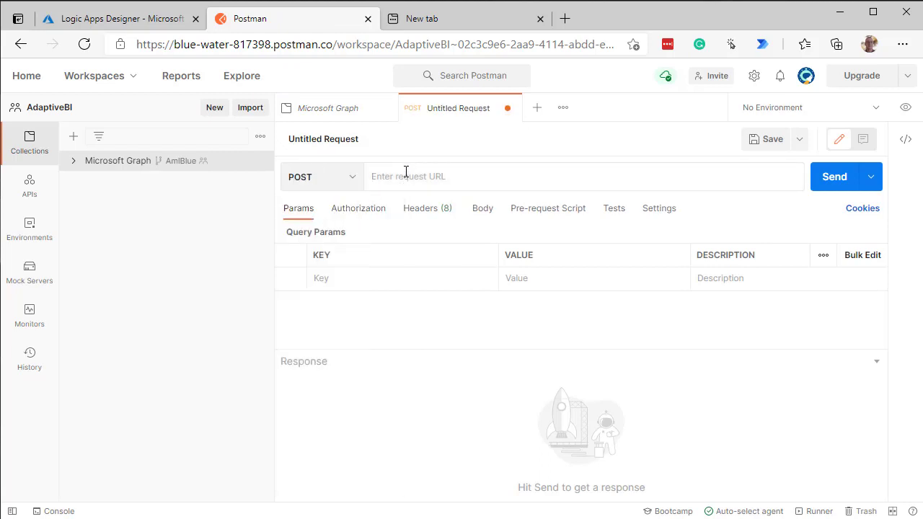
{"action": "key", "text": "ctrl+v"}
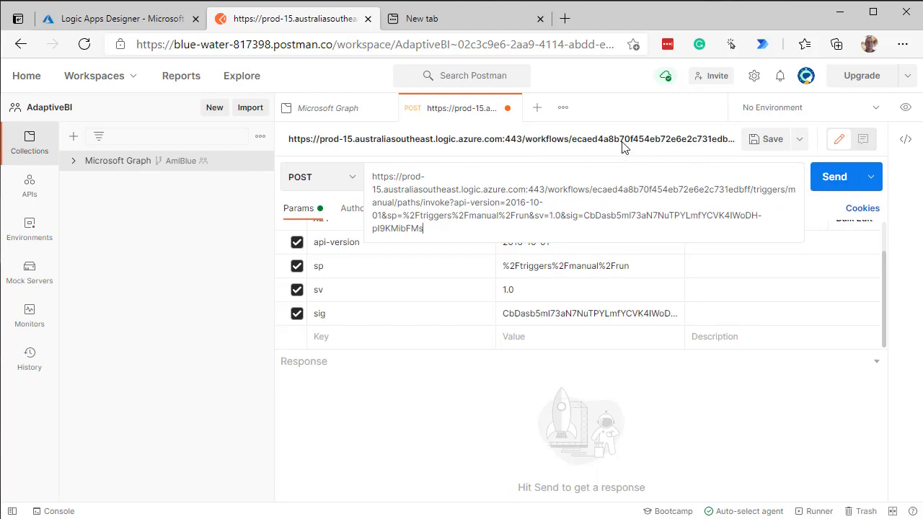
Send the POST request and review the group IDs in the JSON response body
{"action": "left_click", "coordinate": [836, 186]}
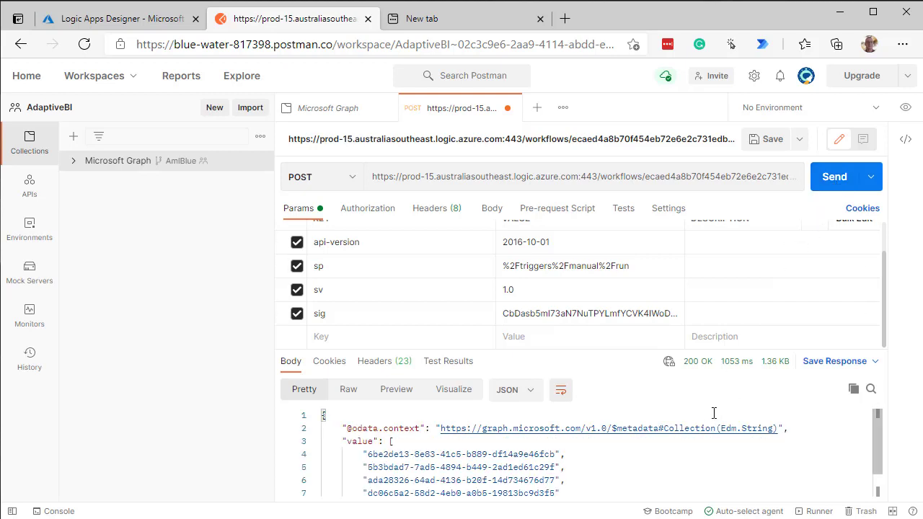
{"action": "scroll", "coordinate": [717, 417], "scroll_direction": "down", "scroll_amount": 1}
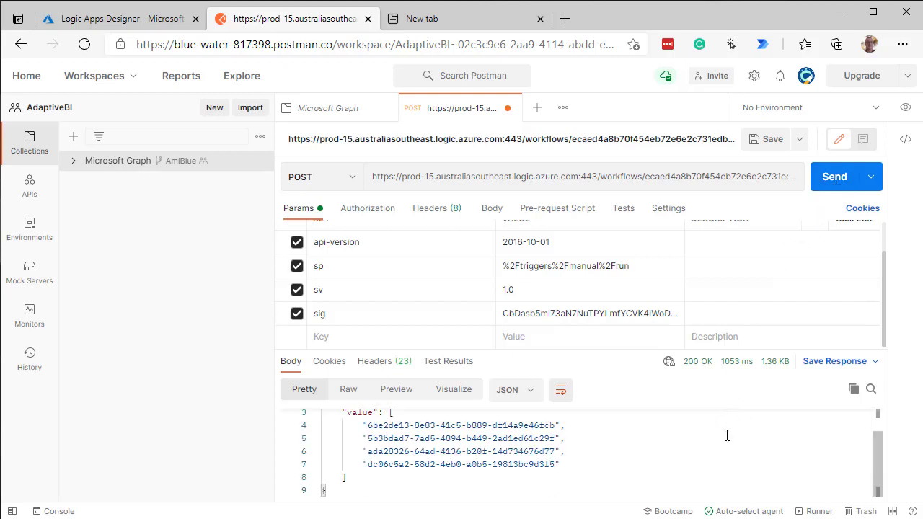
{"action": "left_click_drag", "start_coordinate": [879, 462], "coordinate": [872, 448]}
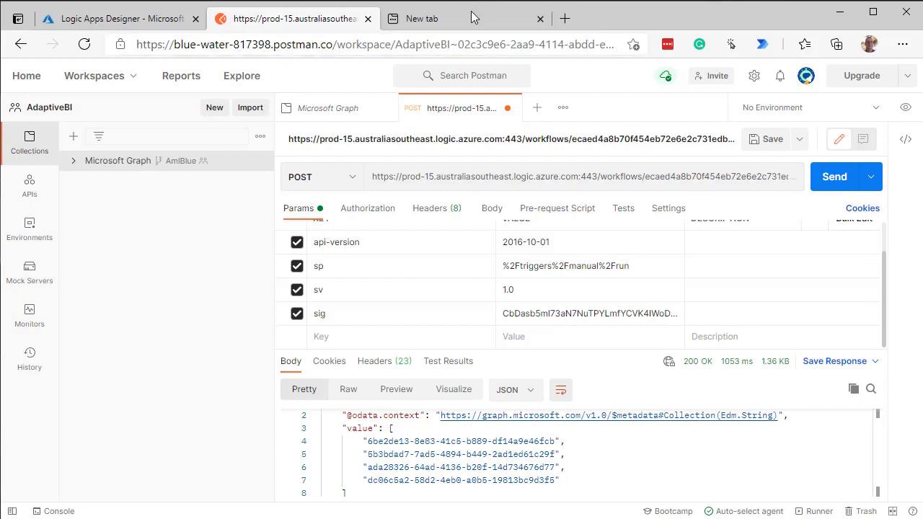
Switch back to the Azure Logic Apps Designer and insert Azure AD's Get group action between Get groups of a user (V2) and Response
{"action": "left_click", "coordinate": [112, 19]}
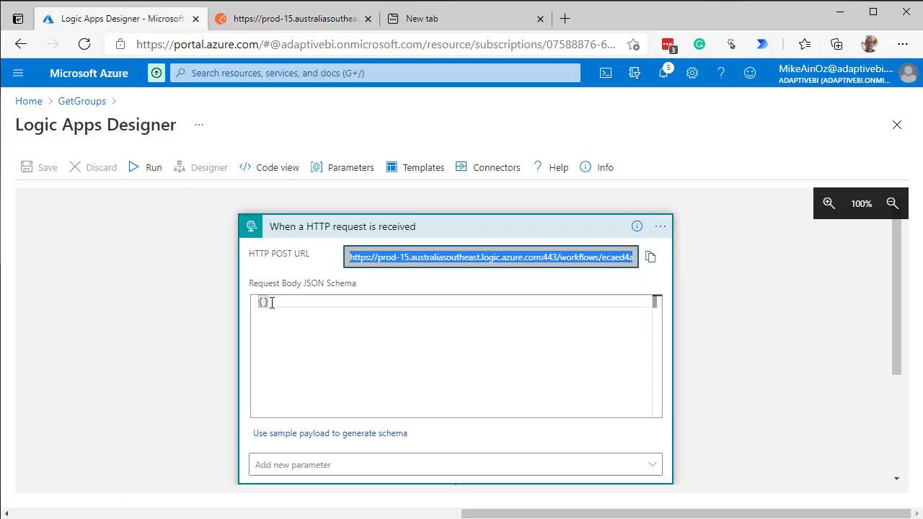
{"action": "scroll", "coordinate": [827, 307], "scroll_direction": "down", "scroll_amount": 3}
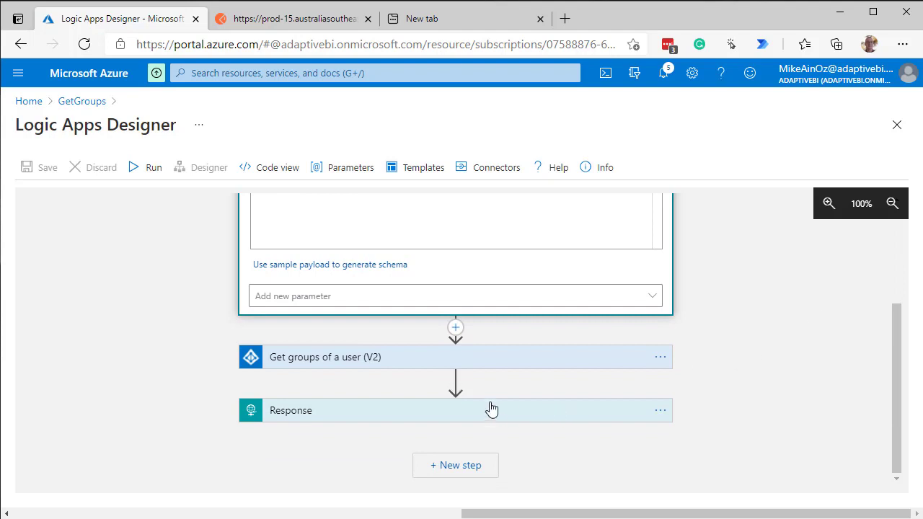
{"action": "left_click", "coordinate": [455, 382]}
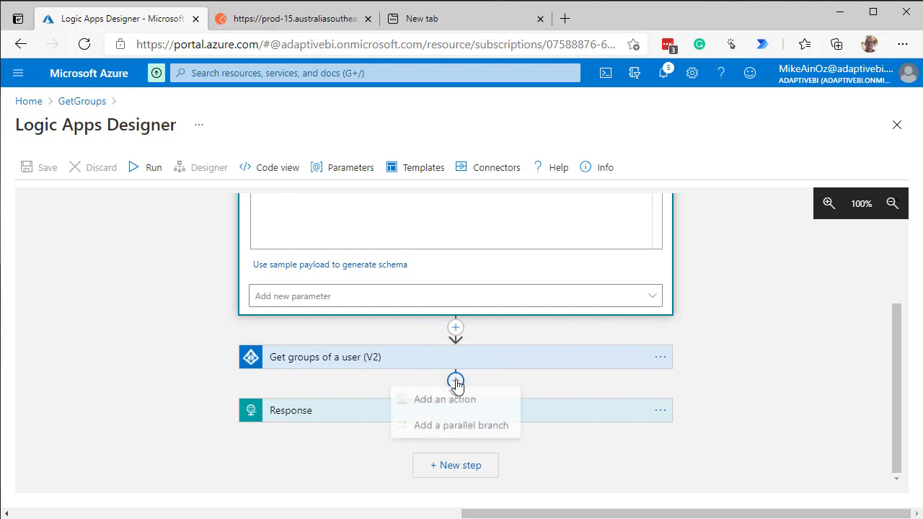
{"action": "left_click", "coordinate": [453, 403]}
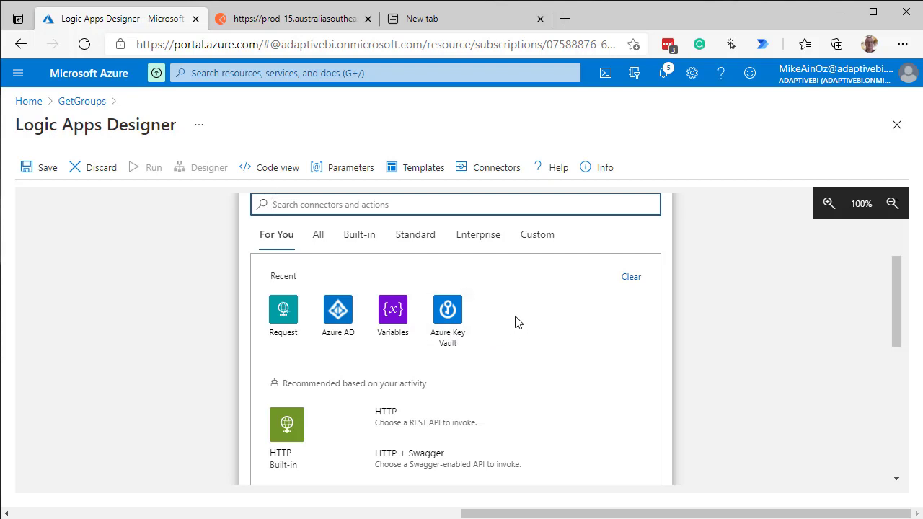
{"action": "scroll", "coordinate": [533, 323], "scroll_direction": "up", "scroll_amount": 2}
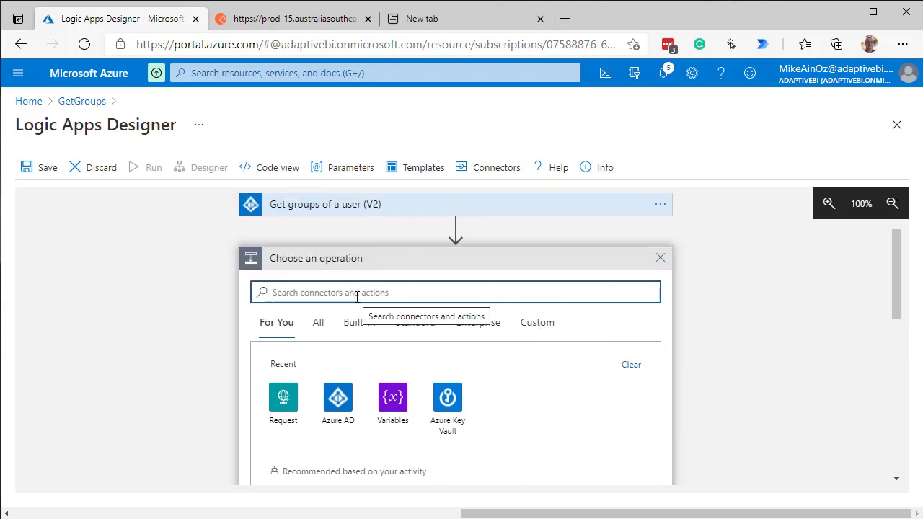
{"action": "left_click", "coordinate": [339, 401]}
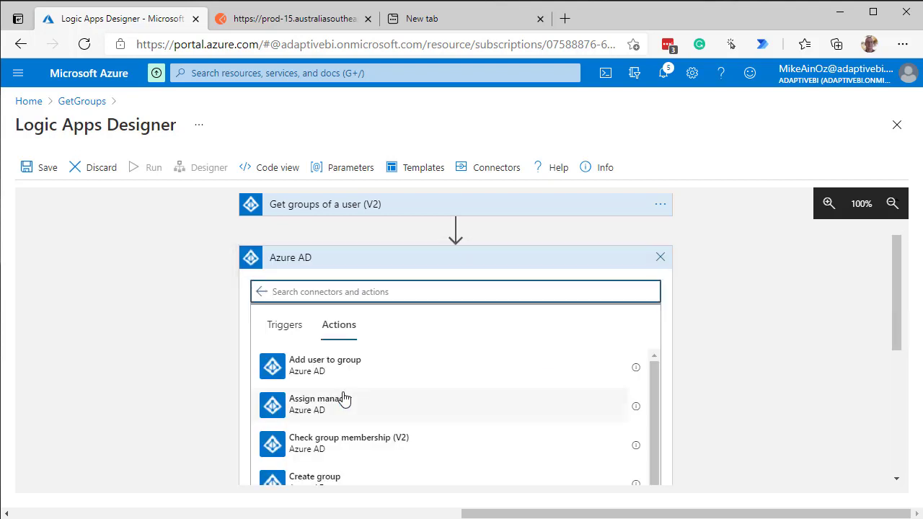
{"action": "scroll", "coordinate": [342, 393], "scroll_direction": "down", "scroll_amount": 1}
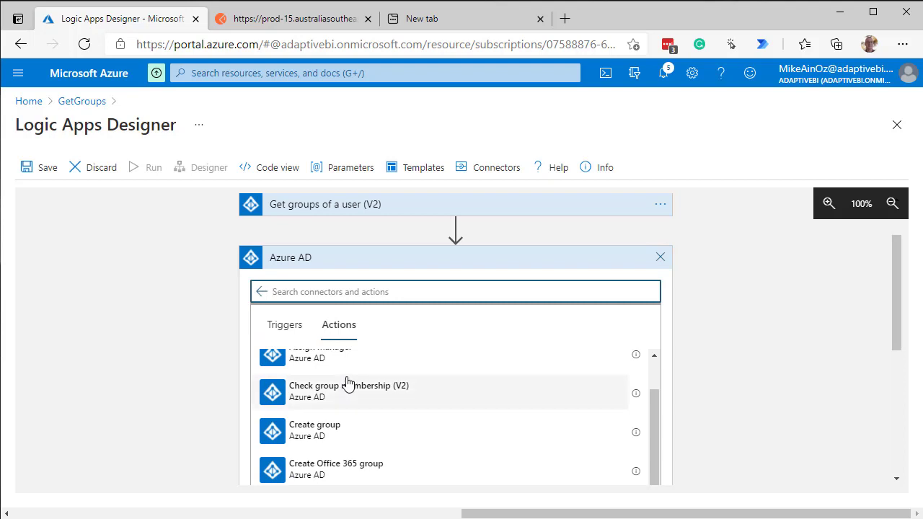
{"action": "scroll", "coordinate": [346, 396], "scroll_direction": "down", "scroll_amount": 1}
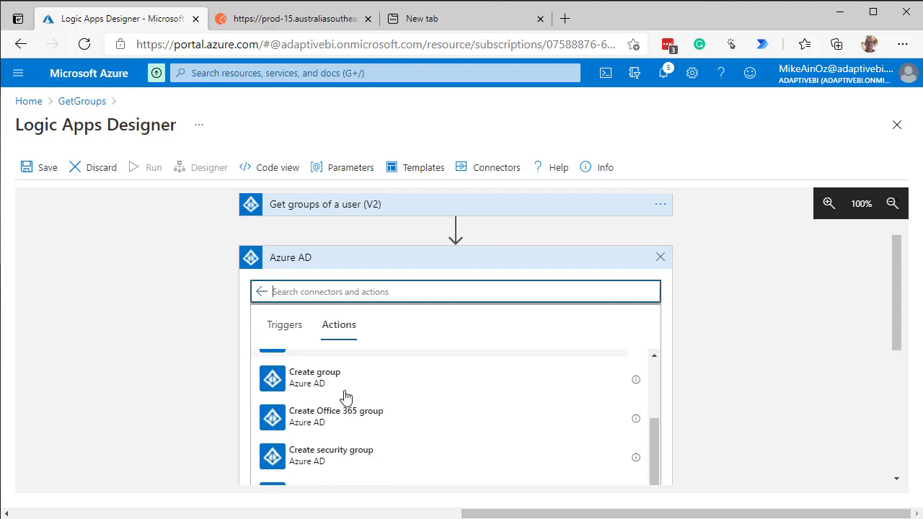
{"action": "scroll", "coordinate": [343, 390], "scroll_direction": "down", "scroll_amount": 1}
{"action": "scroll", "coordinate": [343, 389], "scroll_direction": "down", "scroll_amount": 1}
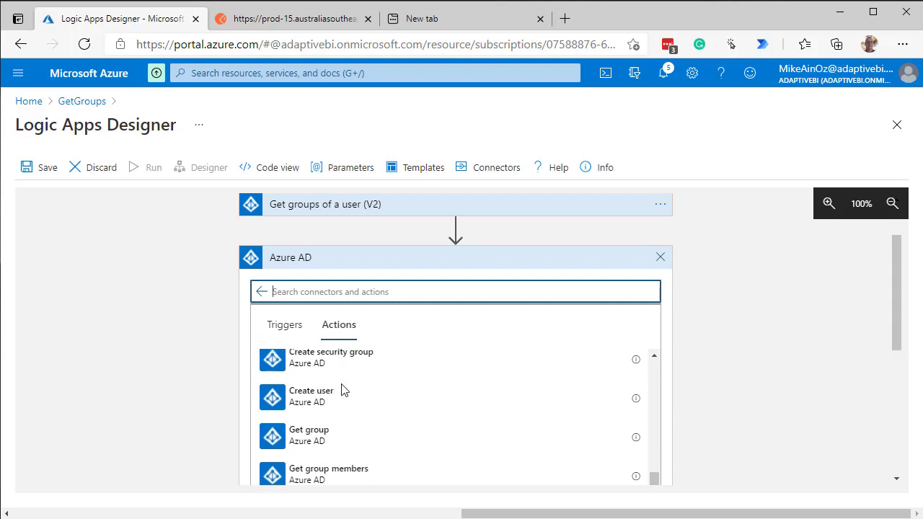
{"action": "left_click", "coordinate": [313, 427]}
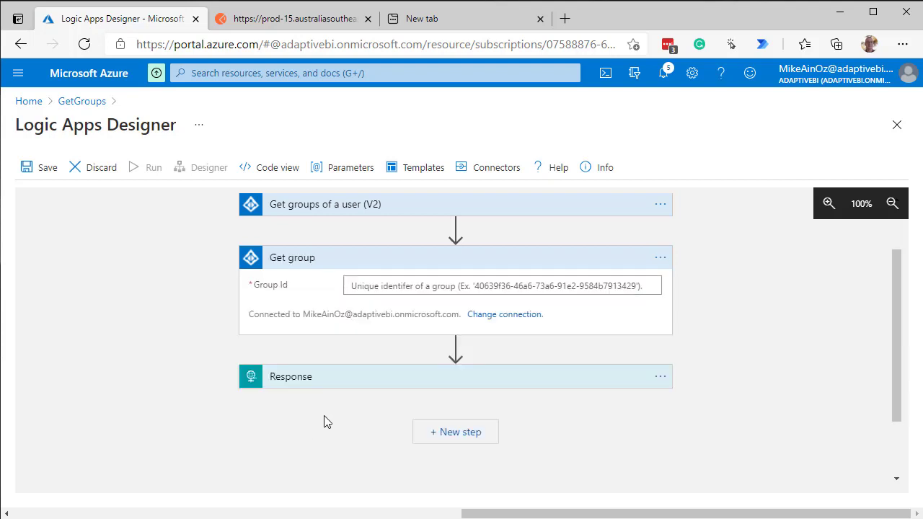
Set Get group's Group Id to the Member Group Id output of Get groups of a user (V2)
{"action": "left_click", "coordinate": [436, 287]}
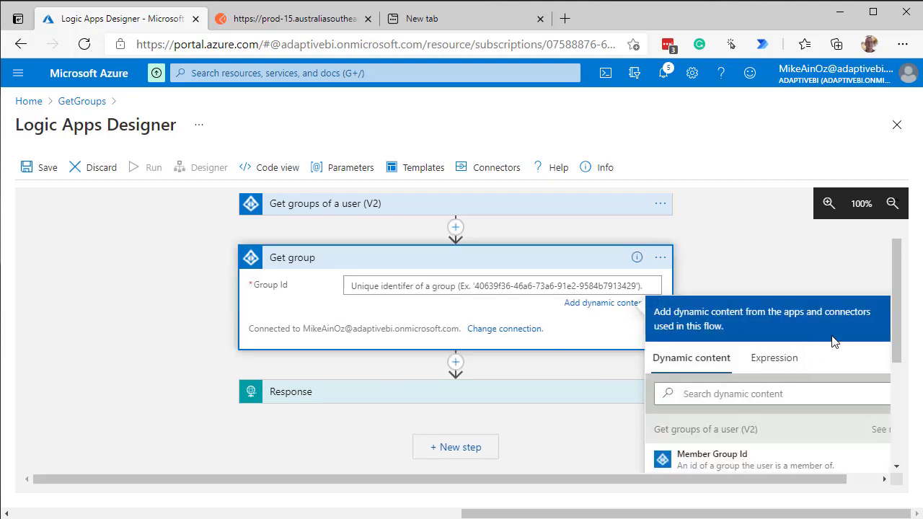
{"action": "left_click_drag", "start_coordinate": [897, 319], "coordinate": [893, 373]}
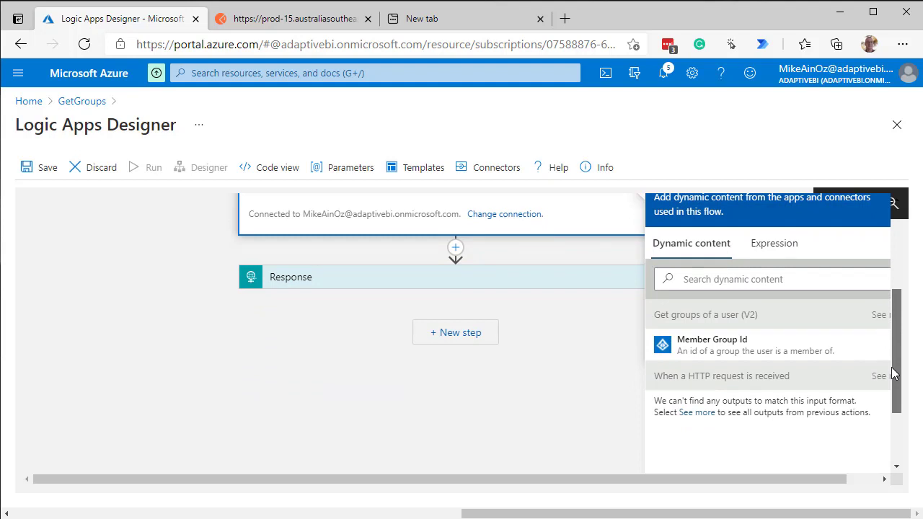
{"action": "left_click_drag", "start_coordinate": [893, 373], "coordinate": [892, 358]}
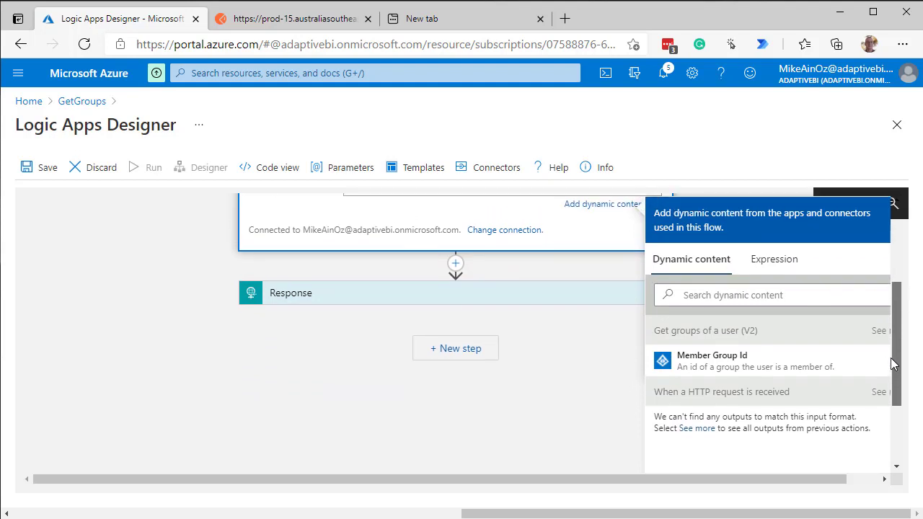
{"action": "left_click", "coordinate": [699, 374]}
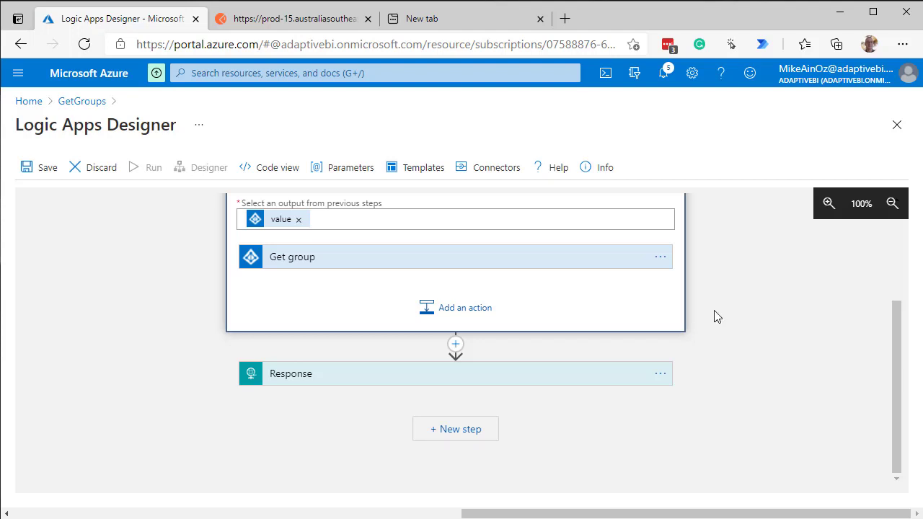
{"action": "scroll", "coordinate": [716, 313], "scroll_direction": "up", "scroll_amount": 2}
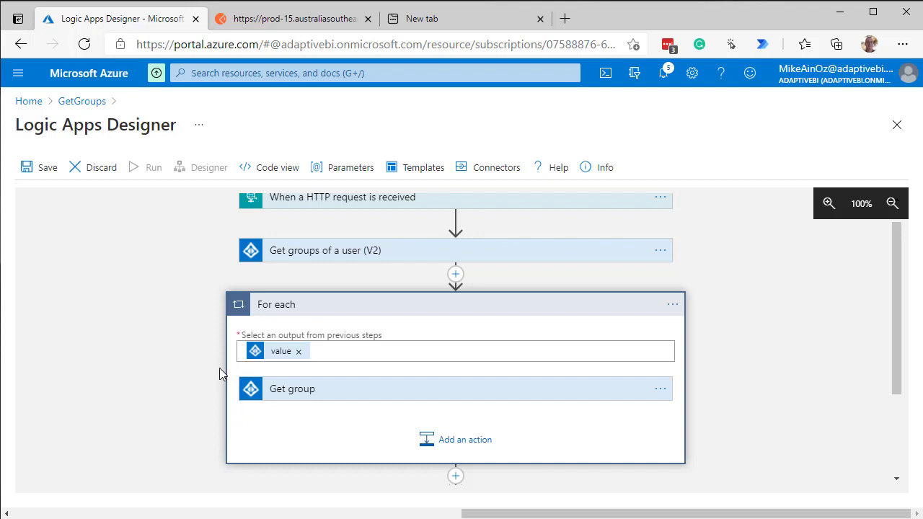
Add a Data Operations Compose action after Get group inside the For each loop
{"action": "scroll", "coordinate": [191, 360], "scroll_direction": "down", "scroll_amount": 1}
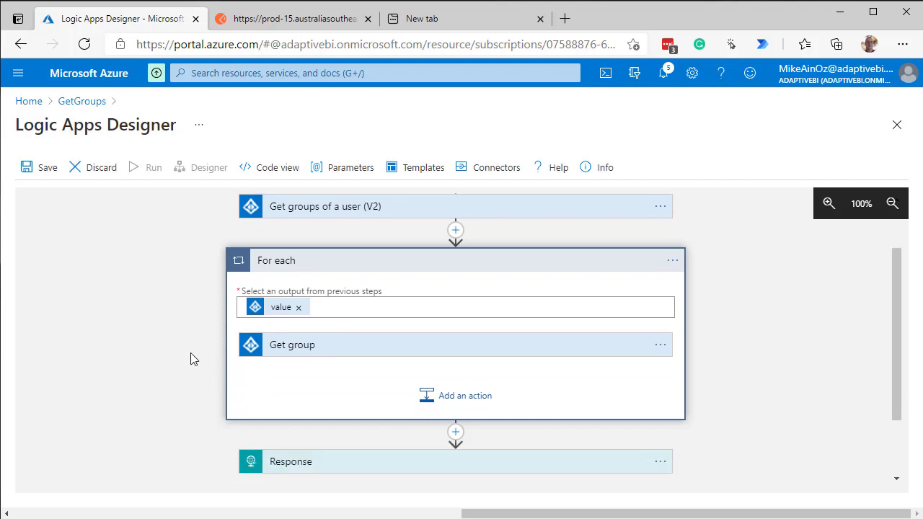
{"action": "scroll", "coordinate": [191, 359], "scroll_direction": "down", "scroll_amount": 1}
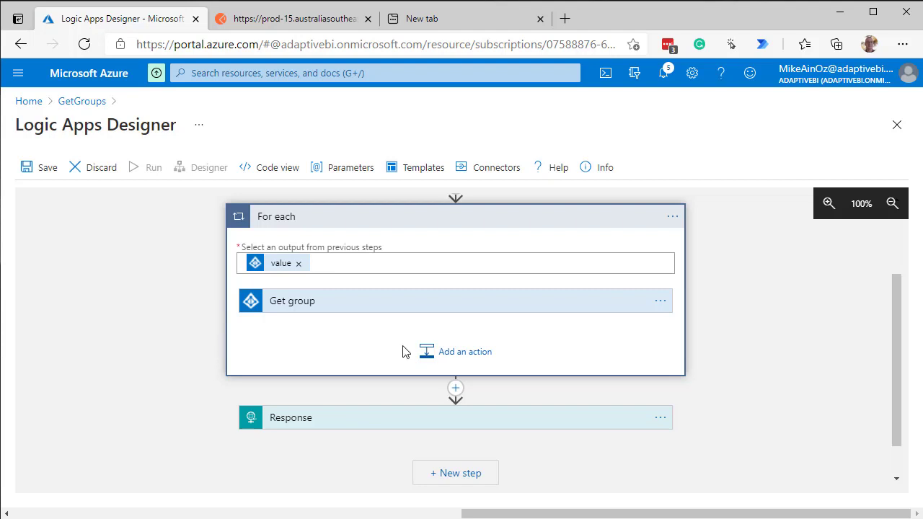
{"action": "left_click", "coordinate": [450, 359]}
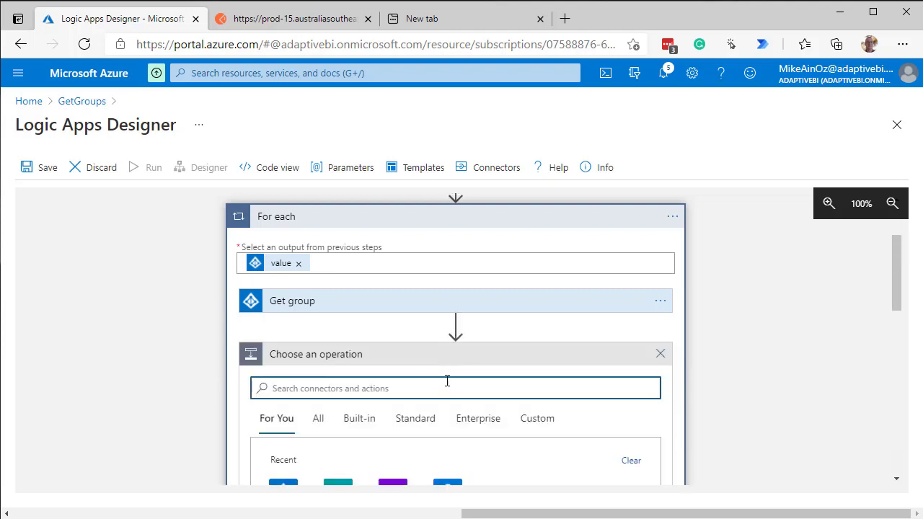
{"action": "type", "text": "Compose"}
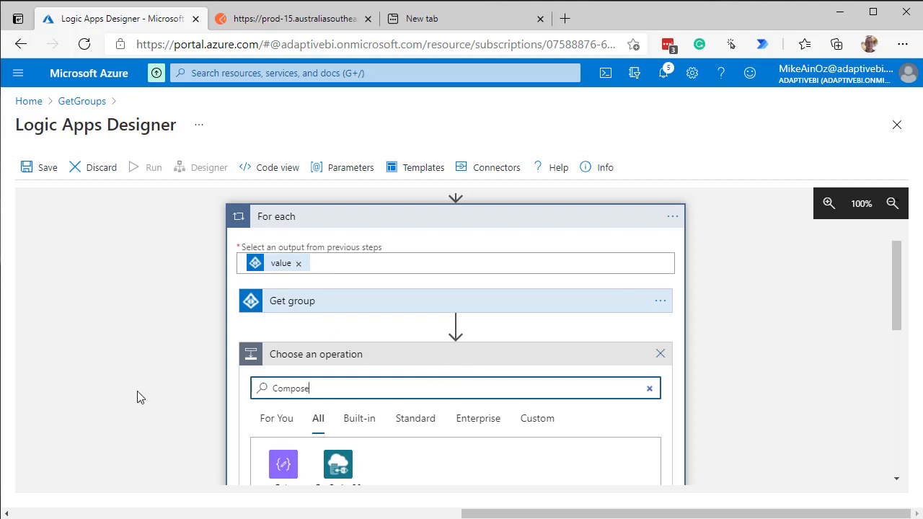
{"action": "scroll", "coordinate": [148, 395], "scroll_direction": "down", "scroll_amount": 2}
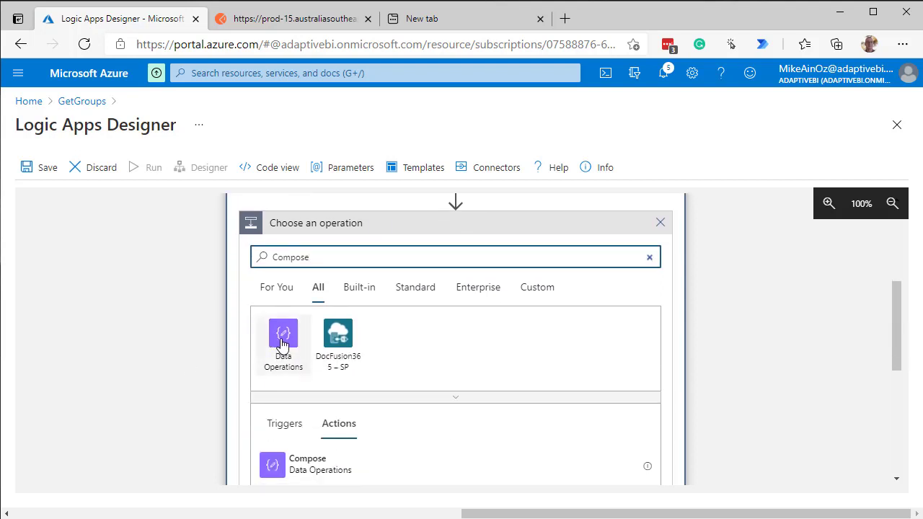
{"action": "left_click", "coordinate": [295, 475]}
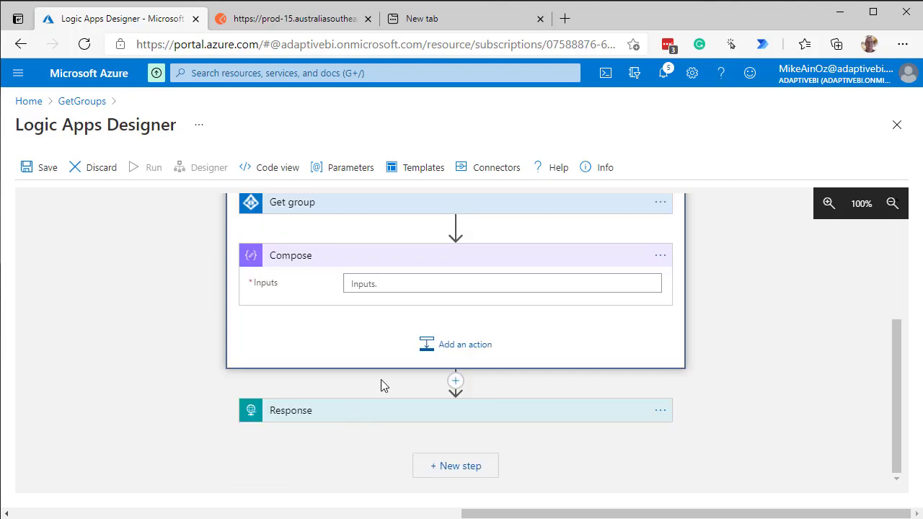
Fill the Compose action's Inputs with the Id and Display Name outputs of Get group
{"action": "left_click", "coordinate": [427, 282]}
{"action": "scroll", "coordinate": [799, 422], "scroll_direction": "down", "scroll_amount": 2}
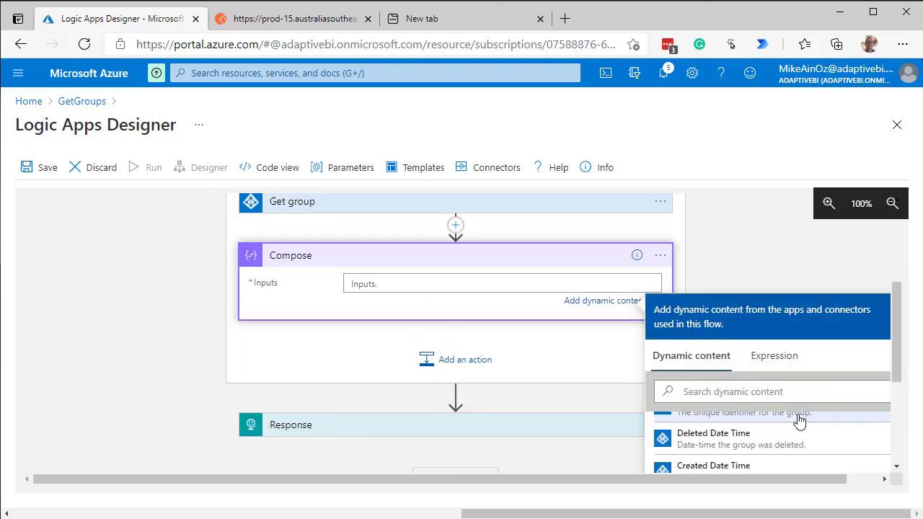
{"action": "scroll", "coordinate": [797, 437], "scroll_direction": "up", "scroll_amount": 2}
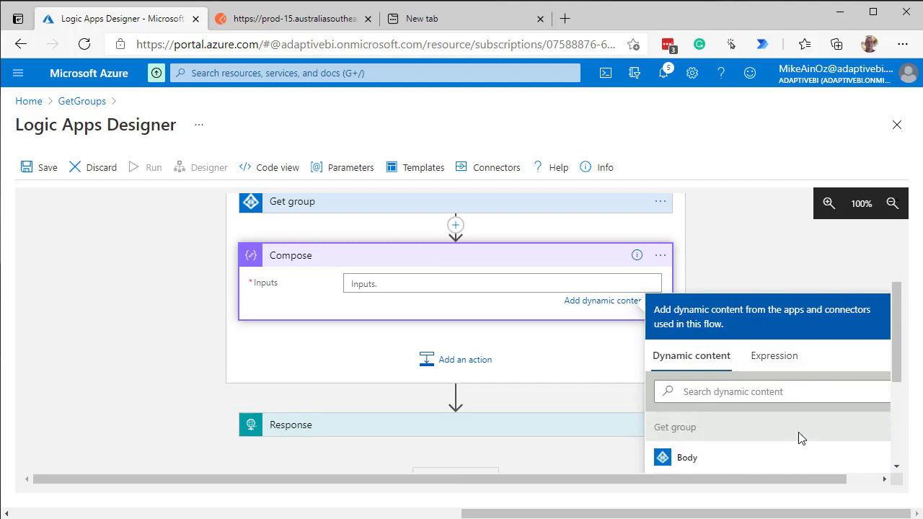
{"action": "scroll", "coordinate": [798, 432], "scroll_direction": "down", "scroll_amount": 1}
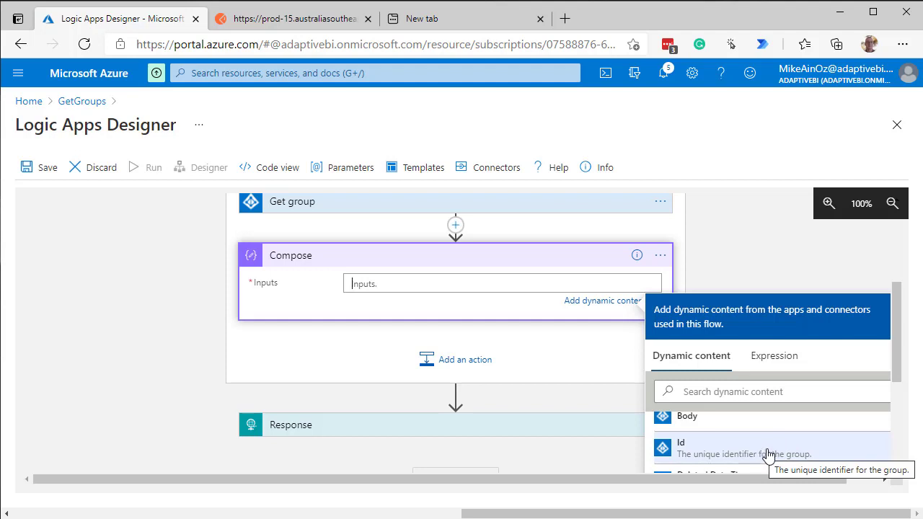
{"action": "scroll", "coordinate": [768, 454], "scroll_direction": "down", "scroll_amount": 1}
{"action": "scroll", "coordinate": [770, 452], "scroll_direction": "down", "scroll_amount": 2}
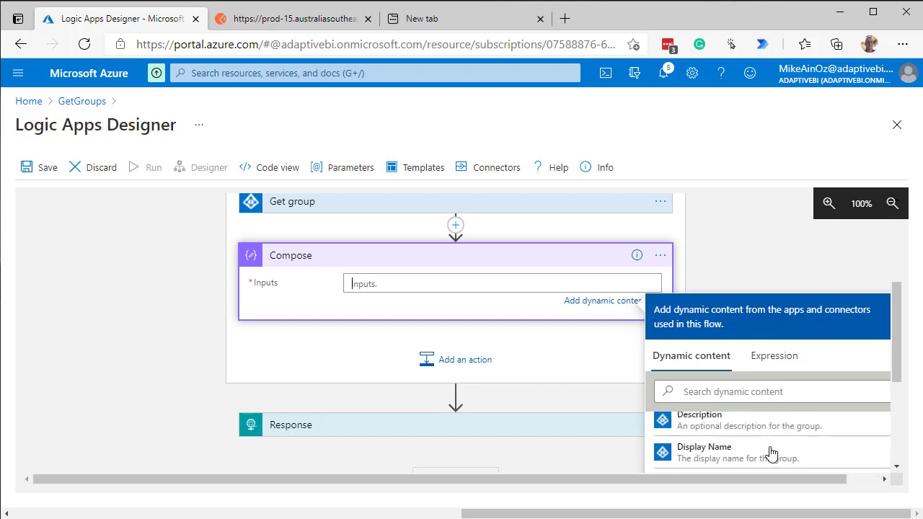
{"action": "scroll", "coordinate": [769, 452], "scroll_direction": "up", "scroll_amount": 2}
{"action": "scroll", "coordinate": [769, 452], "scroll_direction": "up", "scroll_amount": 1}
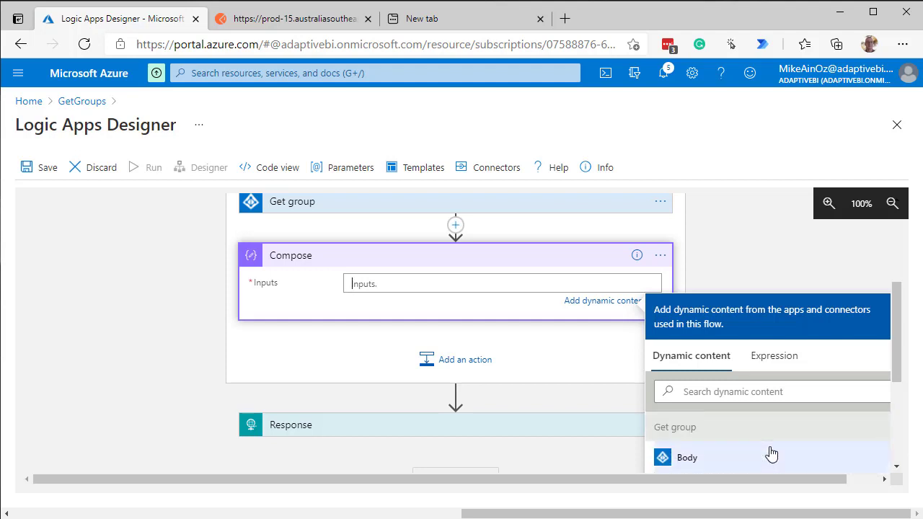
{"action": "scroll", "coordinate": [763, 450], "scroll_direction": "down", "scroll_amount": 2}
{"action": "scroll", "coordinate": [760, 451], "scroll_direction": "up", "scroll_amount": 1}
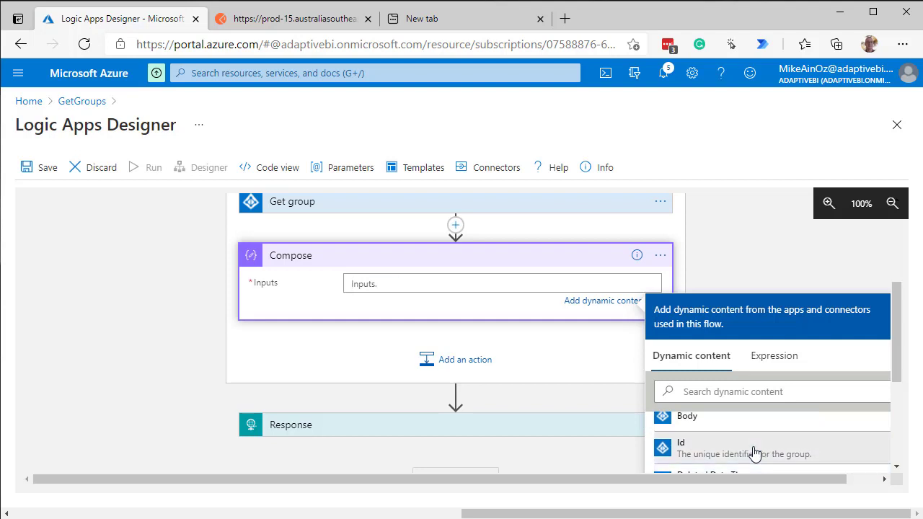
{"action": "left_click", "coordinate": [754, 452]}
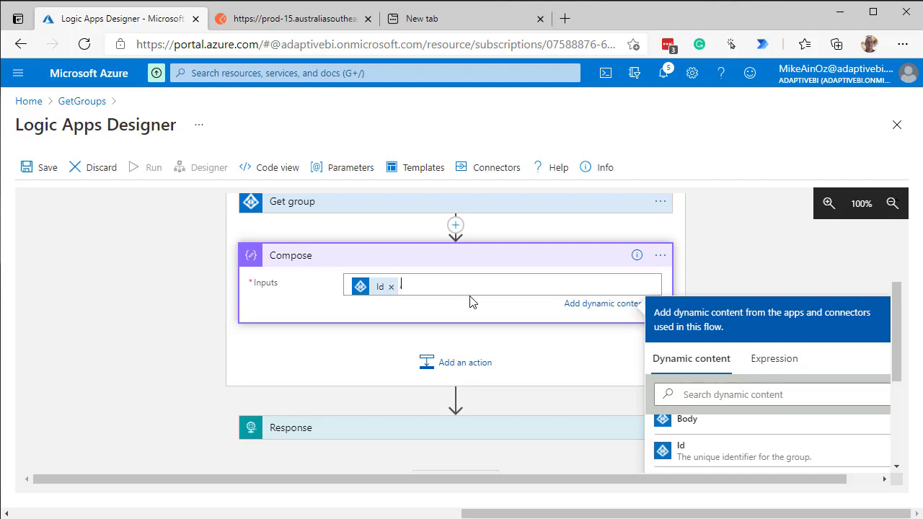
{"action": "scroll", "coordinate": [692, 411], "scroll_direction": "down", "scroll_amount": 3}
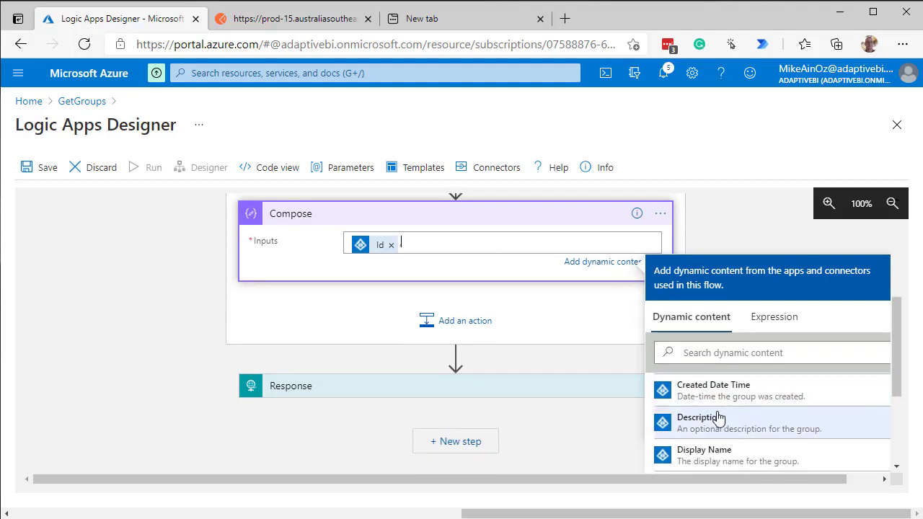
{"action": "left_click", "coordinate": [692, 456]}
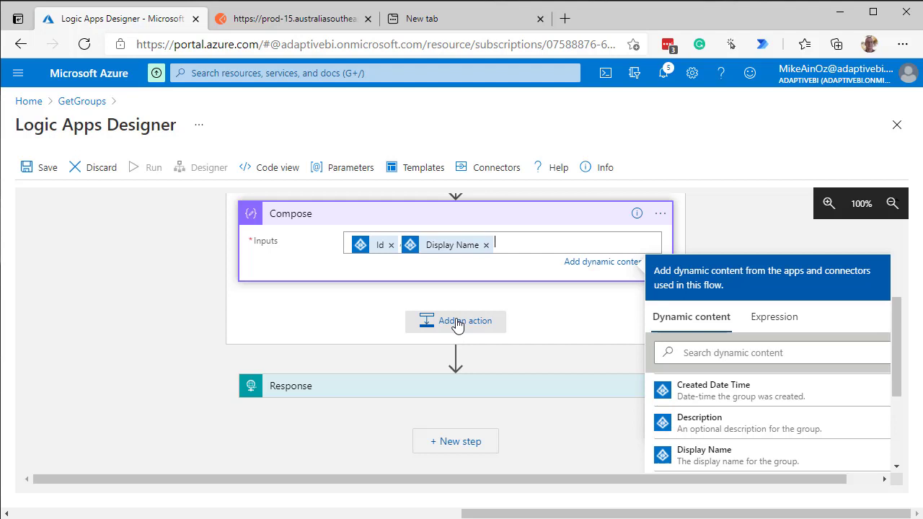
Save and run the logic app, and review the run status of the For each loop and the other actions
{"action": "left_click", "coordinate": [47, 169]}
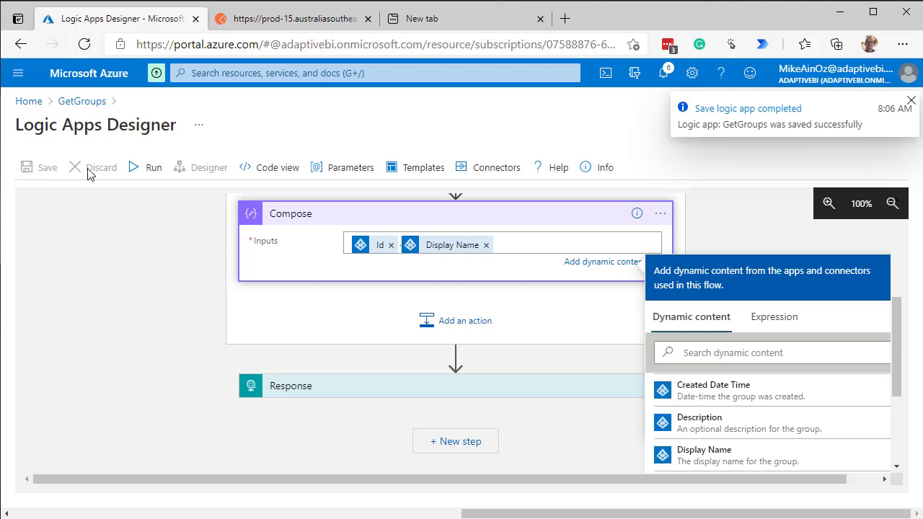
{"action": "left_click", "coordinate": [136, 173]}
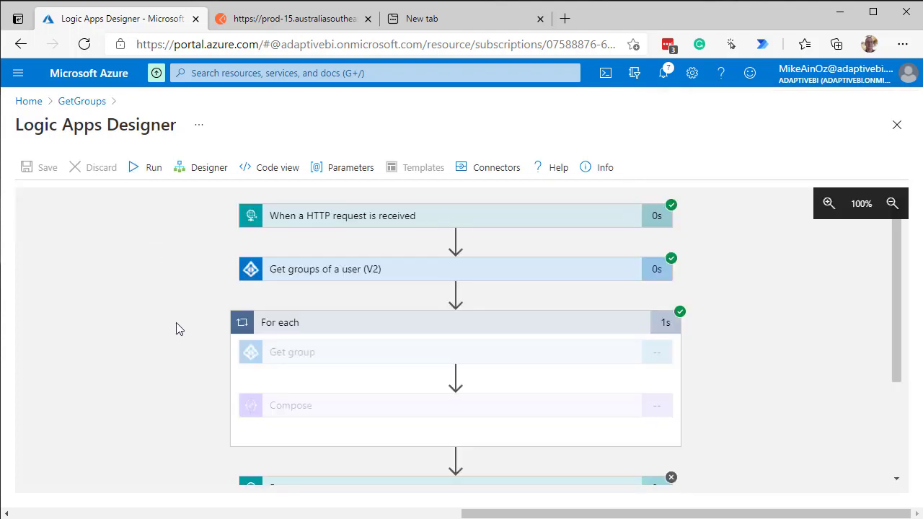
{"action": "scroll", "coordinate": [167, 330], "scroll_direction": "down", "scroll_amount": 1}
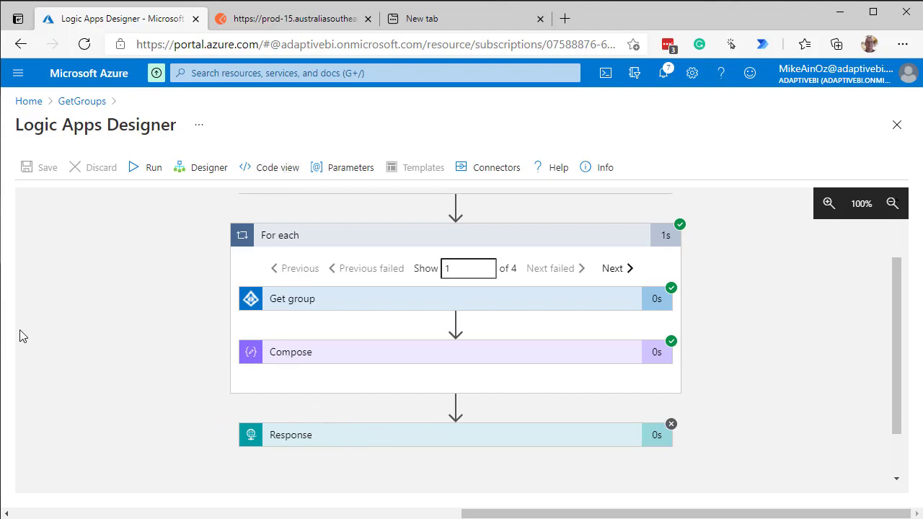
{"action": "scroll", "coordinate": [120, 318], "scroll_direction": "up", "scroll_amount": 1}
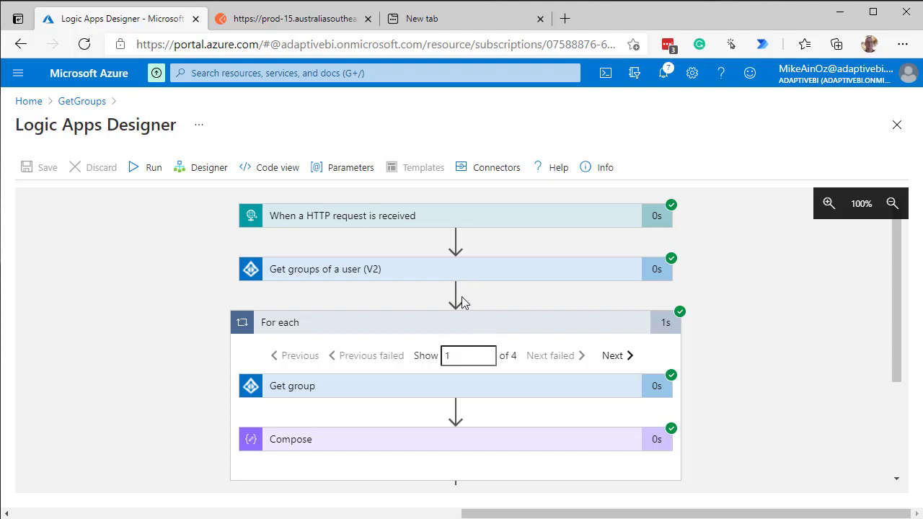
Return to the workflow design and insert an Initialize variable action between Get groups of a user (V2) and For each
{"action": "left_click", "coordinate": [202, 168]}
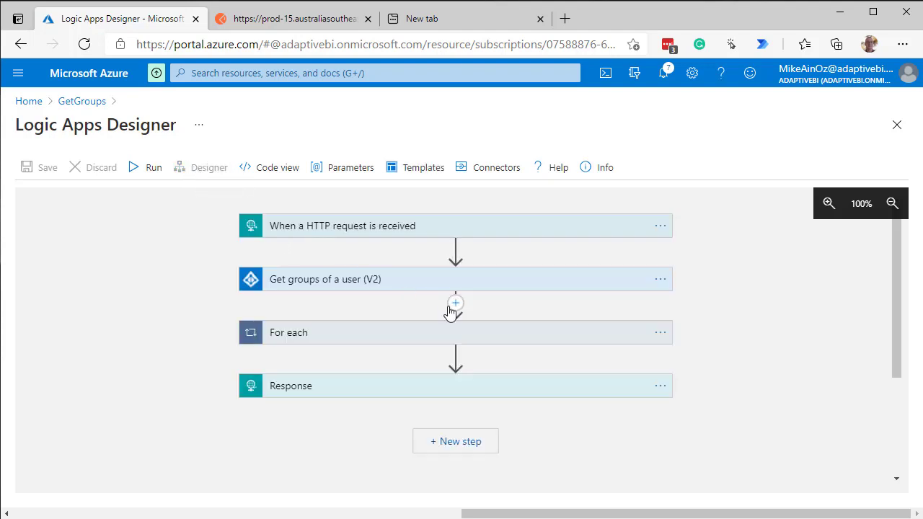
{"action": "left_click", "coordinate": [456, 308]}
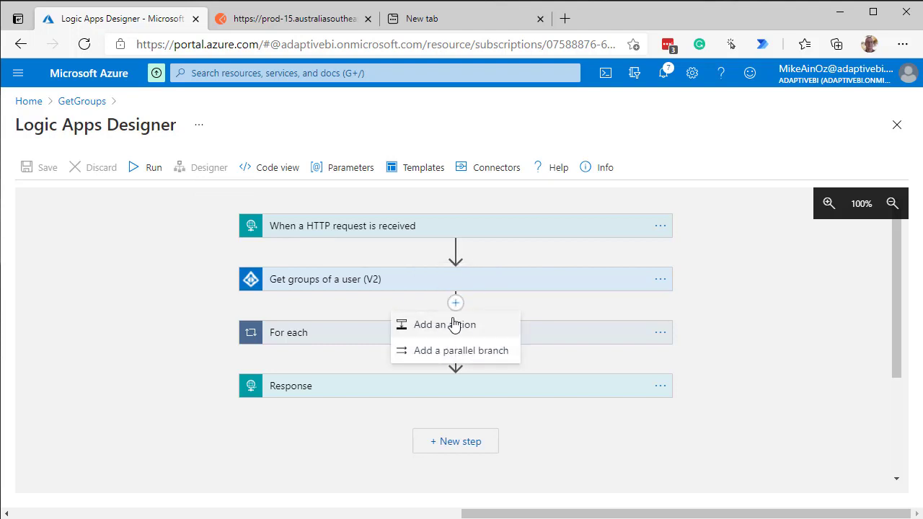
{"action": "left_click", "coordinate": [454, 325]}
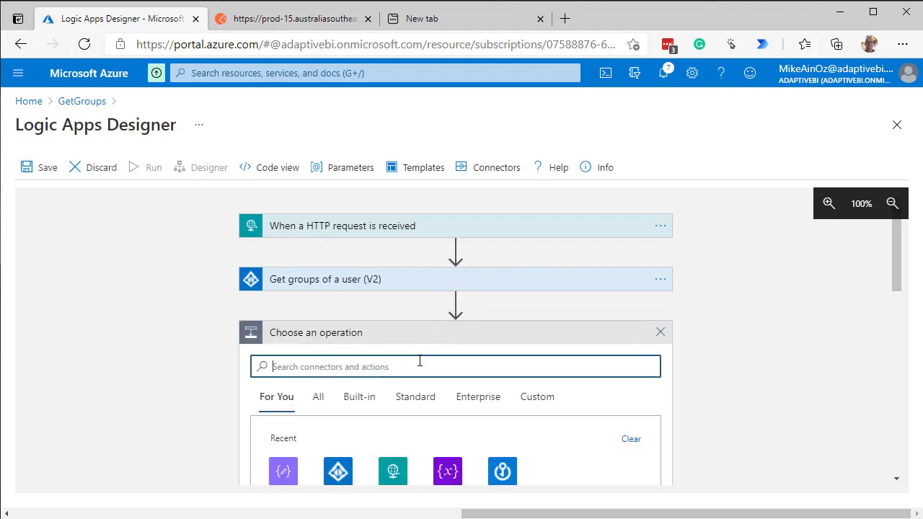
{"action": "type", "text": "variable"}
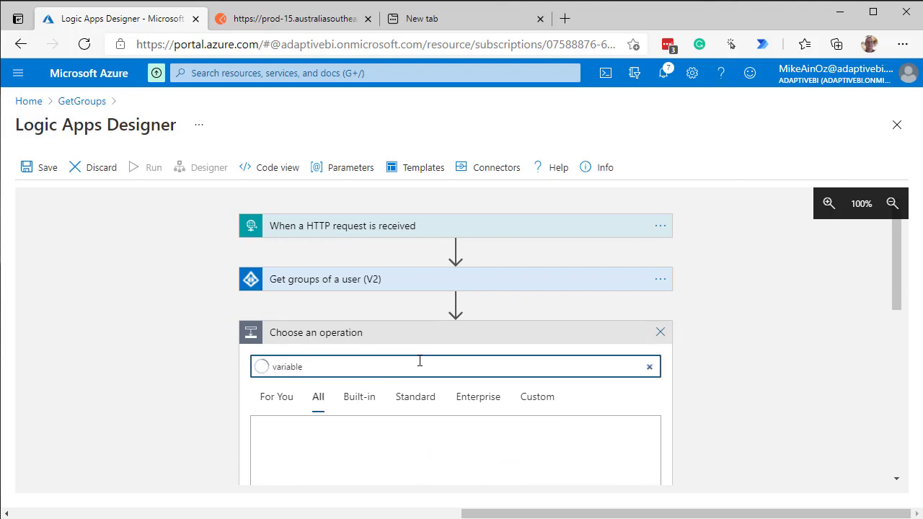
{"action": "scroll", "coordinate": [461, 373], "scroll_direction": "down", "scroll_amount": 1}
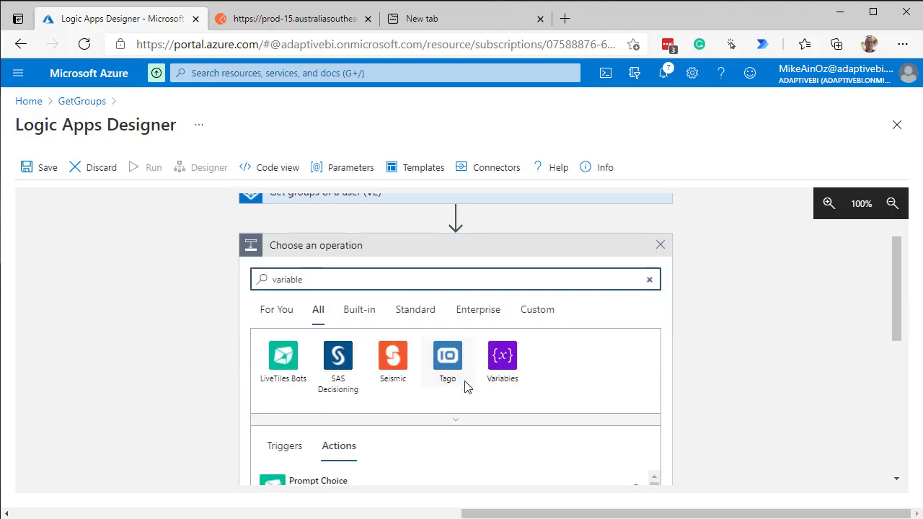
{"action": "scroll", "coordinate": [346, 415], "scroll_direction": "down", "scroll_amount": 1}
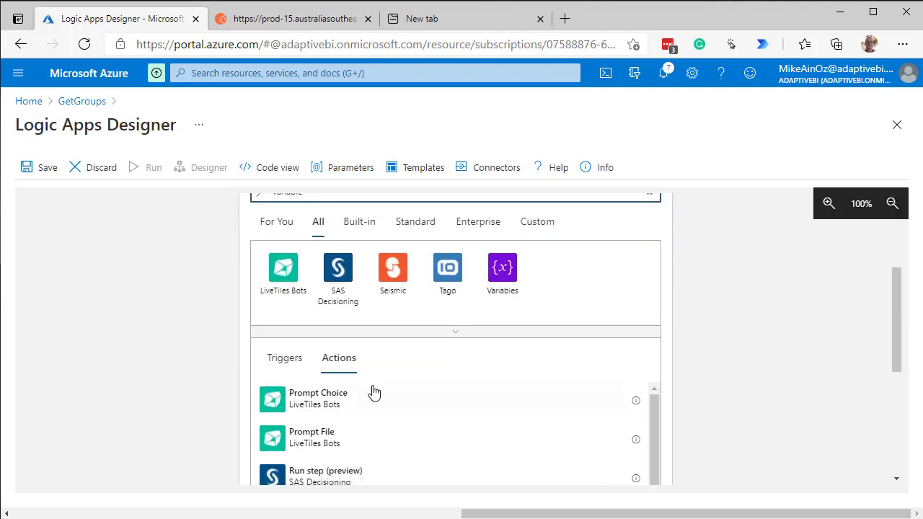
{"action": "left_click", "coordinate": [498, 281]}
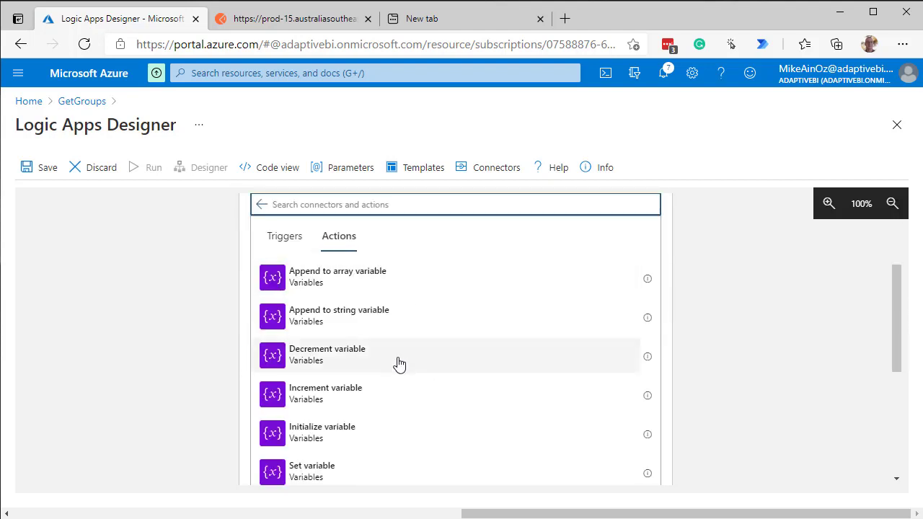
{"action": "left_click", "coordinate": [336, 434]}
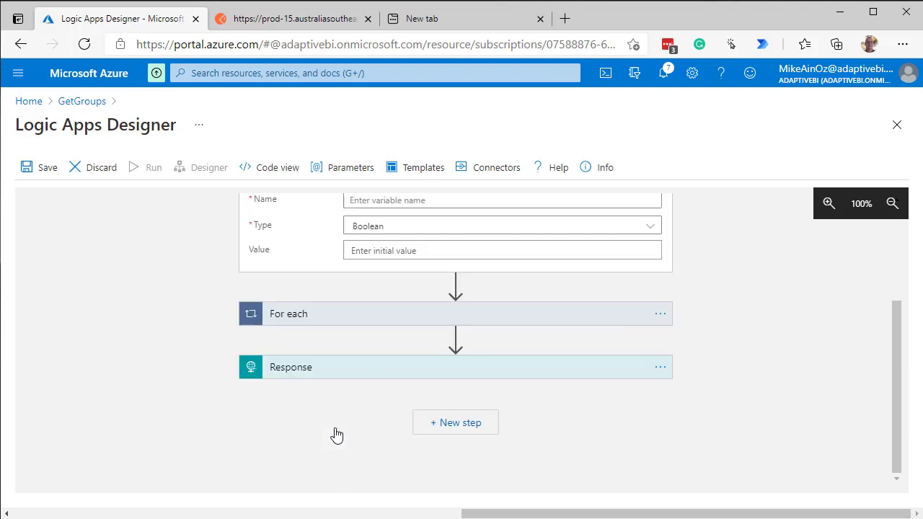
Name the variable in the Initialize variable action Groups
{"action": "scroll", "coordinate": [183, 394], "scroll_direction": "up", "scroll_amount": 2}
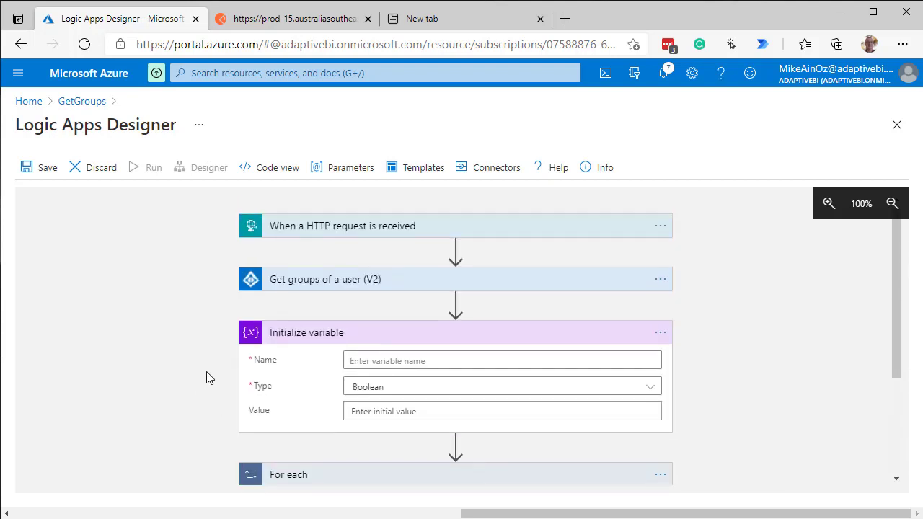
{"action": "left_click", "coordinate": [406, 360]}
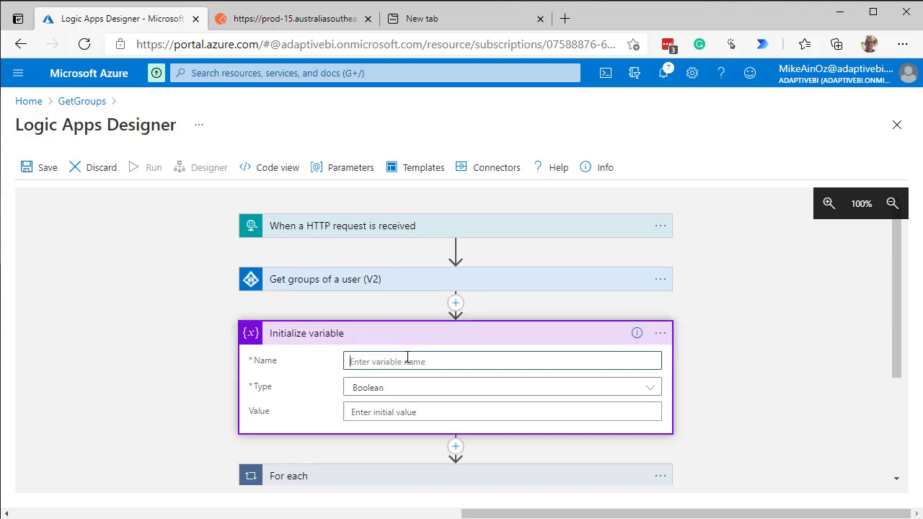
{"action": "type", "text": "Groups"}
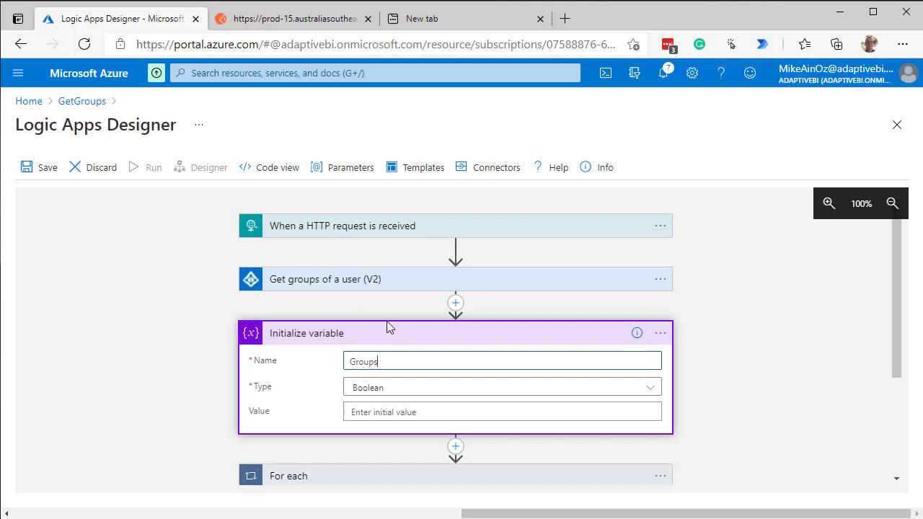
Set the Groups variable's type to Array in the Initialize variable action
{"action": "left_click", "coordinate": [393, 389]}
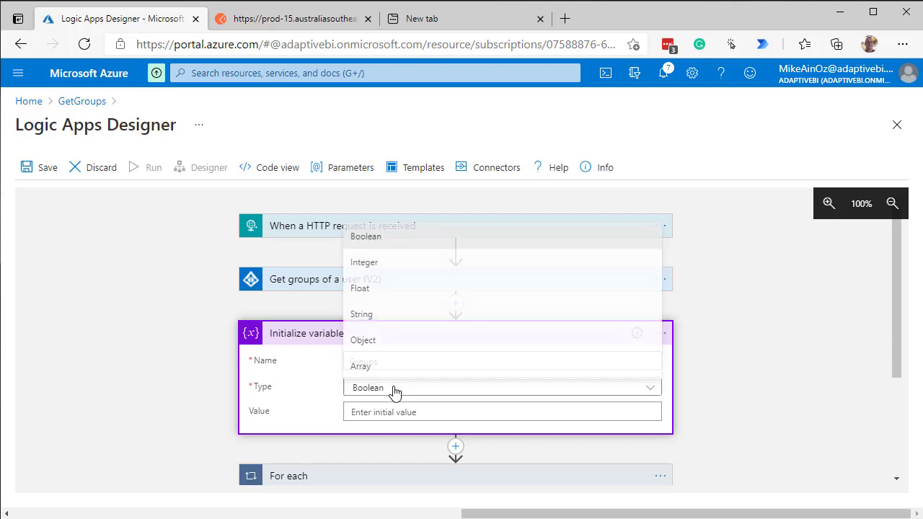
{"action": "left_click", "coordinate": [355, 366]}
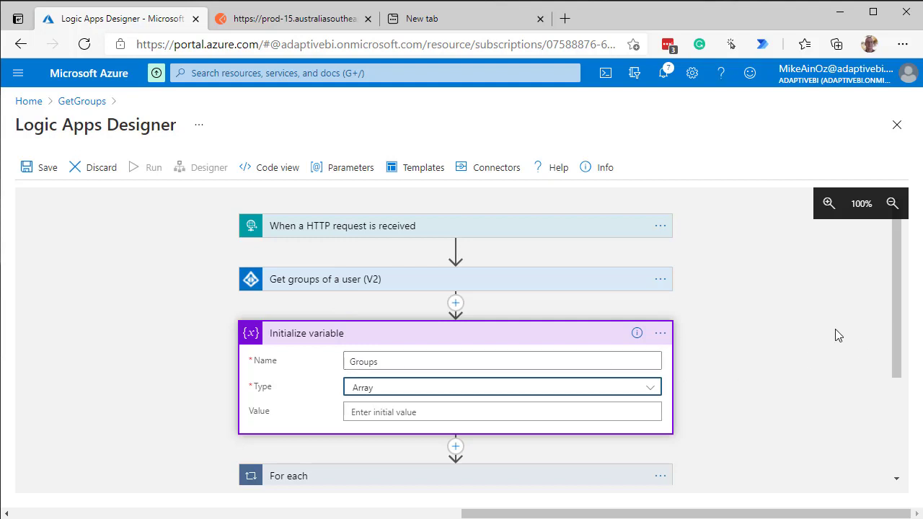
Add an Append to array variable action after Compose inside the For each loop
{"action": "scroll", "coordinate": [836, 335], "scroll_direction": "down", "scroll_amount": 1}
{"action": "scroll", "coordinate": [836, 335], "scroll_direction": "down", "scroll_amount": 2}
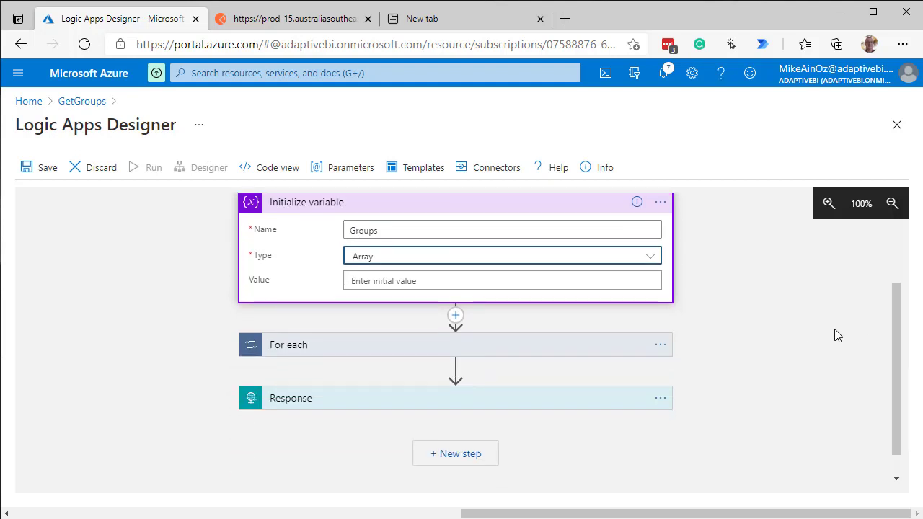
{"action": "scroll", "coordinate": [836, 336], "scroll_direction": "up", "scroll_amount": 1}
{"action": "scroll", "coordinate": [837, 336], "scroll_direction": "down", "scroll_amount": 2}
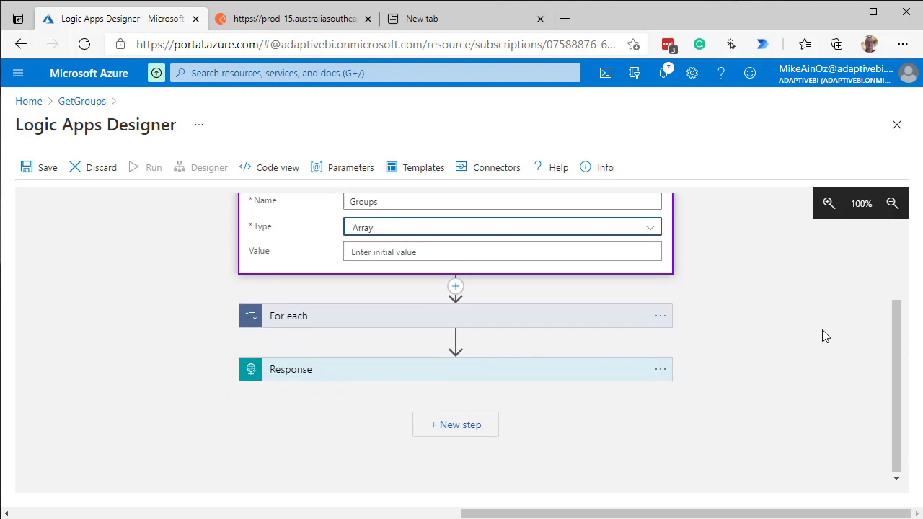
{"action": "left_click", "coordinate": [449, 324]}
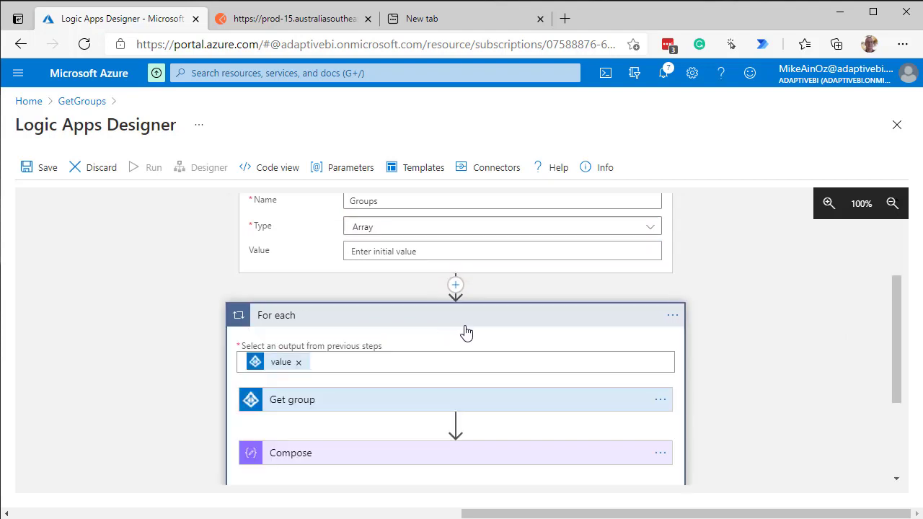
{"action": "scroll", "coordinate": [476, 328], "scroll_direction": "down", "scroll_amount": 3}
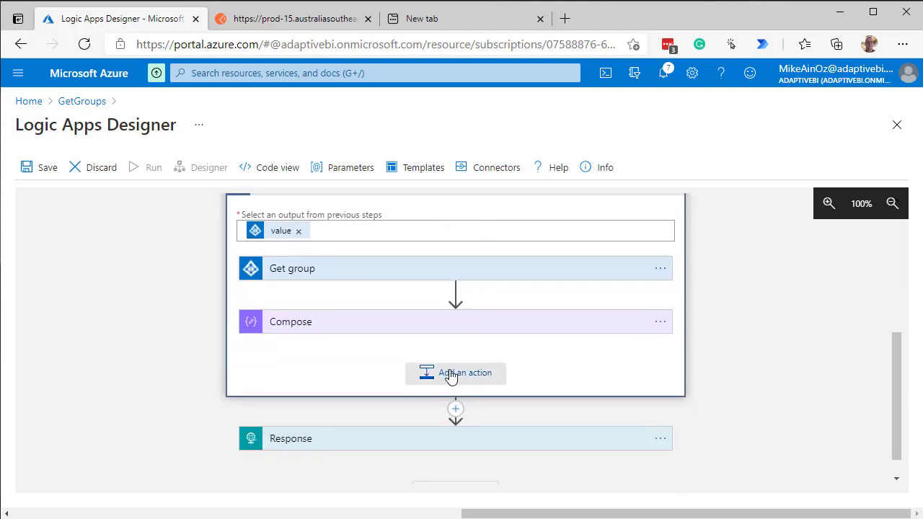
{"action": "left_click", "coordinate": [451, 375]}
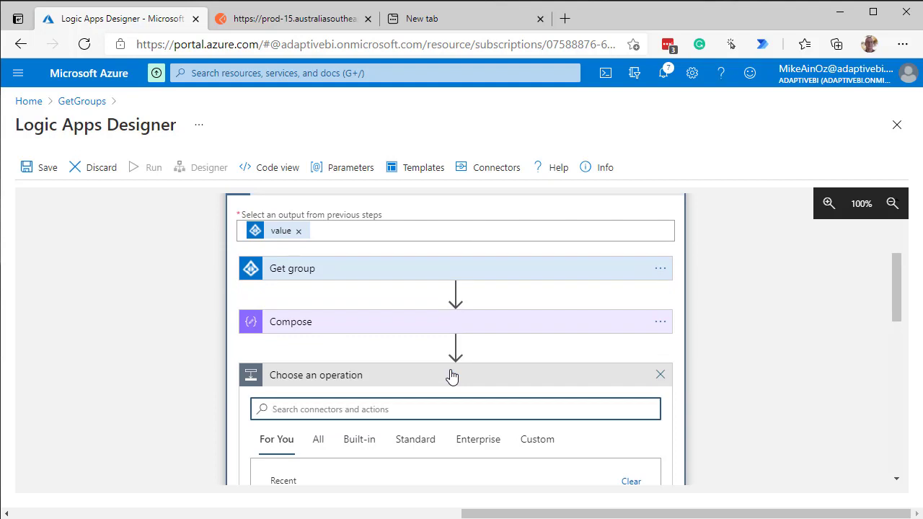
{"action": "scroll", "coordinate": [449, 392], "scroll_direction": "down", "scroll_amount": 1}
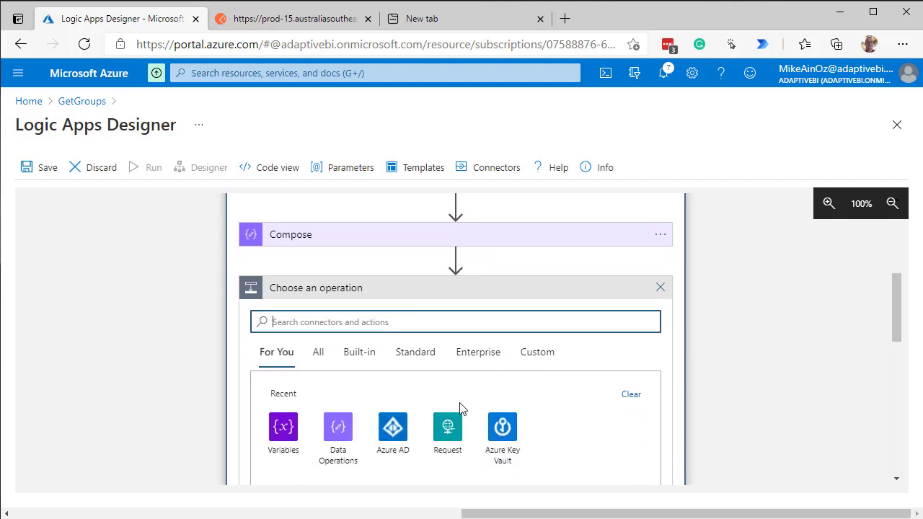
{"action": "left_click", "coordinate": [286, 428]}
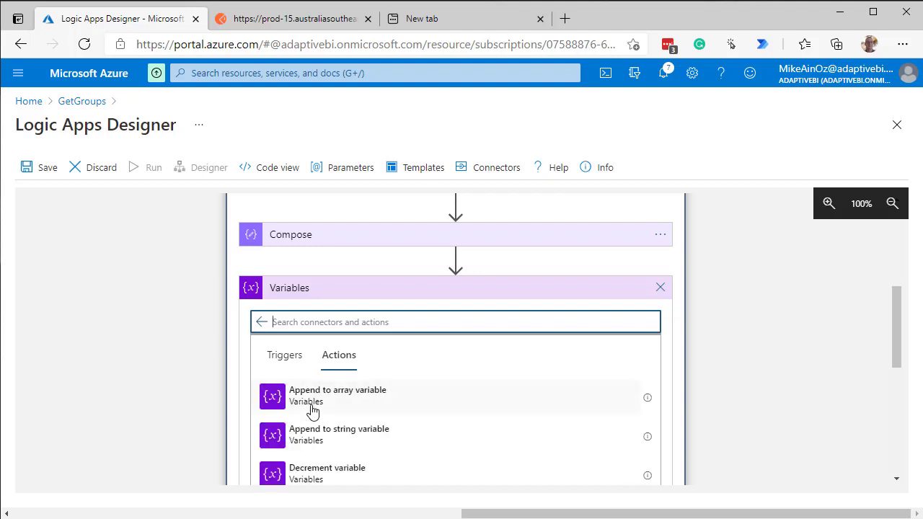
{"action": "left_click", "coordinate": [337, 401]}
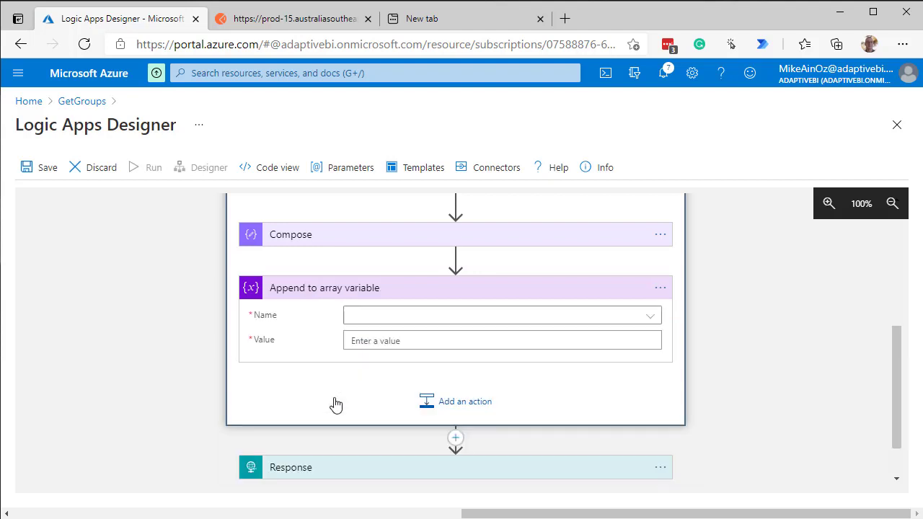
Configure the Append to array variable action with Groups as the name and the Compose Outputs as the value
{"action": "left_click", "coordinate": [399, 320]}
{"action": "left_click", "coordinate": [400, 320]}
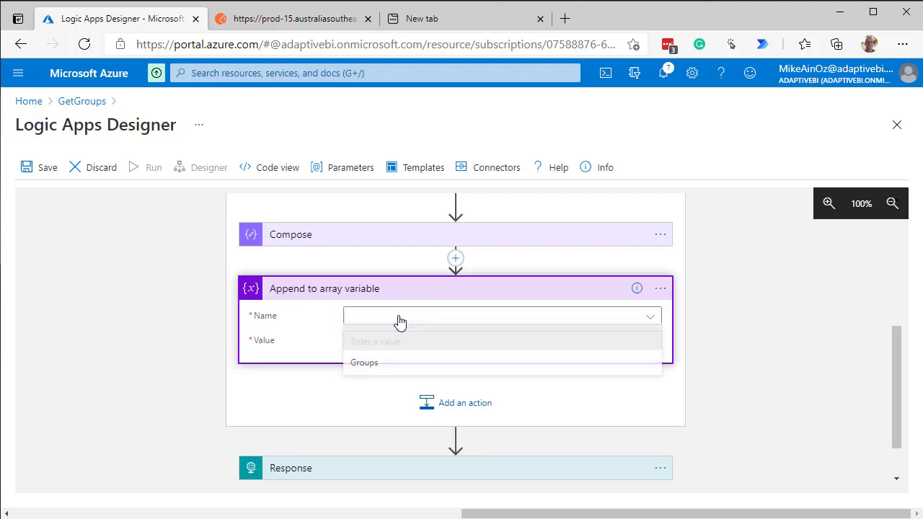
{"action": "left_click", "coordinate": [377, 368]}
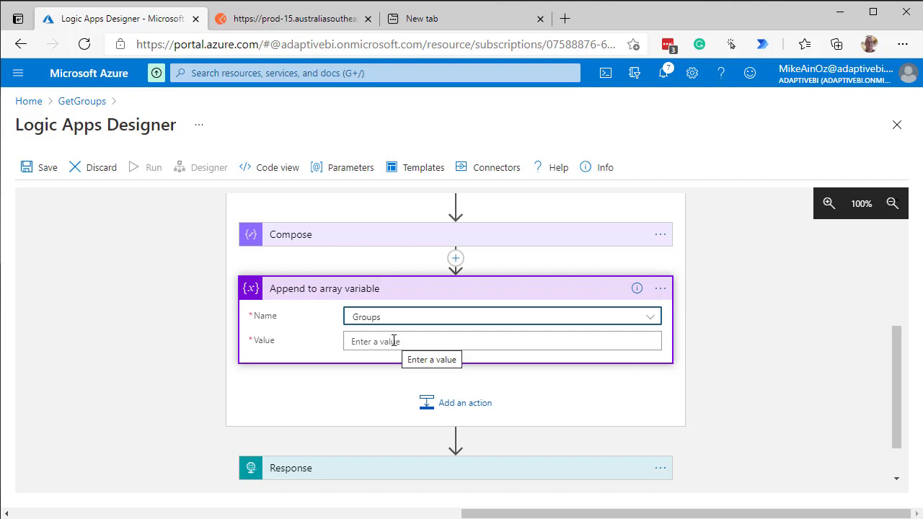
{"action": "left_click", "coordinate": [394, 341]}
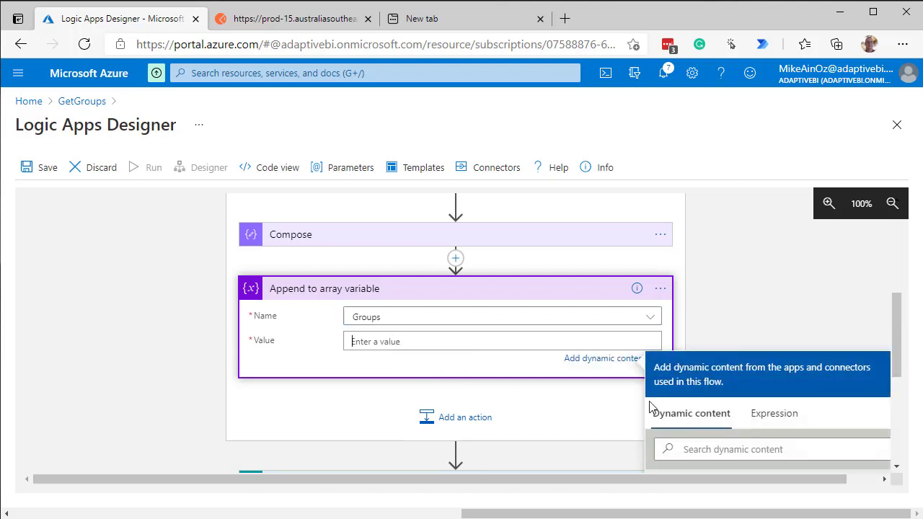
{"action": "scroll", "coordinate": [766, 379], "scroll_direction": "down", "scroll_amount": 3}
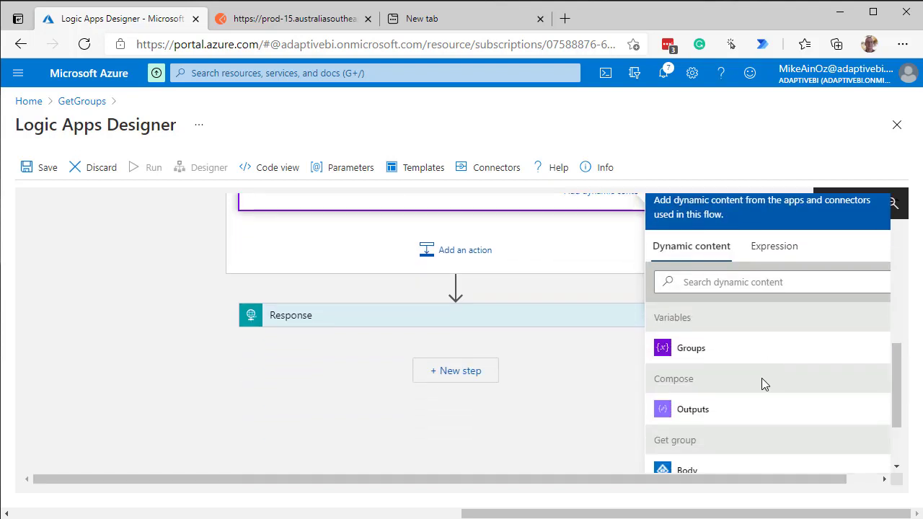
{"action": "left_click", "coordinate": [693, 419]}
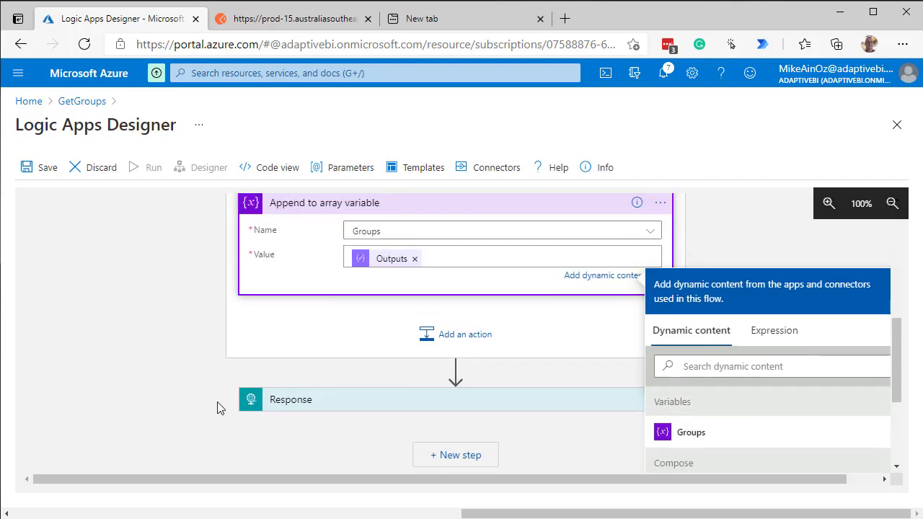
Replace the existing Body content of the Response action with the Groups variable
{"action": "left_click", "coordinate": [401, 402]}
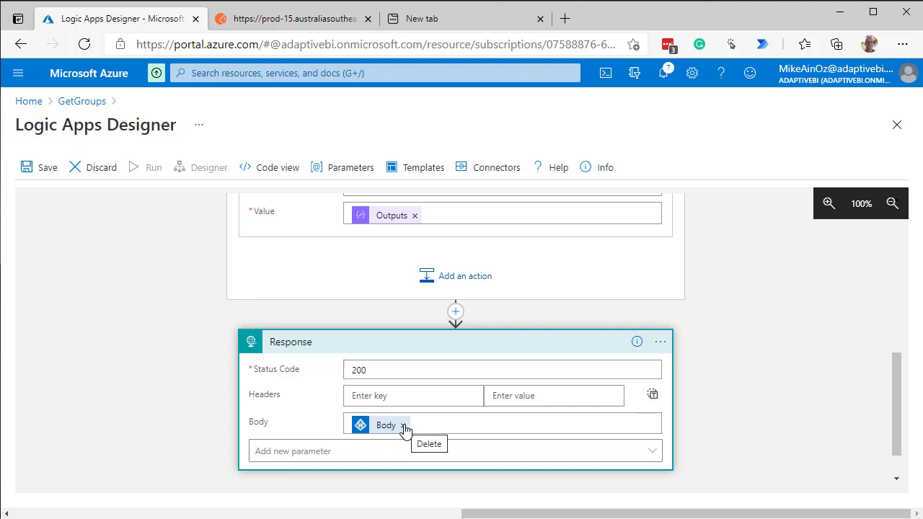
{"action": "left_click", "coordinate": [404, 427]}
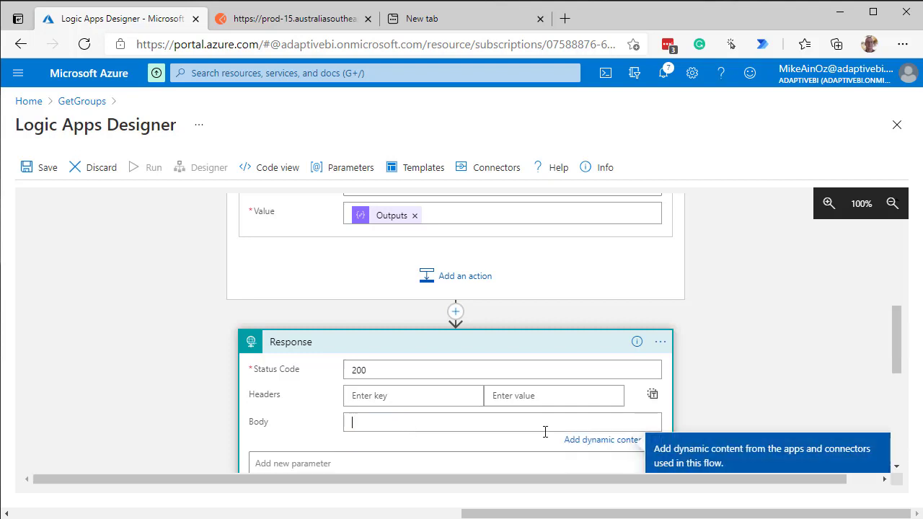
{"action": "left_click_drag", "start_coordinate": [901, 338], "coordinate": [906, 397]}
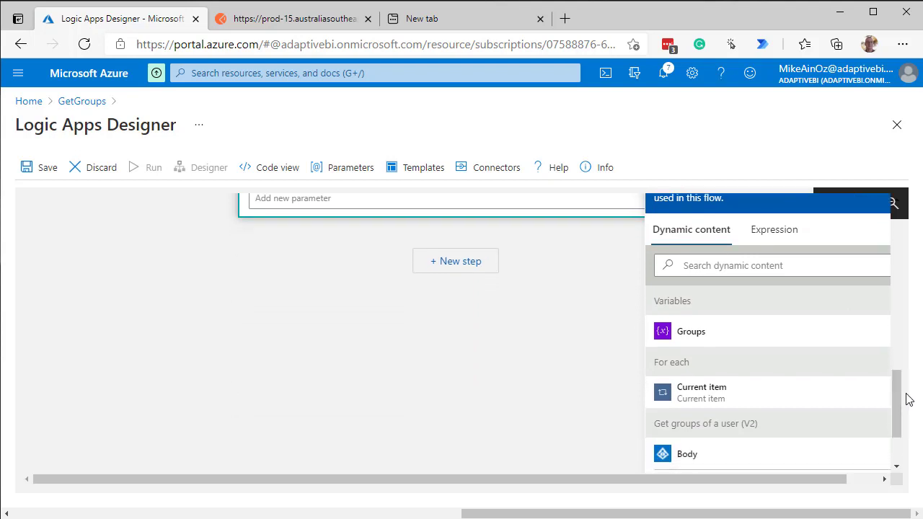
{"action": "left_click", "coordinate": [696, 338]}
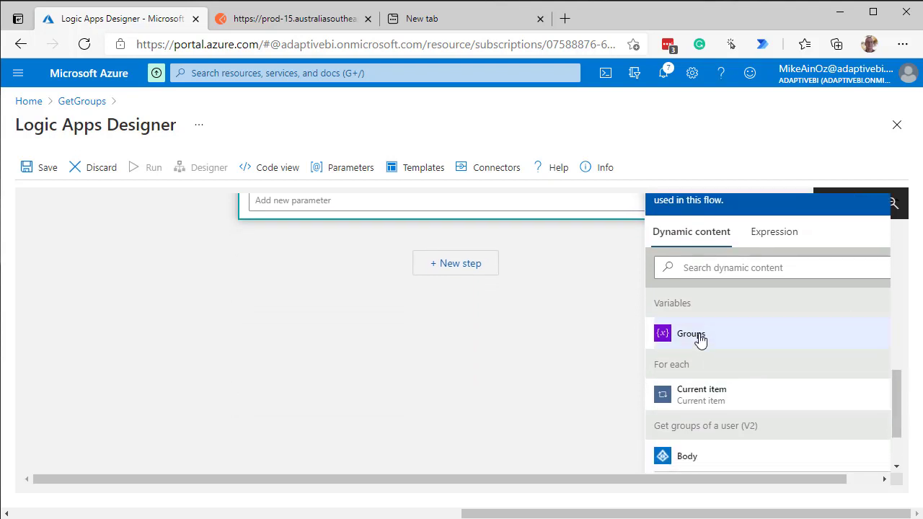
{"action": "scroll", "coordinate": [489, 395], "scroll_direction": "up", "scroll_amount": 3}
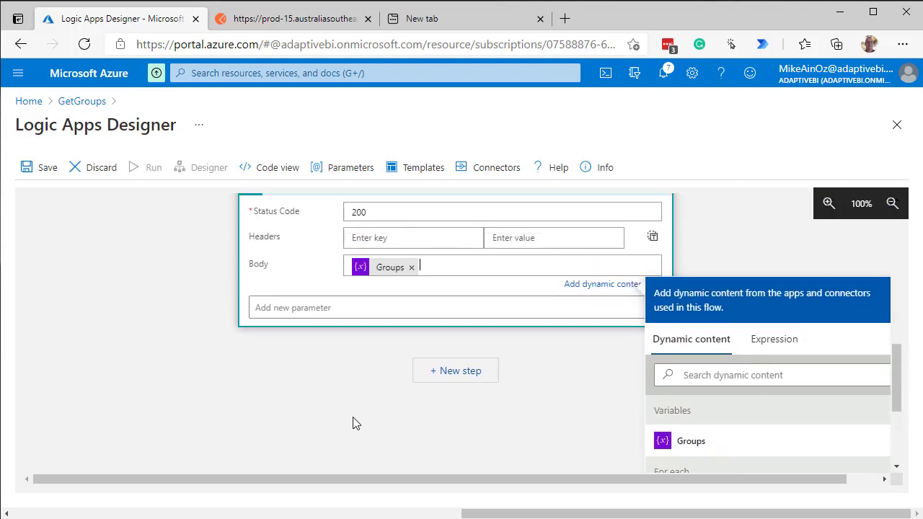
Save the logic app, switch to Postman and resend the POST request to its HTTP trigger URL
{"action": "left_click", "coordinate": [40, 171]}
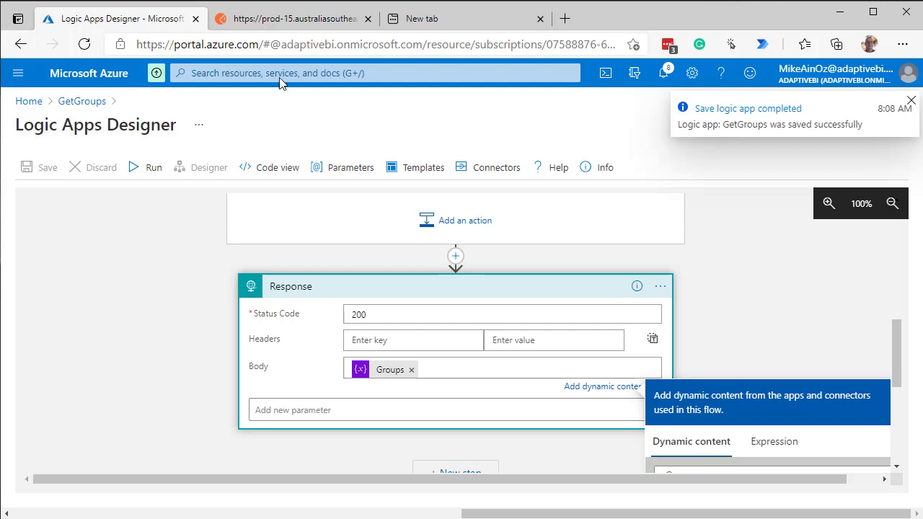
{"action": "left_click", "coordinate": [309, 20]}
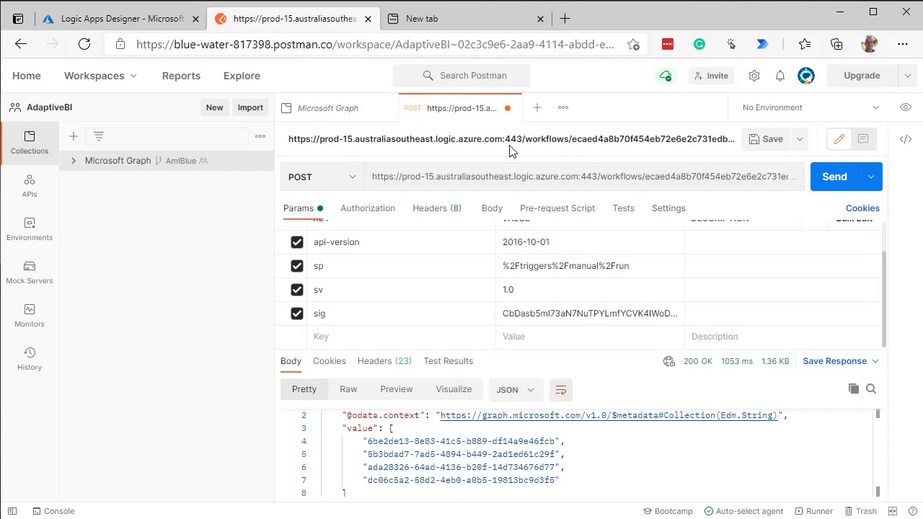
{"action": "left_click", "coordinate": [820, 184]}
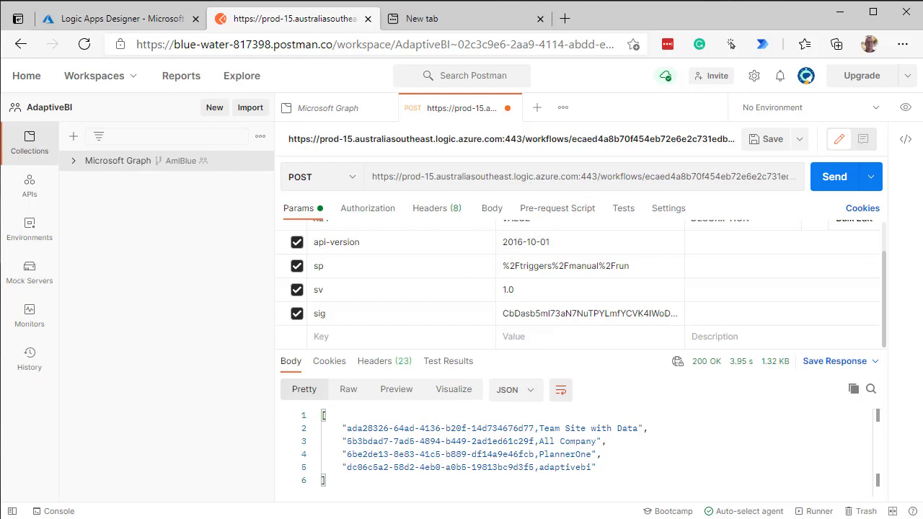
Switch to Power BI Desktop and move and resize its window so the whole interface fits on screen
{"action": "key", "text": "alt+Tab"}
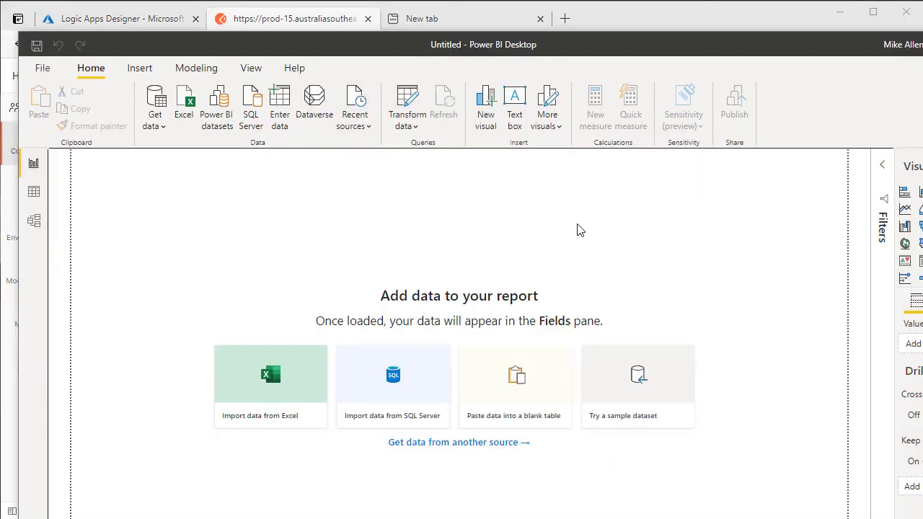
{"action": "left_click_drag", "start_coordinate": [684, 47], "coordinate": [671, 20]}
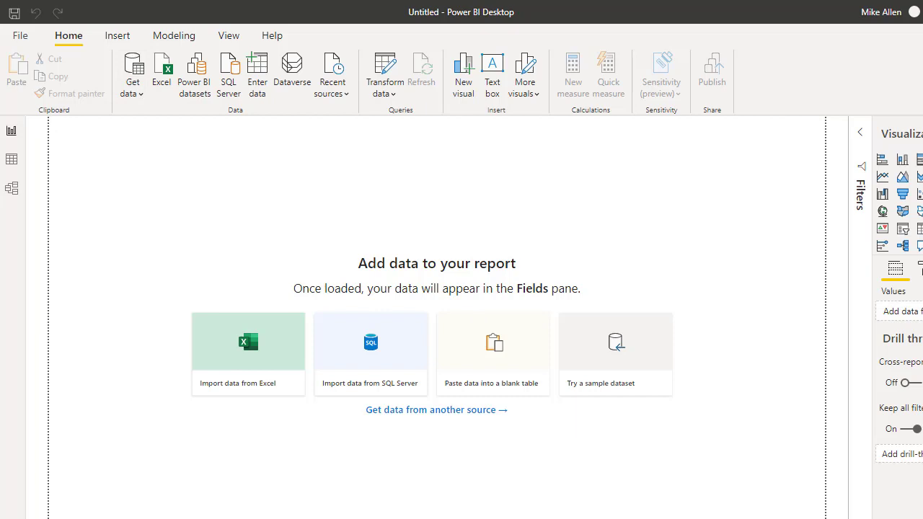
{"action": "left_click_drag", "start_coordinate": [922, 518], "coordinate": [922, 518]}
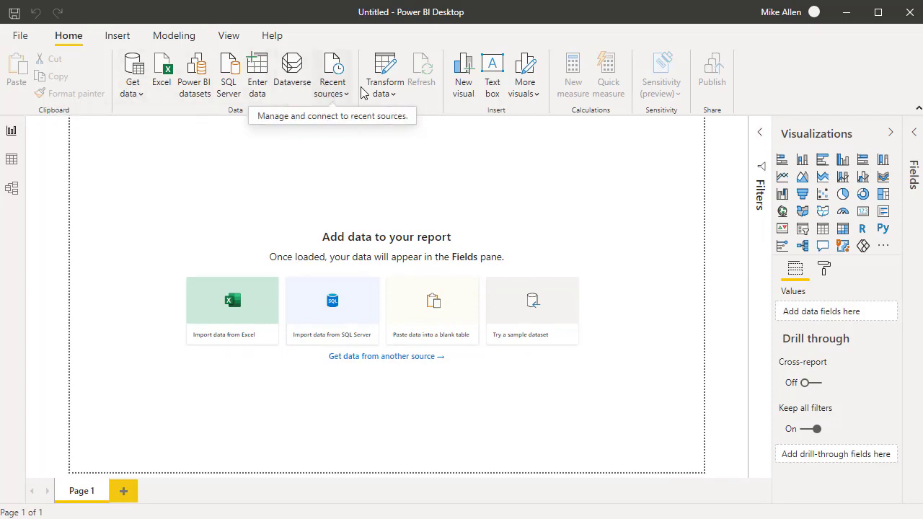
Try to import web data from the logic app's trigger URL, pasting the URL with its access signature and using anonymous access
{"action": "left_click", "coordinate": [384, 94]}
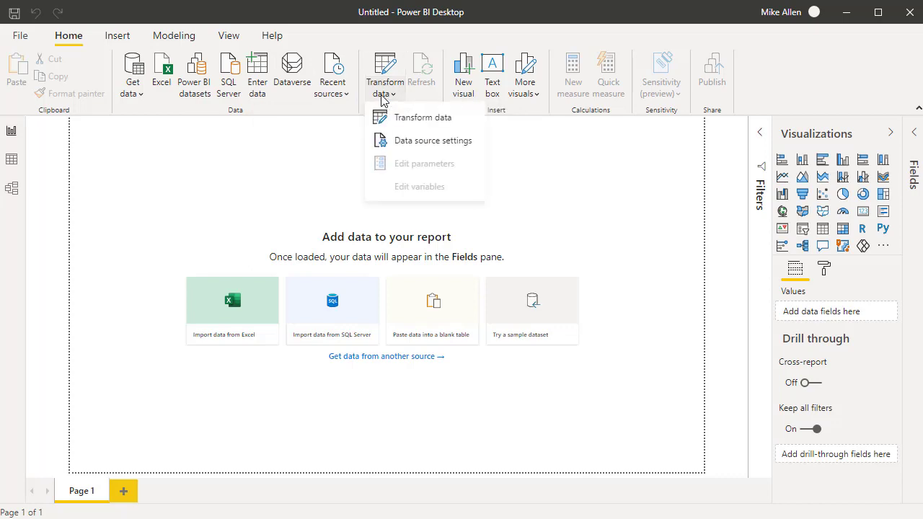
{"action": "left_click", "coordinate": [132, 93]}
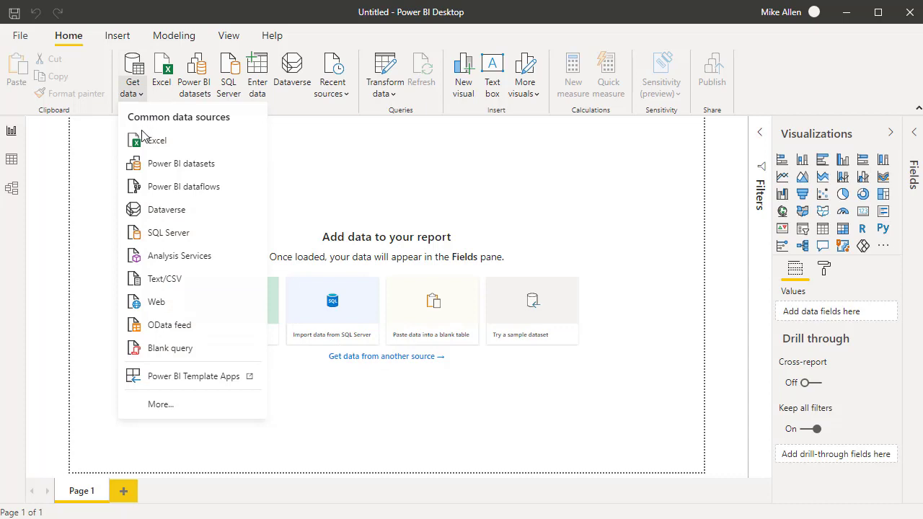
{"action": "left_click", "coordinate": [148, 306]}
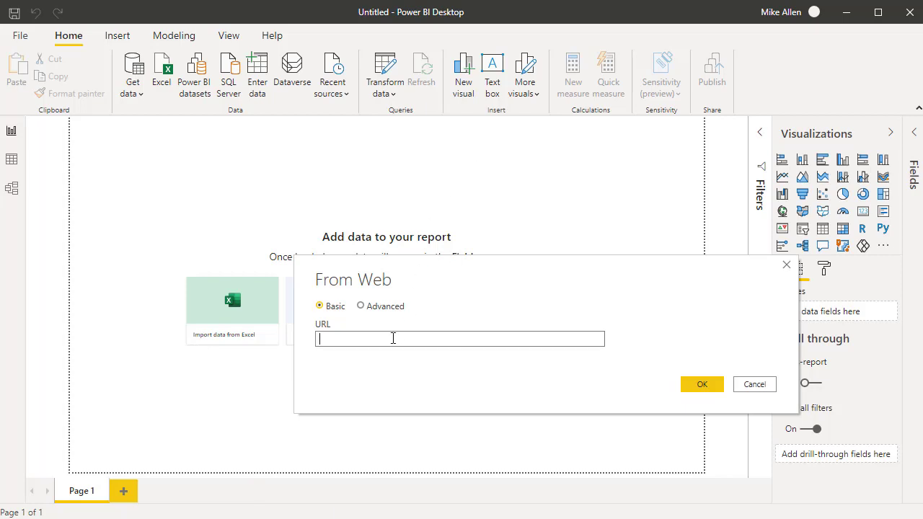
{"action": "key", "text": "ctrl+v"}
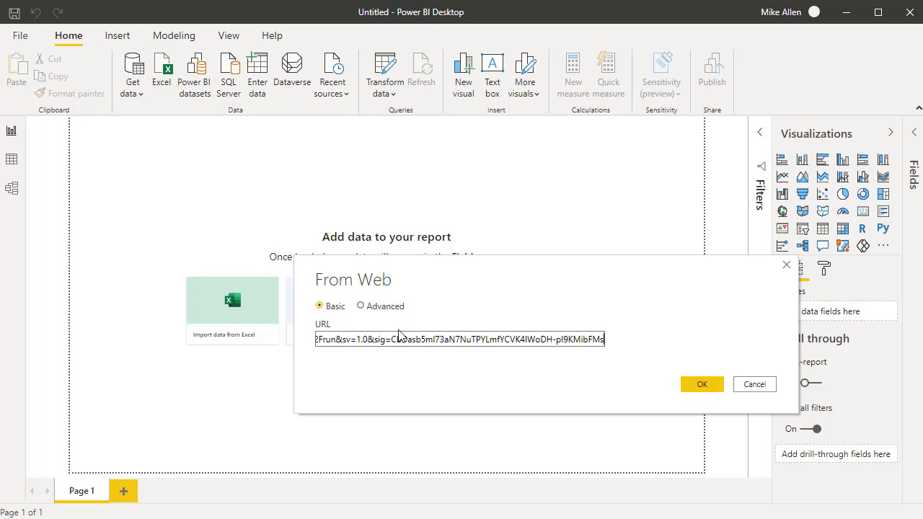
{"action": "left_click", "coordinate": [700, 386]}
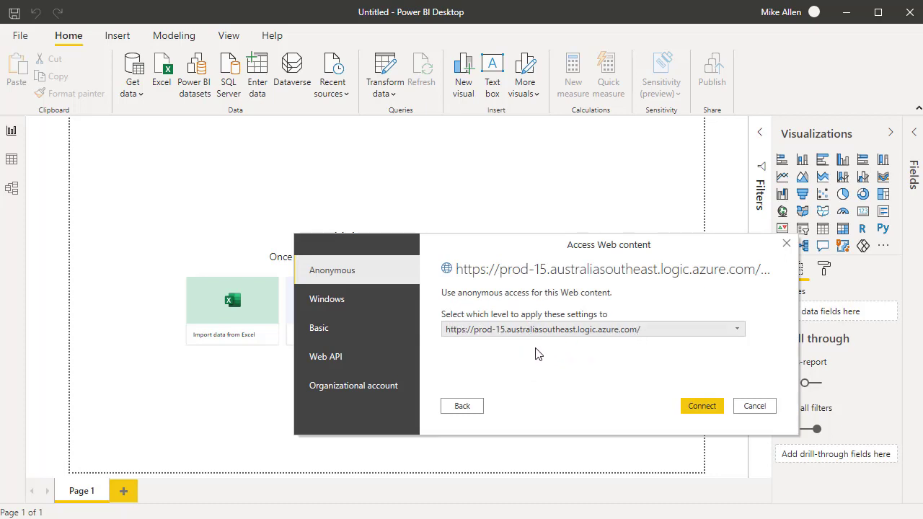
{"action": "left_click", "coordinate": [696, 407]}
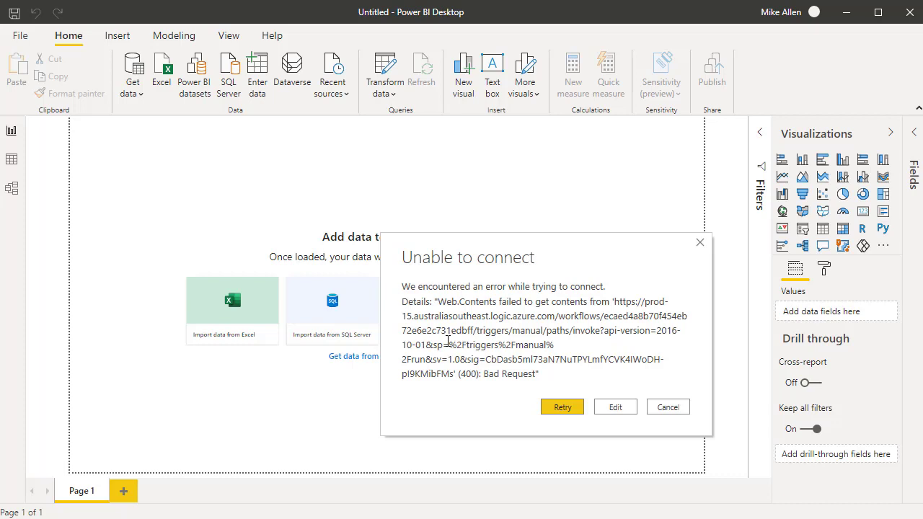
{"action": "left_click", "coordinate": [613, 408]}
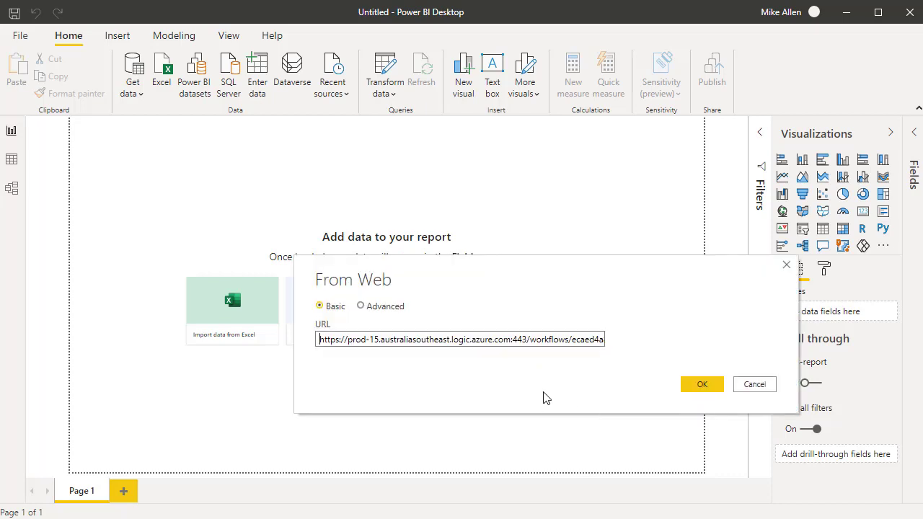
{"action": "left_click", "coordinate": [687, 388]}
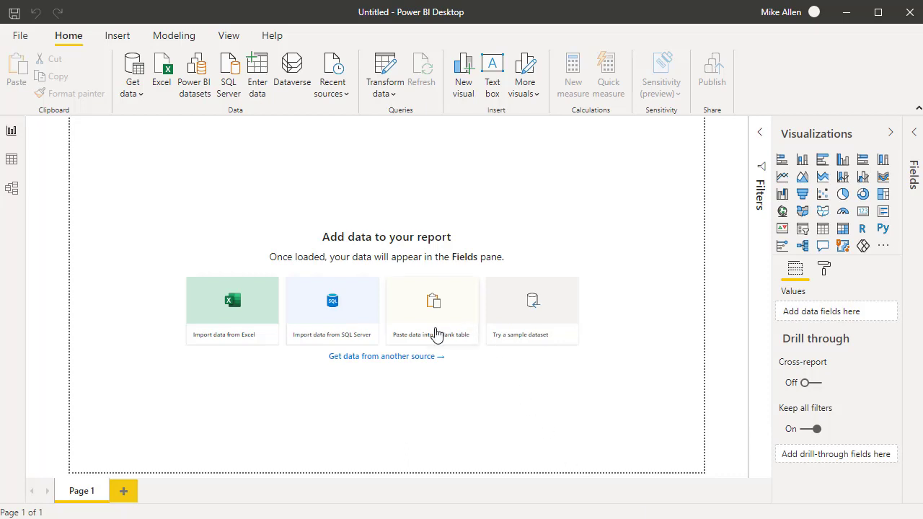
Create a blank query and open its code in the Advanced Editor
{"action": "left_click", "coordinate": [133, 86]}
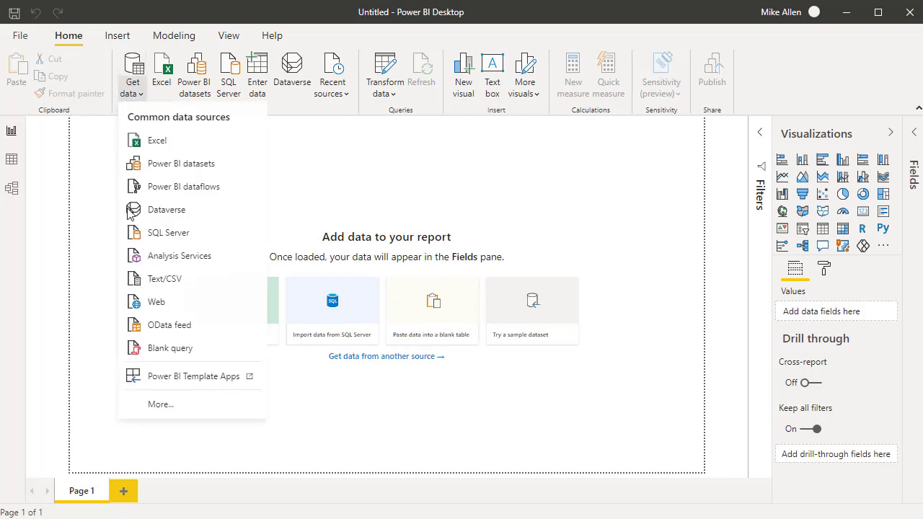
{"action": "left_click", "coordinate": [157, 355]}
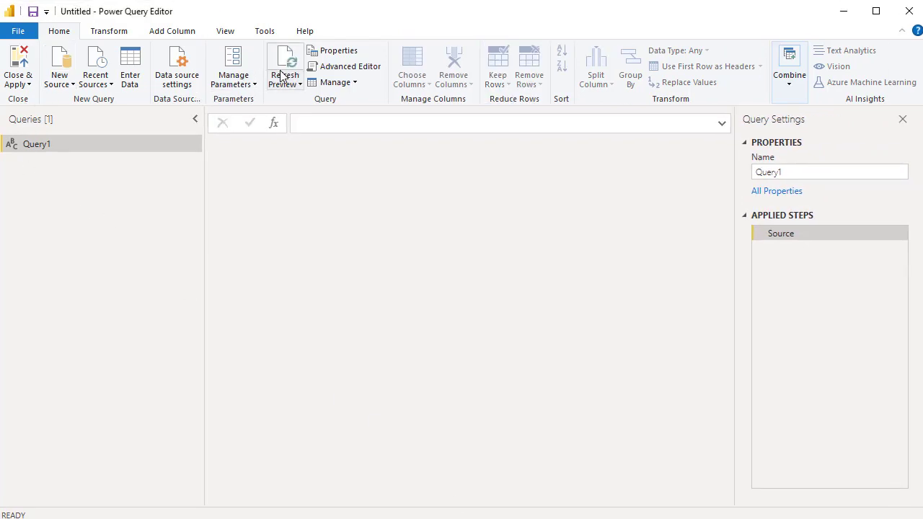
{"action": "left_click", "coordinate": [315, 68]}
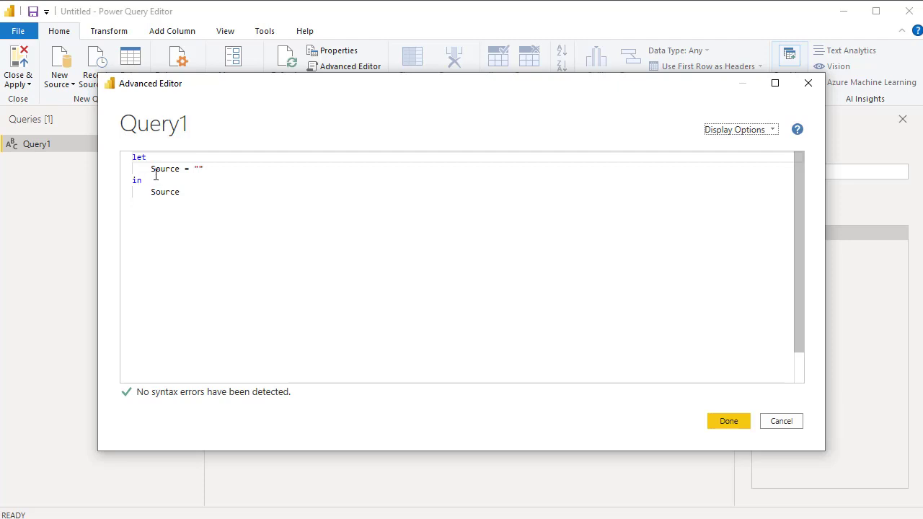
Add a Url variable above the Source line, pasting the logic app's trigger URL with its access signature as quoted text followed by a comma
{"action": "left_click", "coordinate": [151, 169]}
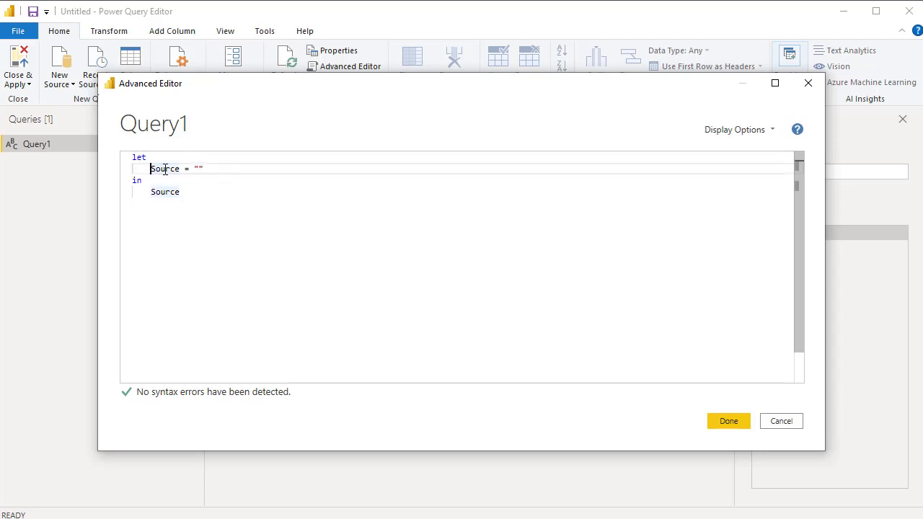
{"action": "key", "text": "Return"}
{"action": "key", "text": "Up"}
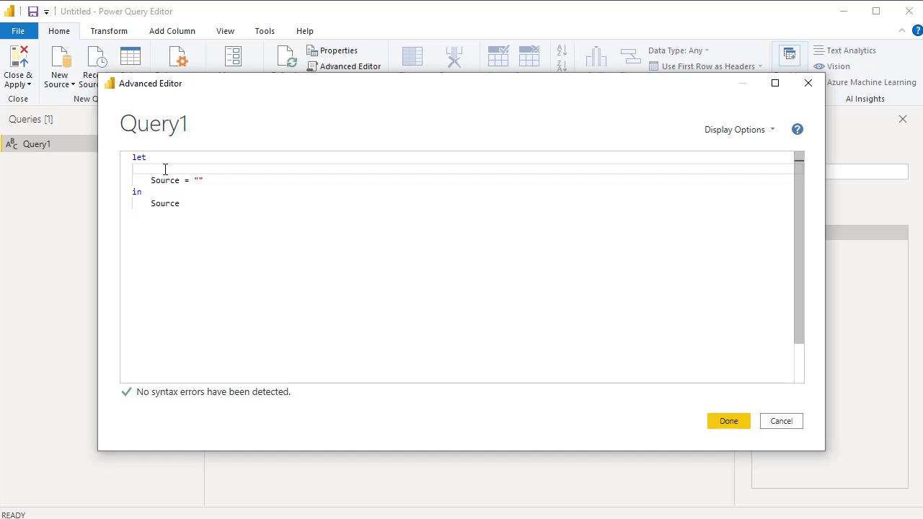
{"action": "type", "text": "u"}
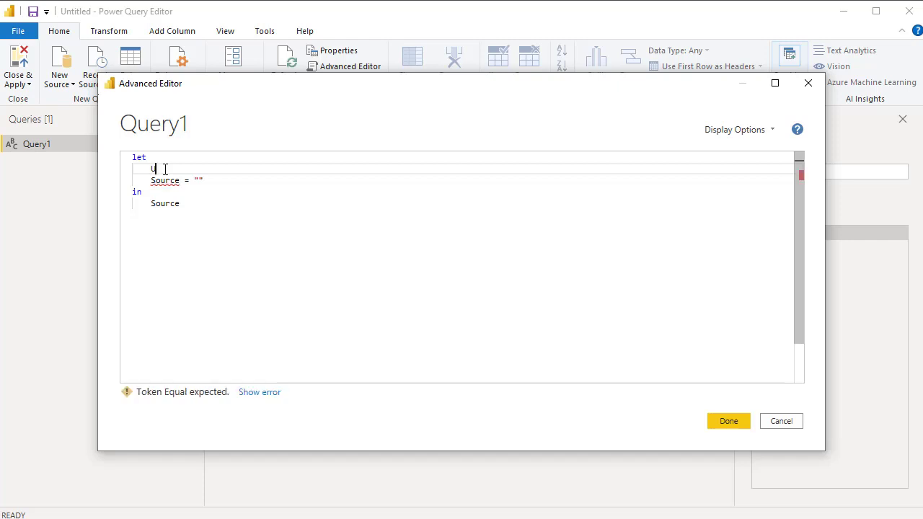
{"action": "type", "text": "rl ="}
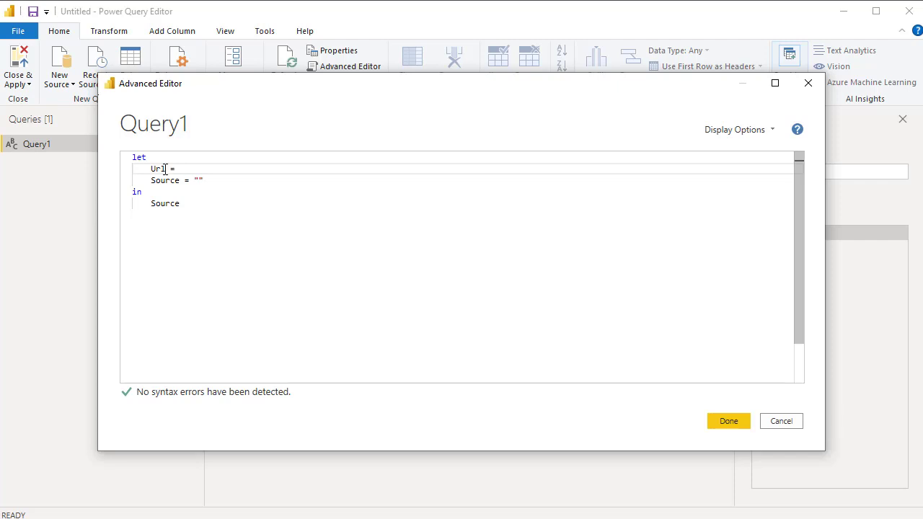
{"action": "type", "text": " \"\""}
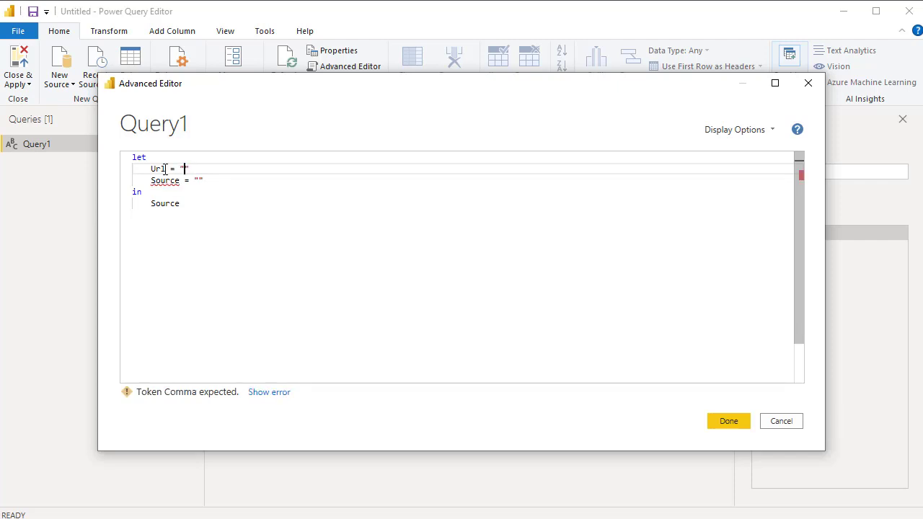
{"action": "key", "text": "ctrl+v"}
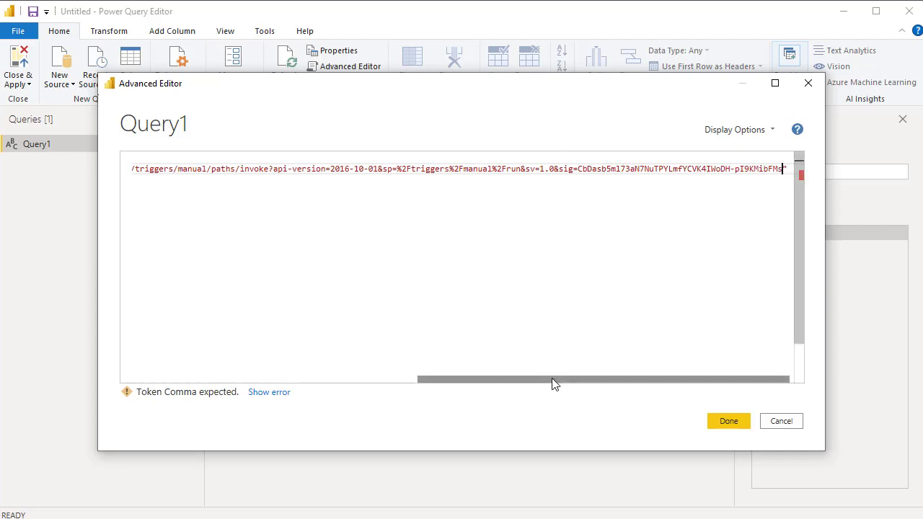
{"action": "left_click_drag", "start_coordinate": [553, 383], "coordinate": [601, 383]}
{"action": "left_click", "coordinate": [784, 171]}
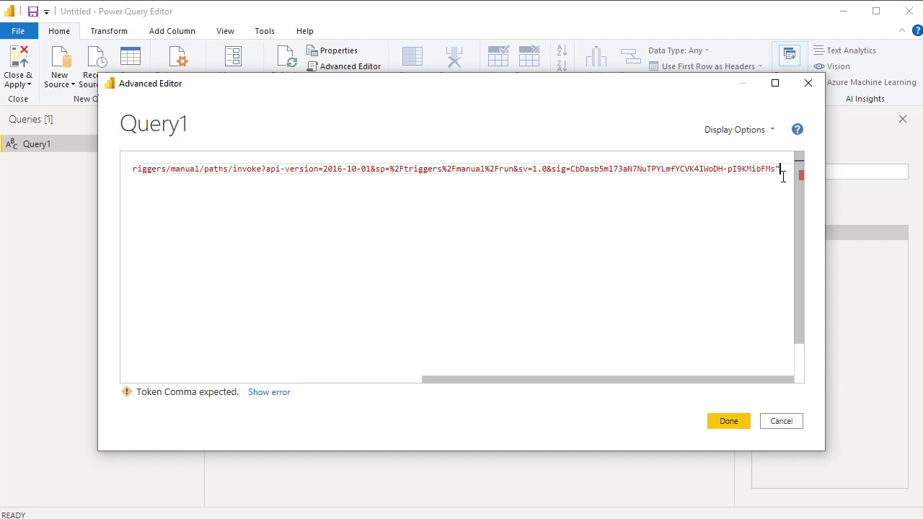
{"action": "type", "text": ","}
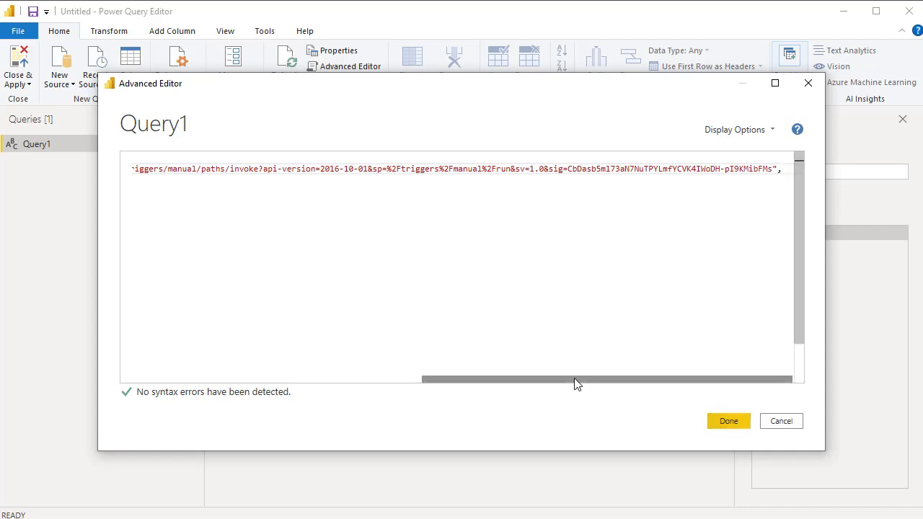
Replace the empty string in the Source line with Json.Document wrapping a Web.Contents call that takes Url as its first argument
{"action": "left_click_drag", "start_coordinate": [574, 383], "coordinate": [214, 390]}
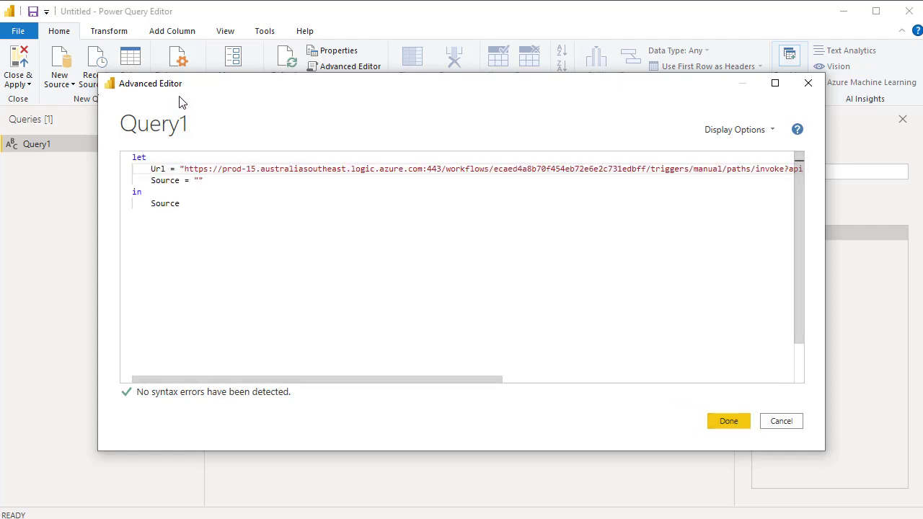
{"action": "left_click", "coordinate": [207, 181]}
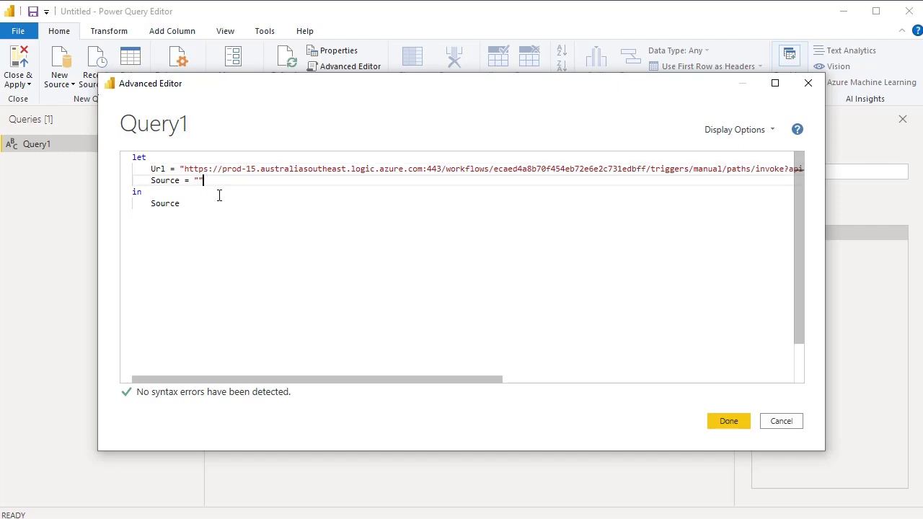
{"action": "key", "text": "BackSpace"}
{"action": "key", "text": "BackSpace"}
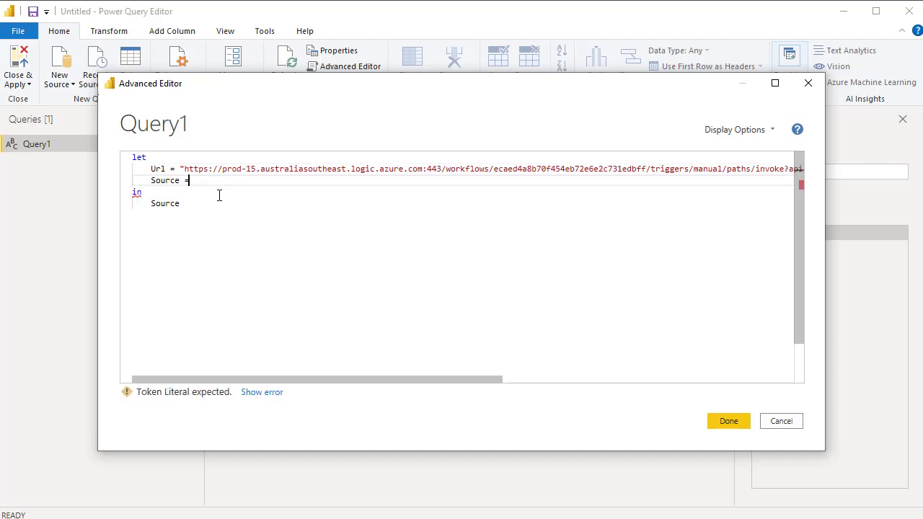
{"action": "type", "text": "Json"}
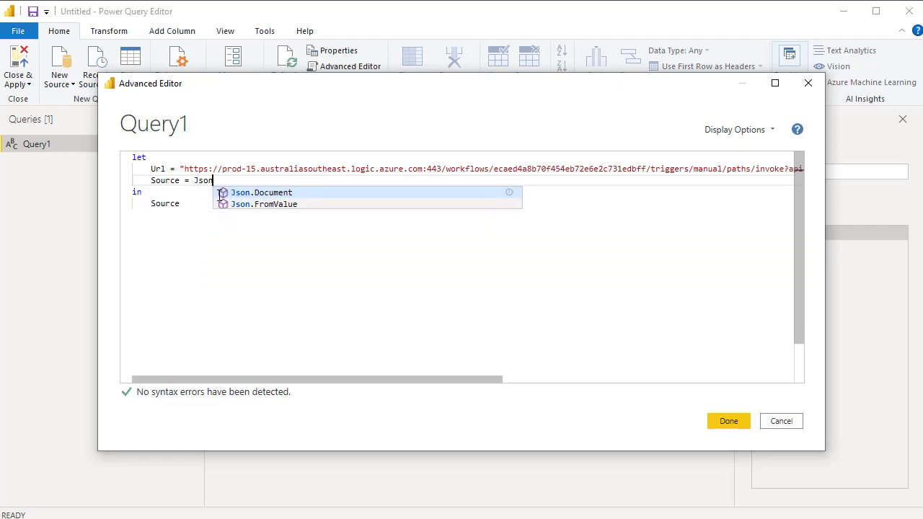
{"action": "left_click", "coordinate": [258, 192]}
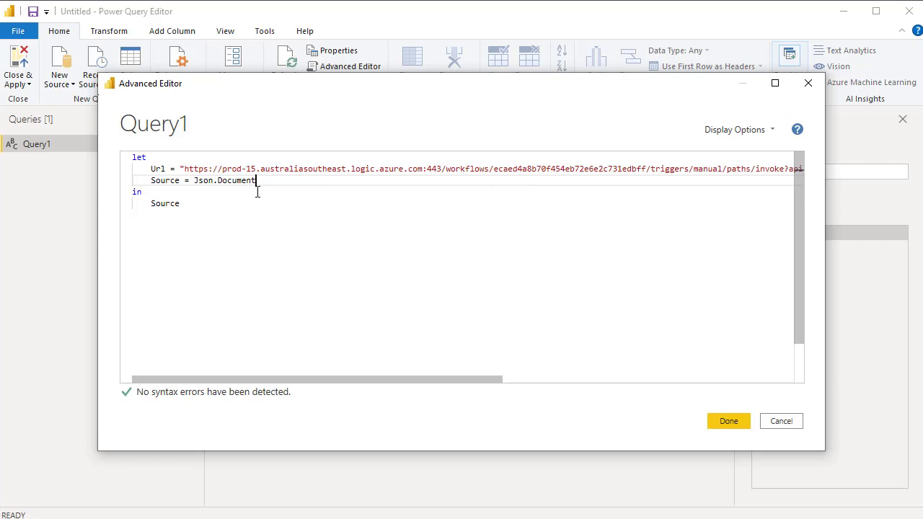
{"action": "type", "text": "("}
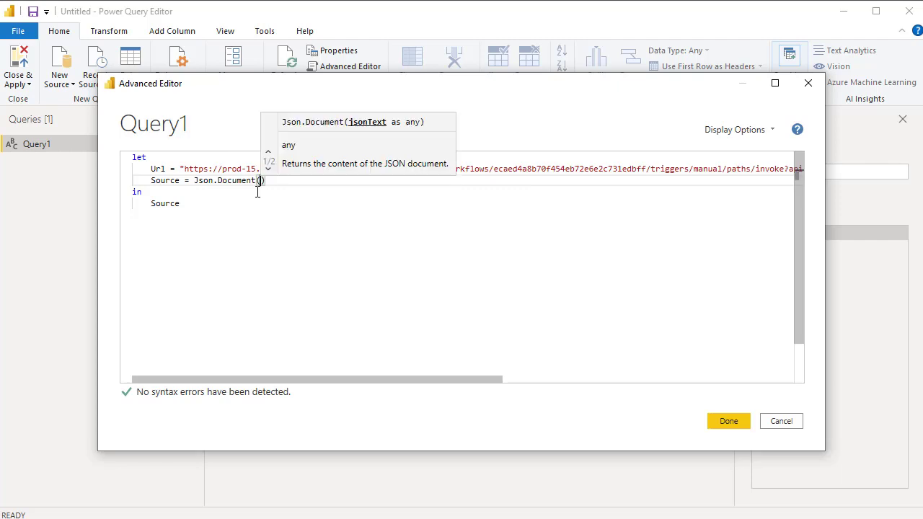
{"action": "type", "text": "Web"}
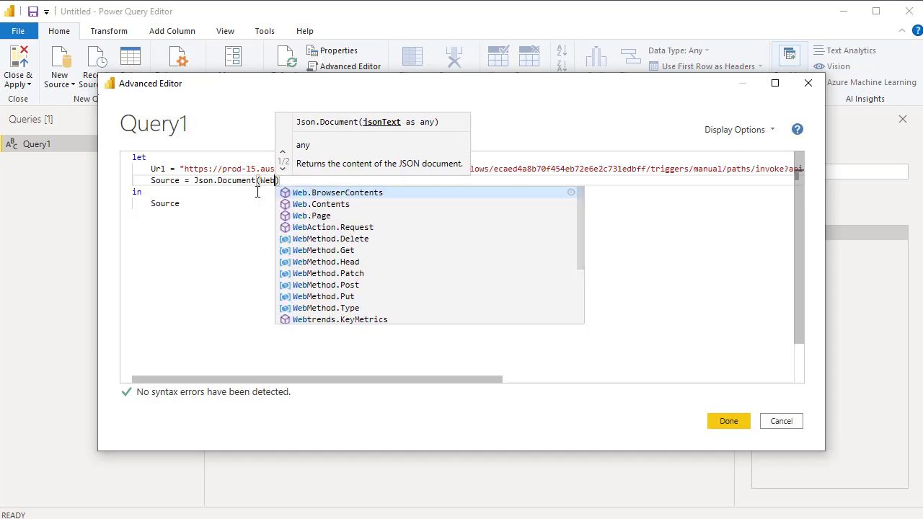
{"action": "type", "text": ".contents"}
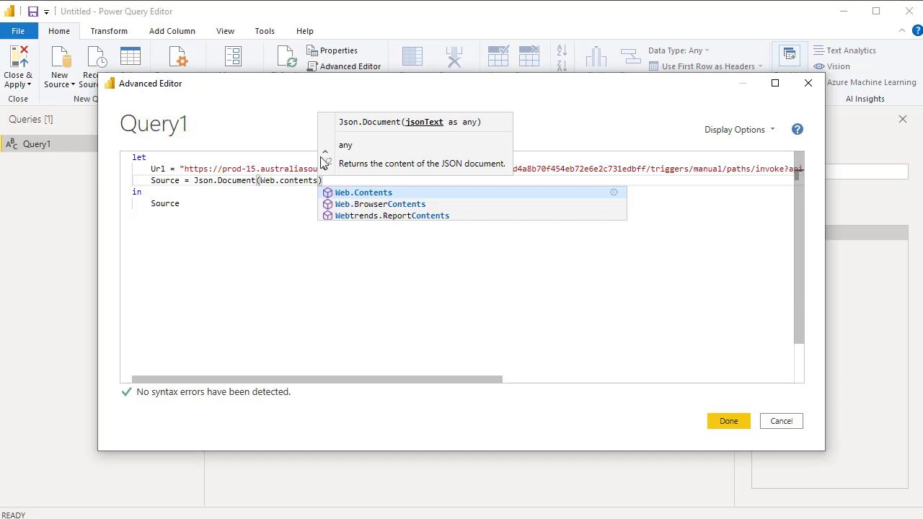
{"action": "left_click", "coordinate": [368, 194]}
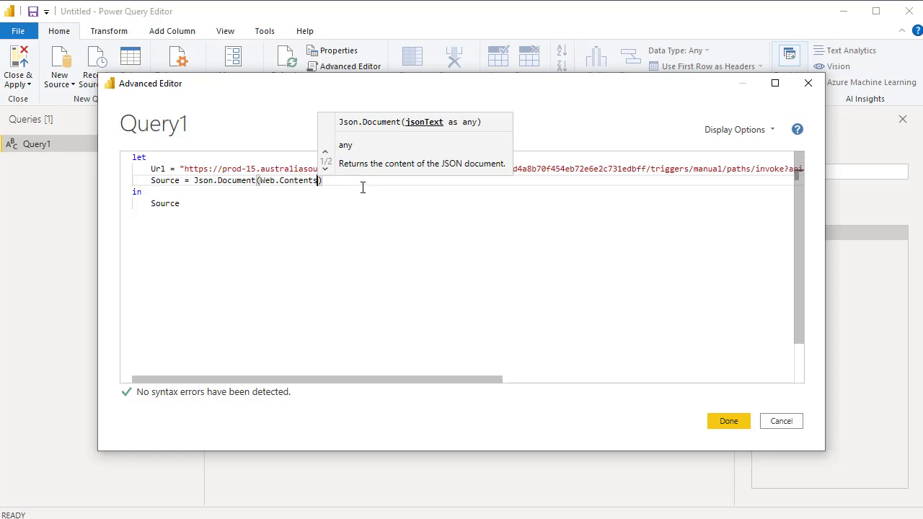
{"action": "type", "text": "("}
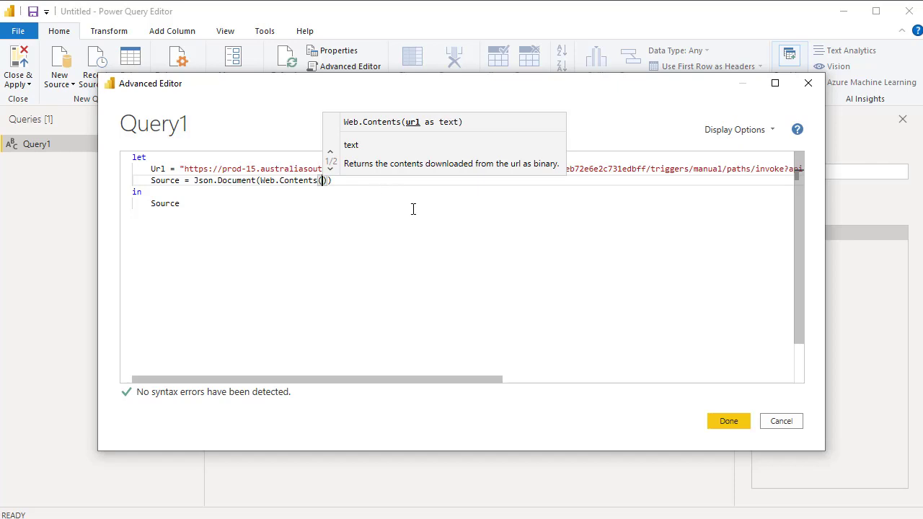
{"action": "type", "text": "Url,"}
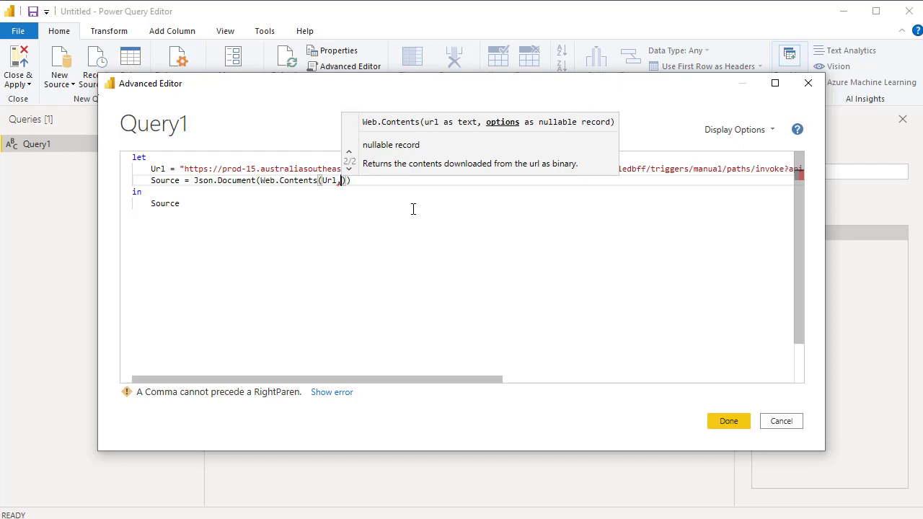
Add the options record [Content=Text.ToBinary("")] to the Web.Contents call and apply the query code
{"action": "type", "text": "["}
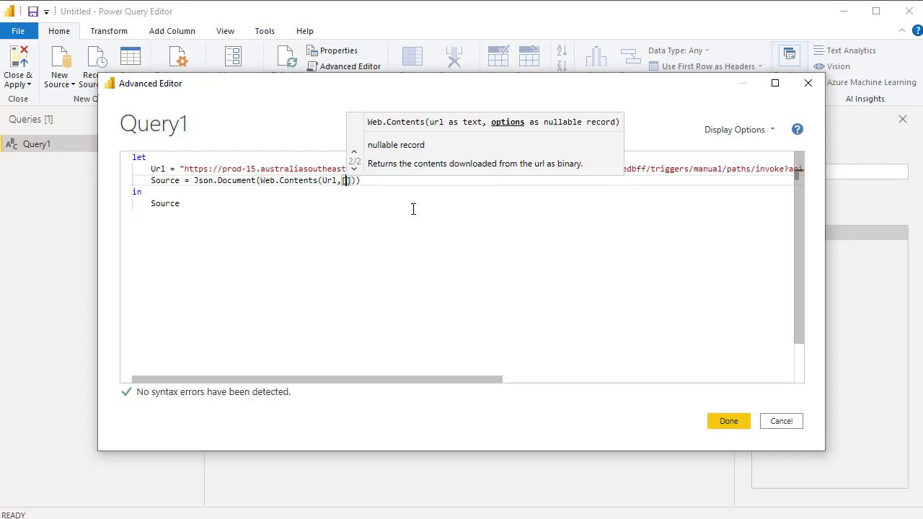
{"action": "type", "text": "Conten"}
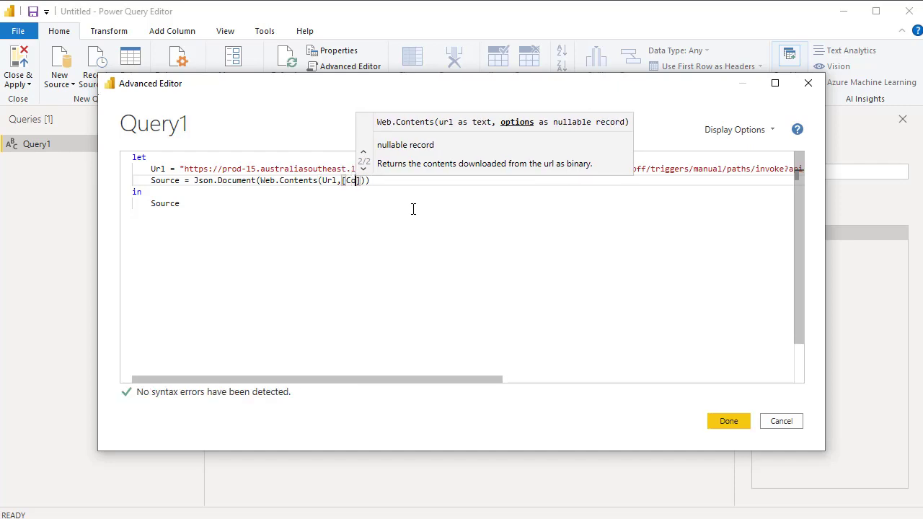
{"action": "type", "text": "t"}
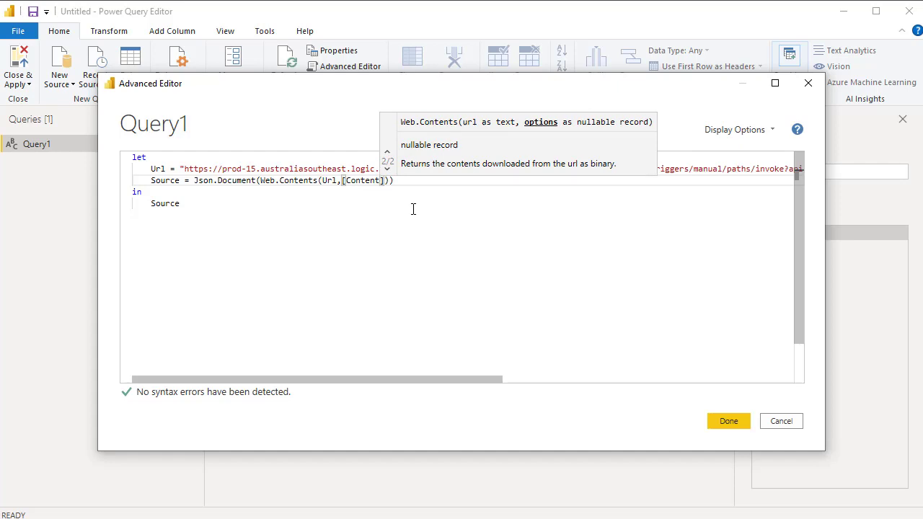
{"action": "type", "text": "=Text"}
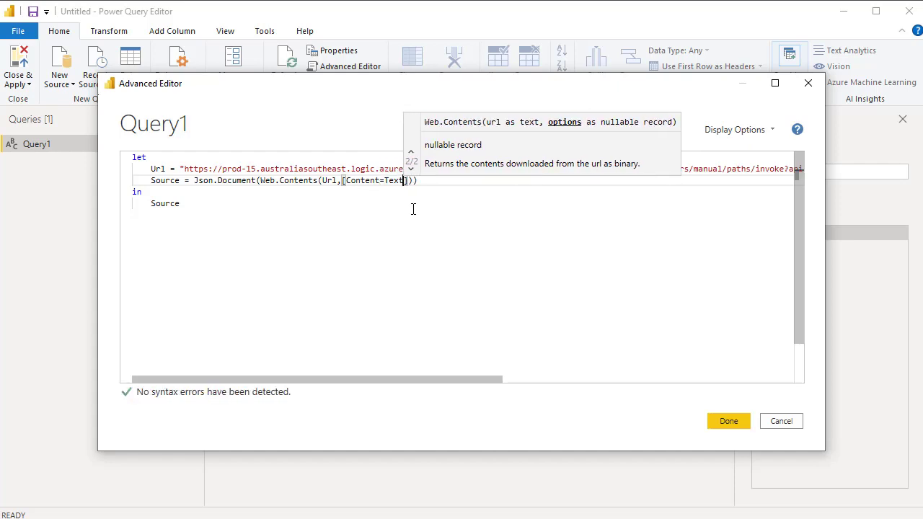
{"action": "type", "text": "."}
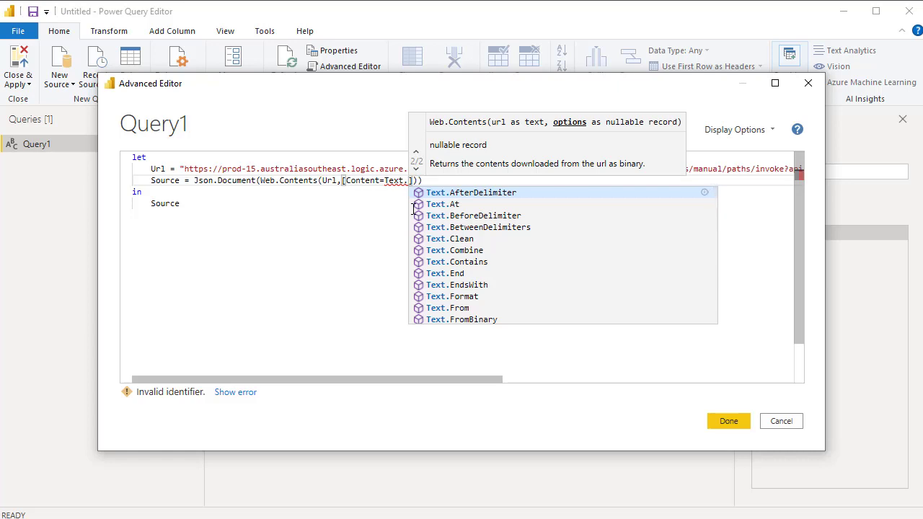
{"action": "type", "text": "T"}
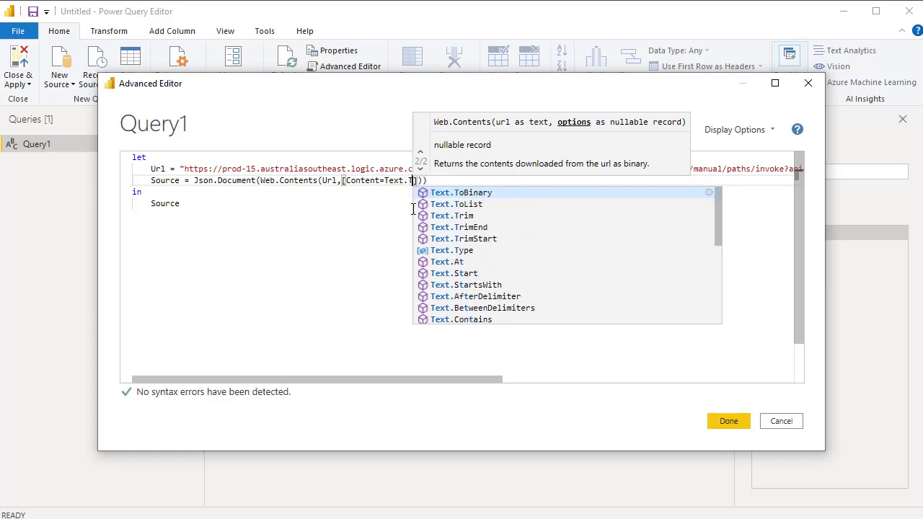
{"action": "type", "text": "oBin"}
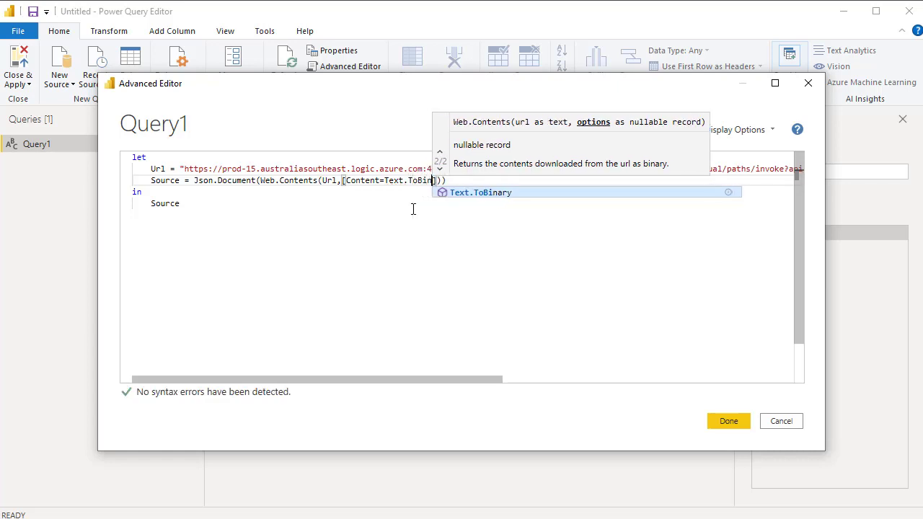
{"action": "type", "text": "ary"}
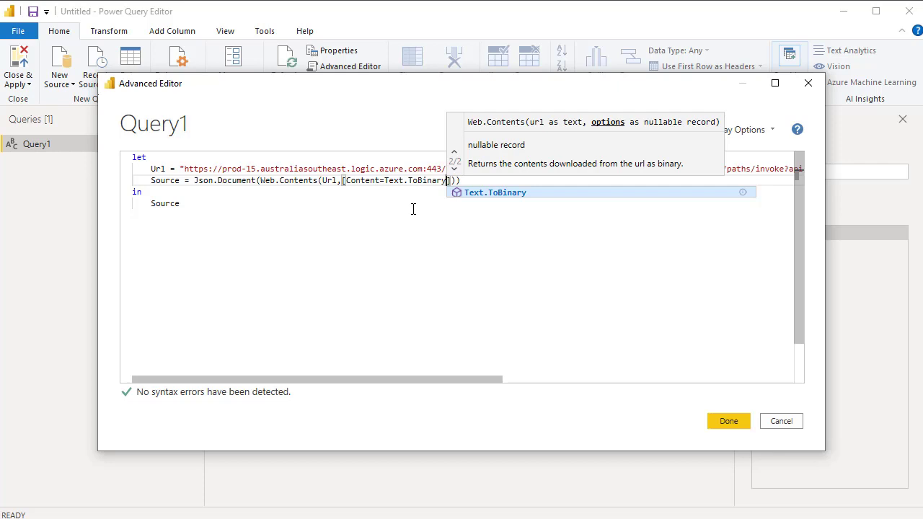
{"action": "type", "text": "("}
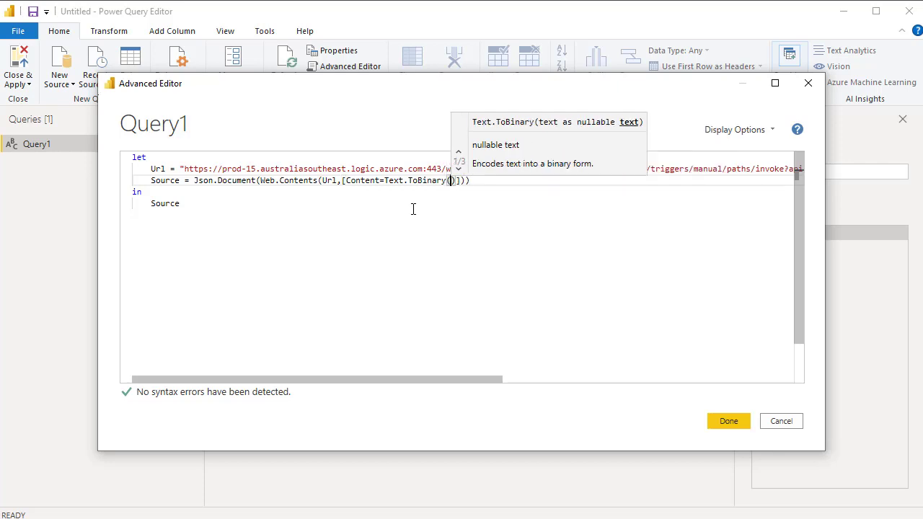
{"action": "type", "text": "\"\")"}
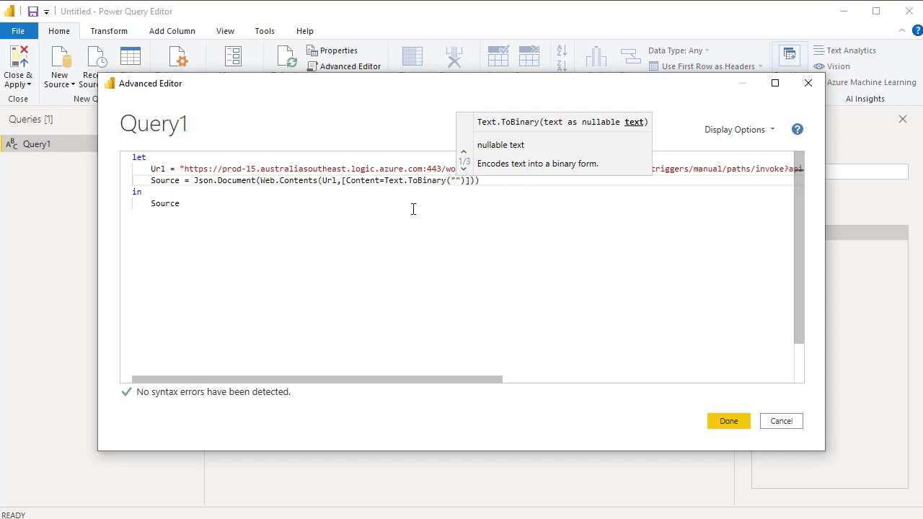
{"action": "type", "text": "]"}
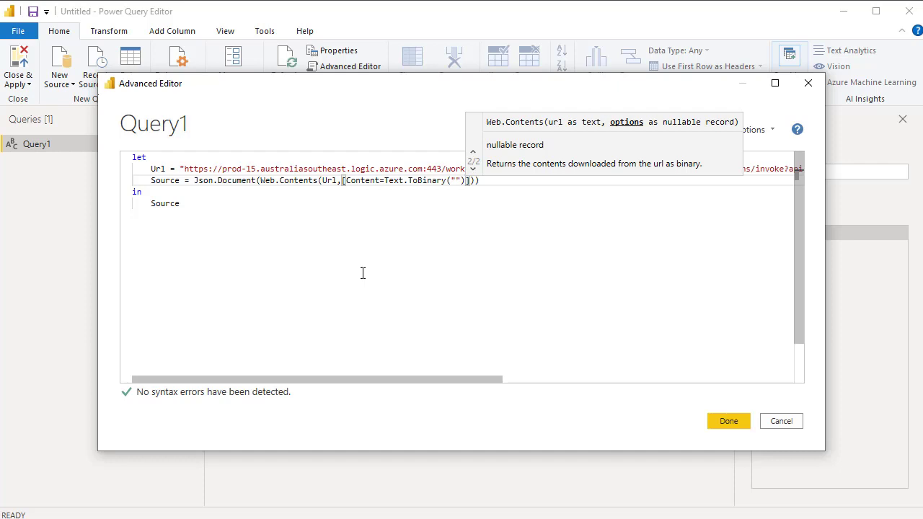
{"action": "left_click", "coordinate": [728, 421]}
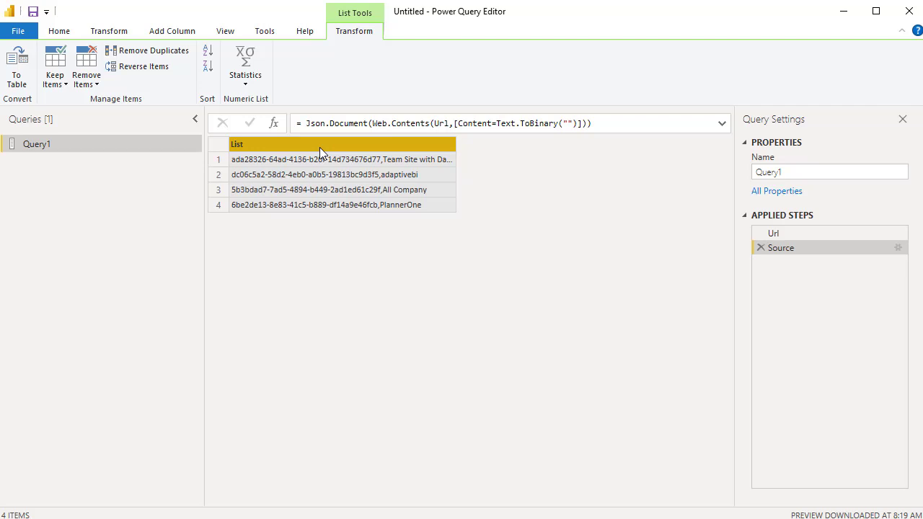
Convert the returned list to a table using Comma as the delimiter, keeping extra columns shown as errors
{"action": "left_click", "coordinate": [21, 81]}
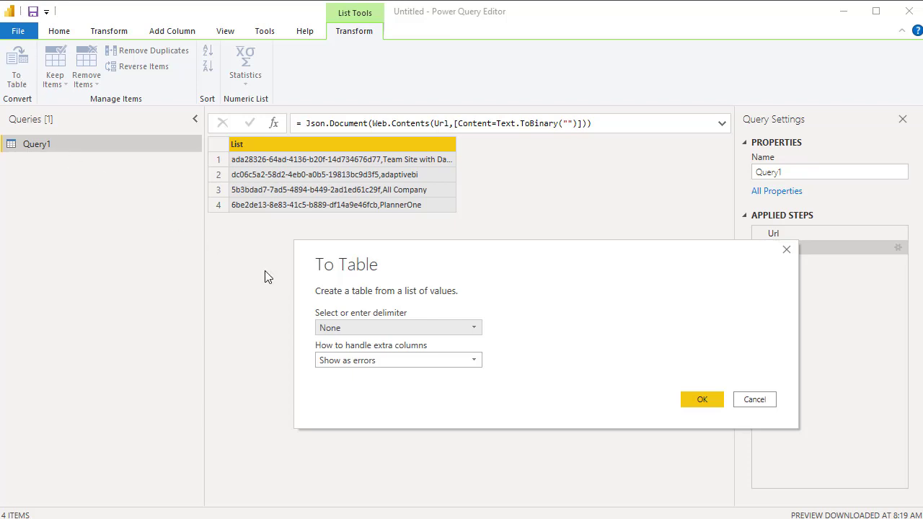
{"action": "left_click", "coordinate": [476, 328]}
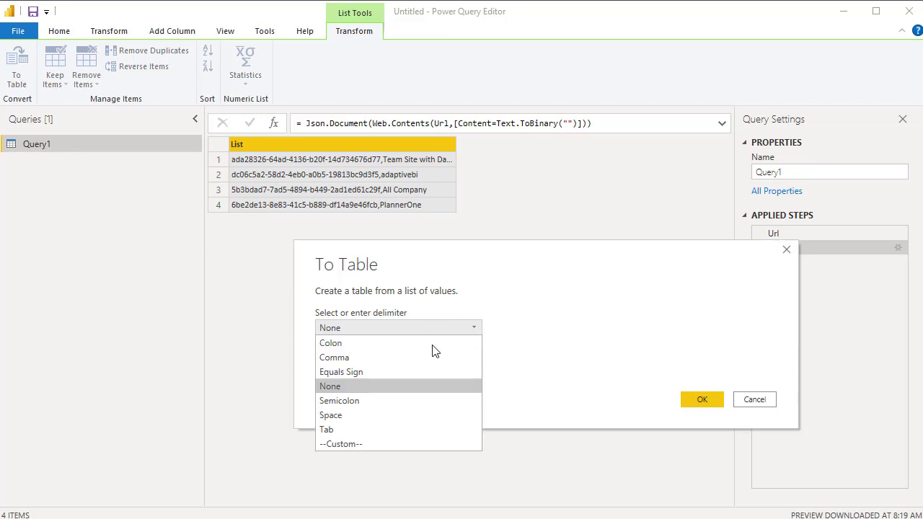
{"action": "left_click", "coordinate": [360, 360]}
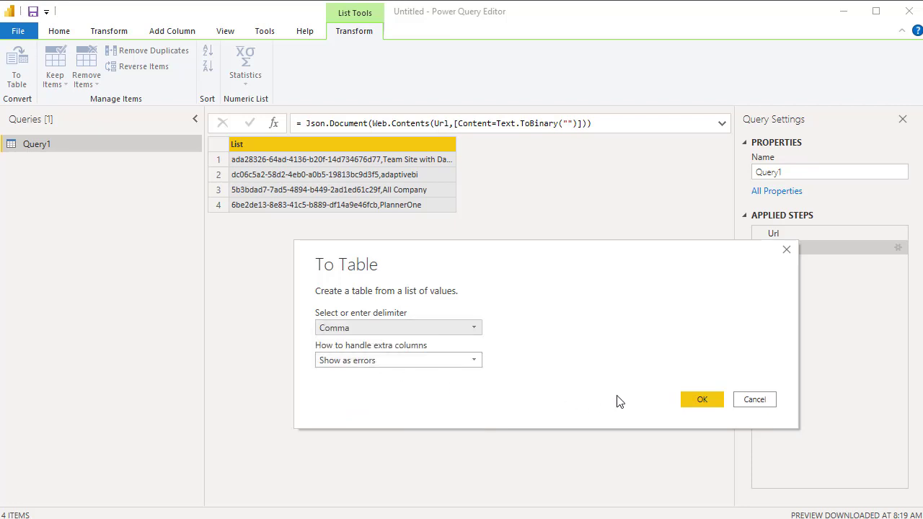
{"action": "left_click", "coordinate": [698, 403]}
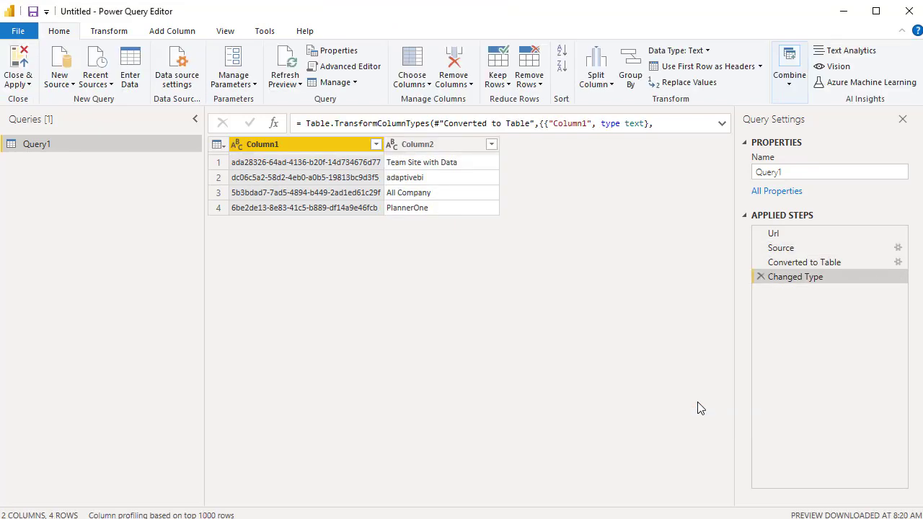
Rename Column1 to groupId and Column2 to groupName
{"action": "right_click", "coordinate": [282, 146]}
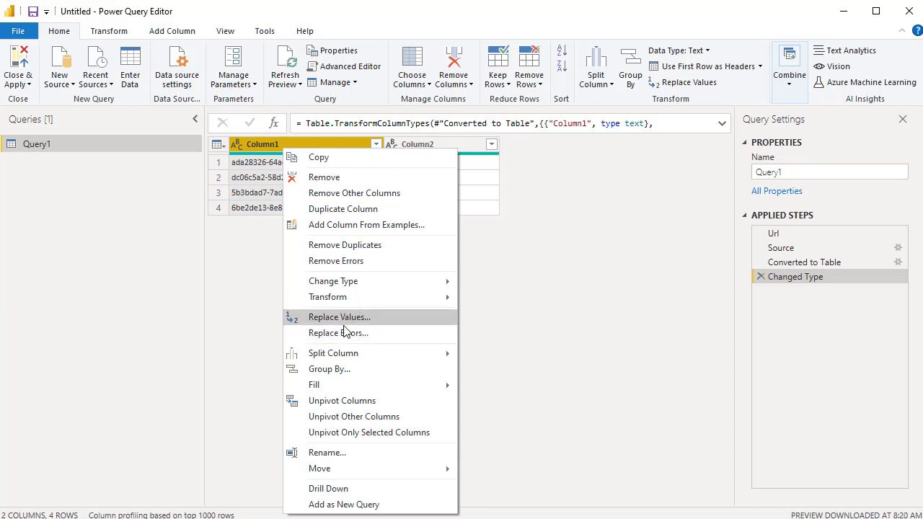
{"action": "left_click", "coordinate": [330, 453]}
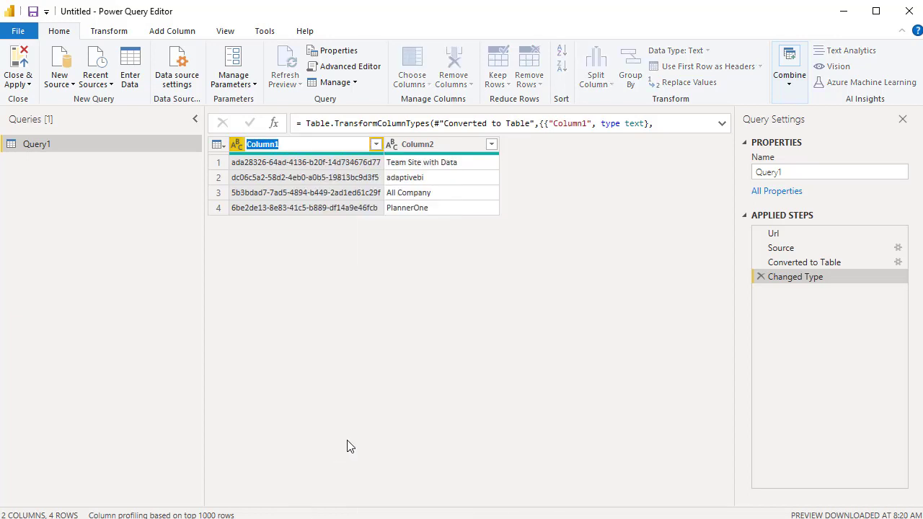
{"action": "type", "text": "groupId"}
{"action": "key", "text": "Return"}
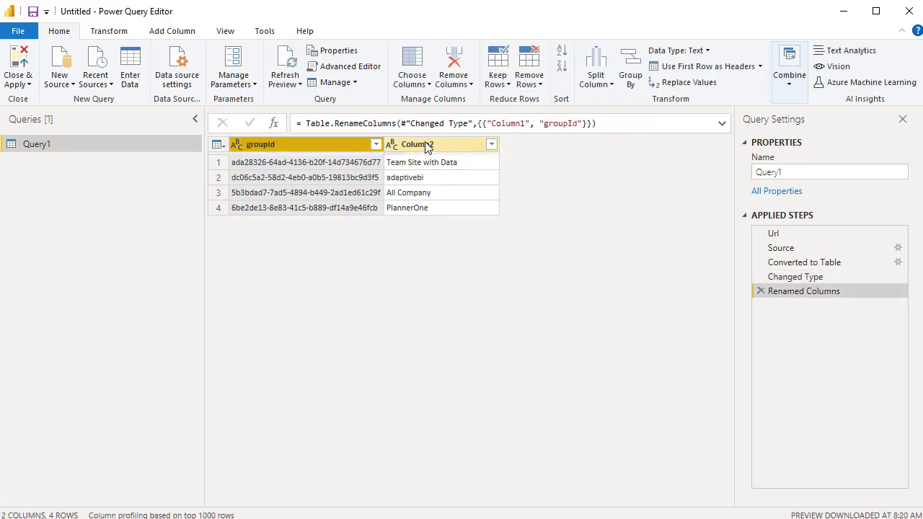
{"action": "right_click", "coordinate": [426, 146]}
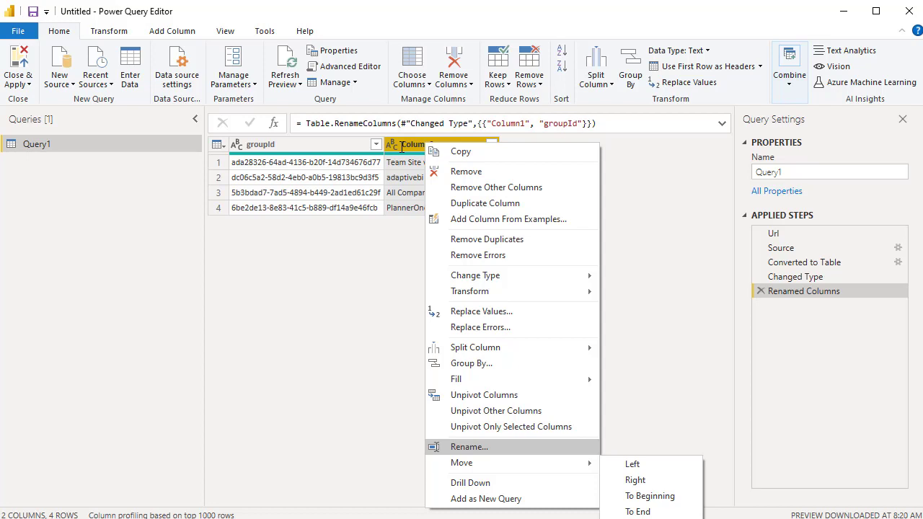
{"action": "key", "text": "Return"}
{"action": "type", "text": "groupName"}
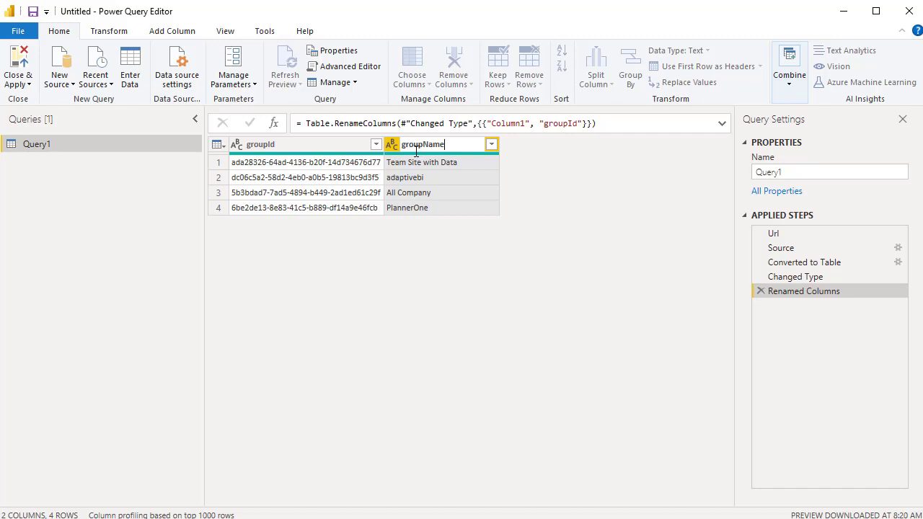
{"action": "left_click", "coordinate": [78, 147]}
Rename the query as GetGroups, close the query editor and apply the changes to the report
{"action": "left_click", "coordinate": [804, 173]}
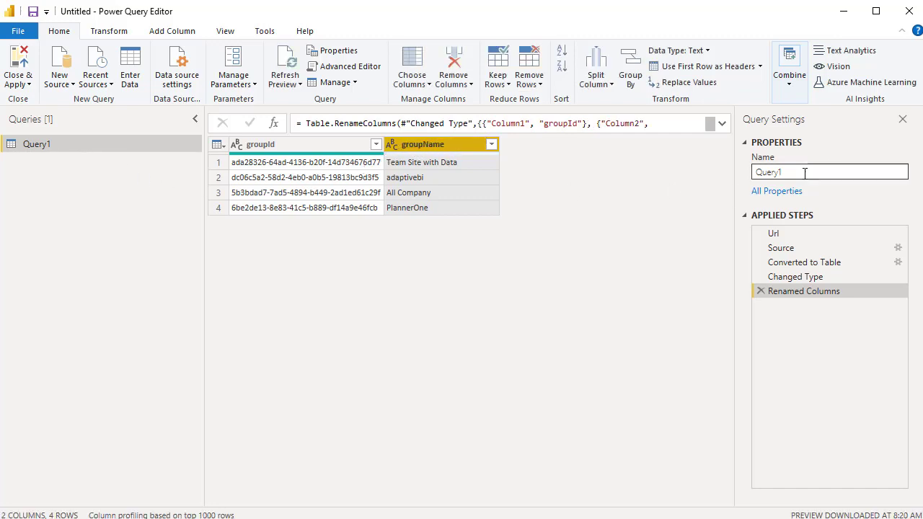
{"action": "double_click", "coordinate": [758, 174]}
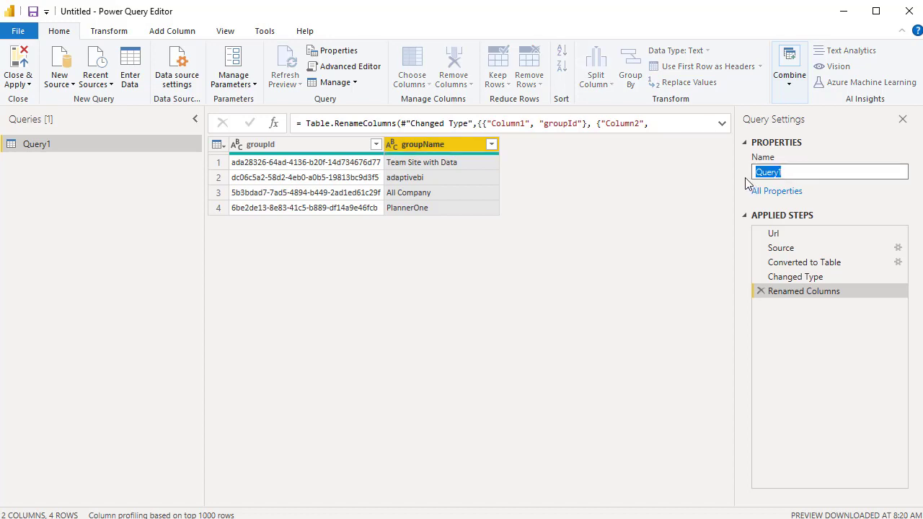
{"action": "type", "text": "GetGroups"}
{"action": "left_click", "coordinate": [19, 82]}
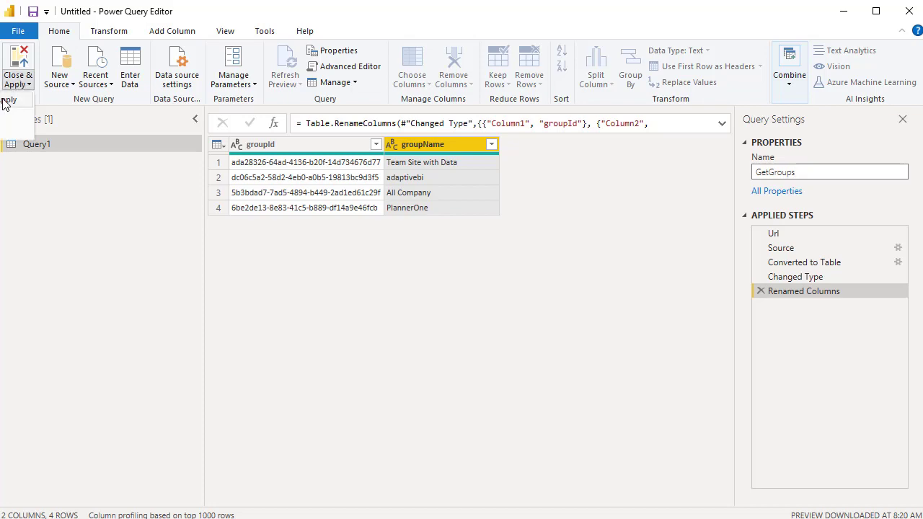
{"action": "left_click", "coordinate": [6, 100]}
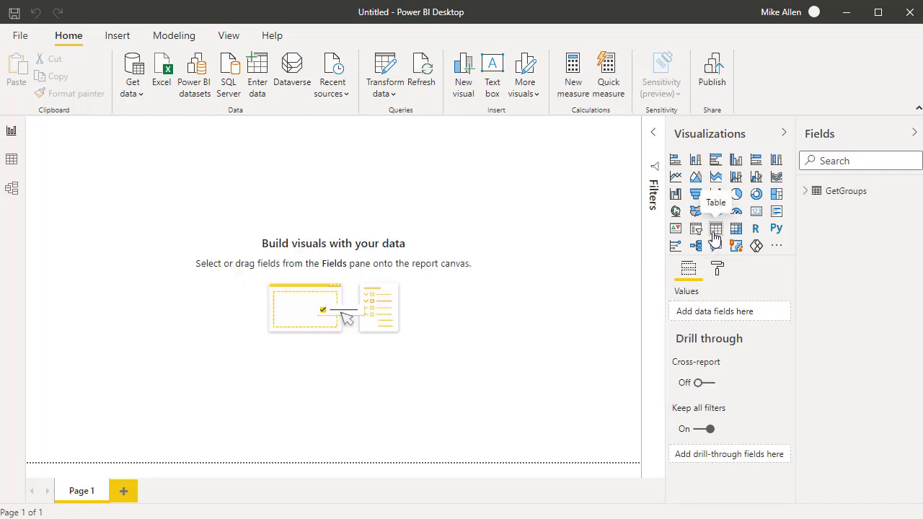
Add a table visual to the report page with the groupId and groupName fields from GetGroups
{"action": "left_click", "coordinate": [714, 235]}
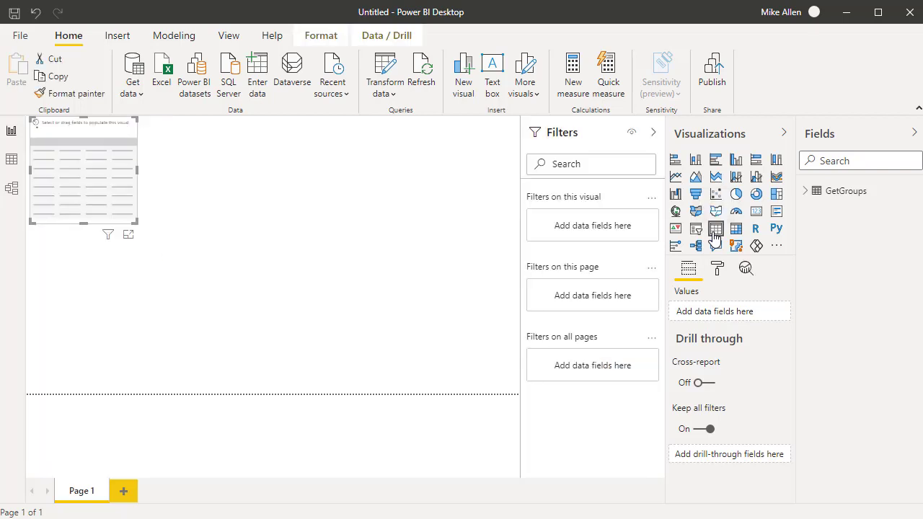
{"action": "left_click", "coordinate": [806, 191]}
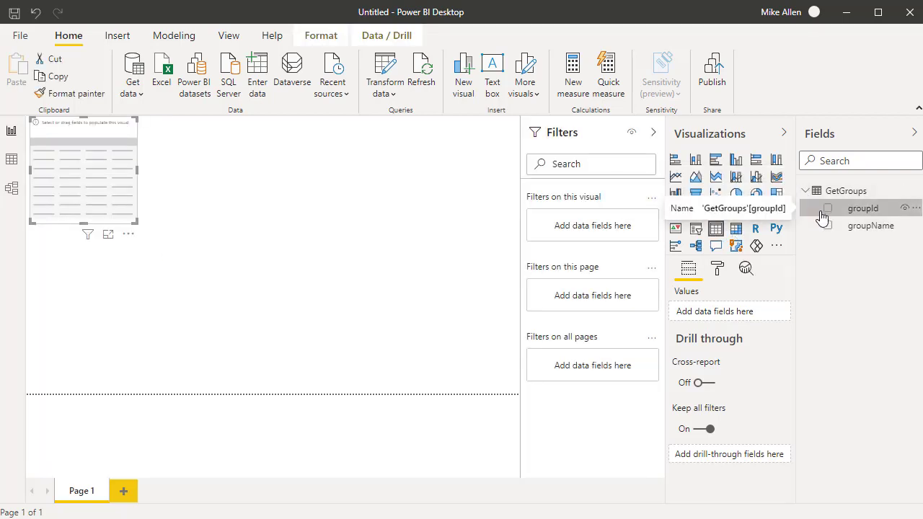
{"action": "left_click", "coordinate": [828, 214]}
{"action": "left_click", "coordinate": [828, 210]}
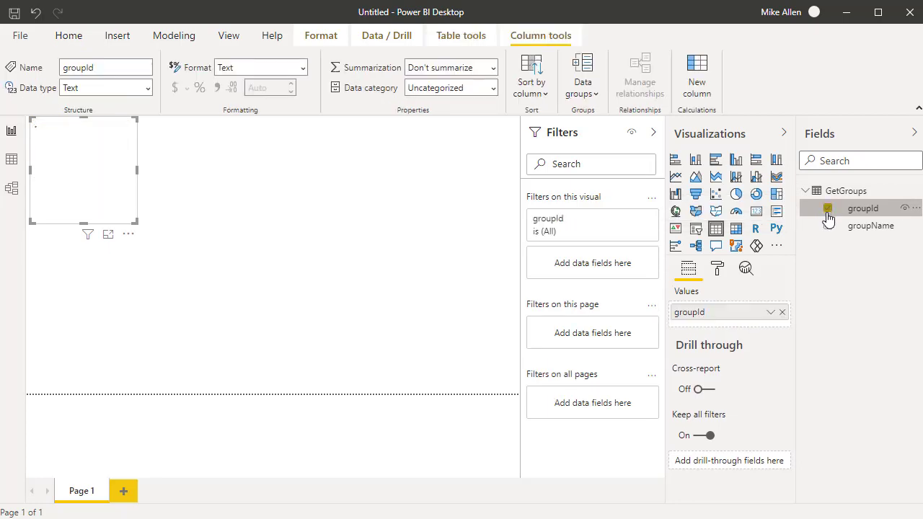
{"action": "left_click", "coordinate": [829, 226]}
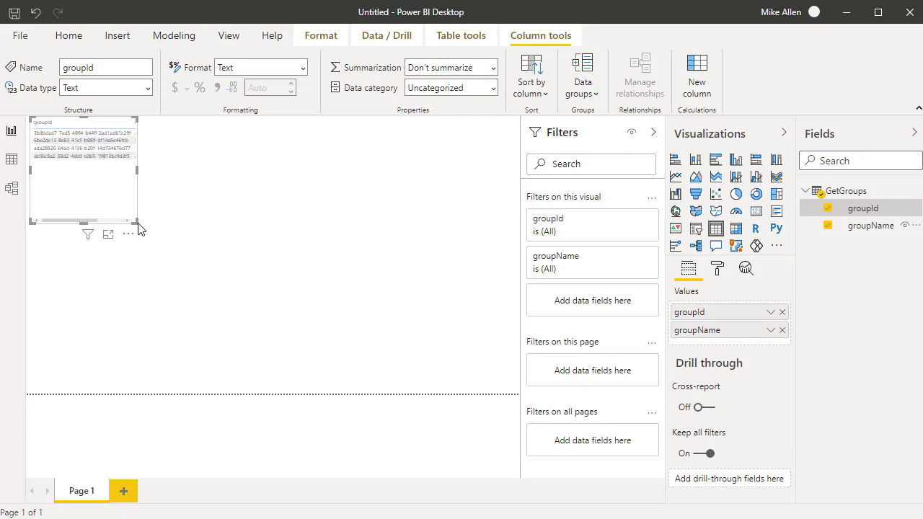
Enlarge the table visual, lower its upper edge slightly and widen the groupId column
{"action": "left_click_drag", "start_coordinate": [136, 222], "coordinate": [394, 291]}
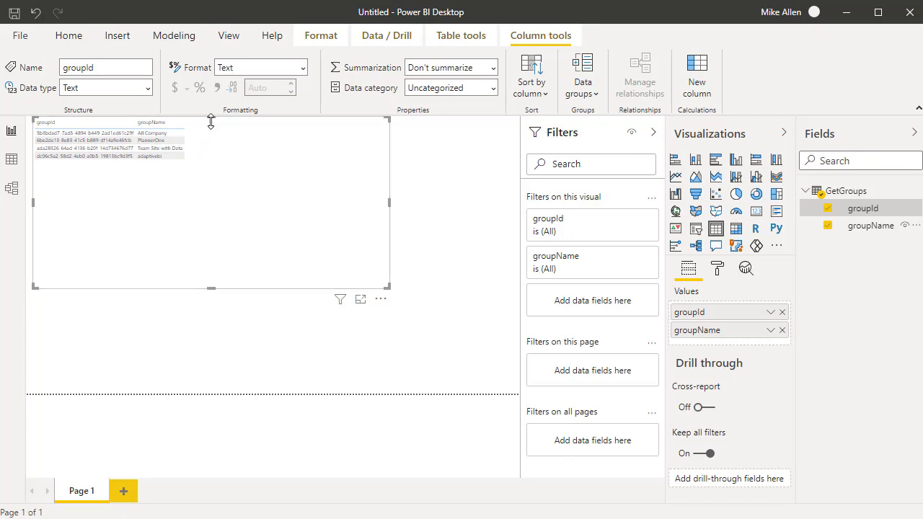
{"action": "left_click_drag", "start_coordinate": [210, 118], "coordinate": [191, 155]}
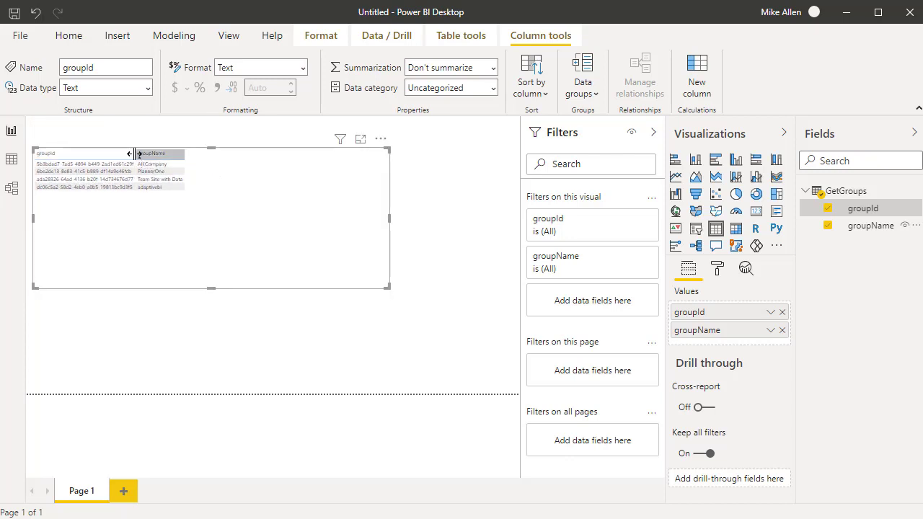
{"action": "left_click_drag", "start_coordinate": [135, 154], "coordinate": [194, 160]}
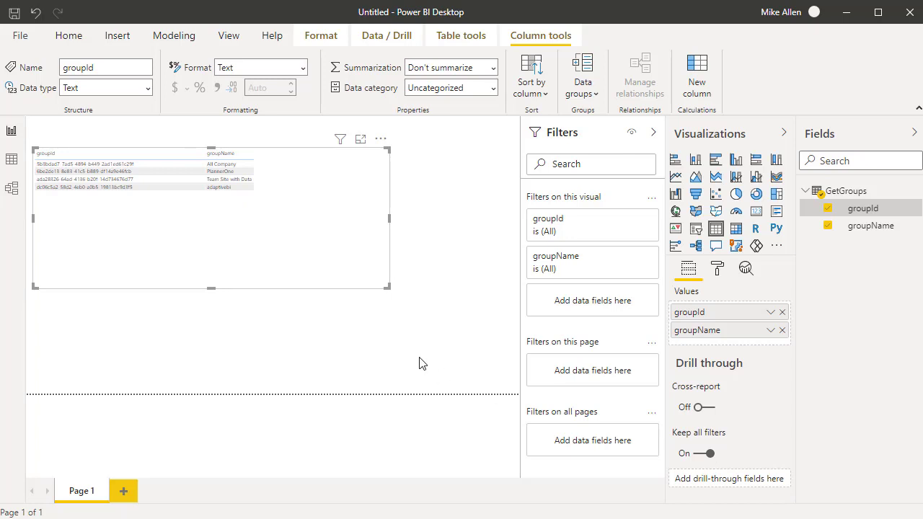
Save the report as a Power BI file named WorkInProgress in the AdaptiveBI folder
{"action": "left_click", "coordinate": [15, 16]}
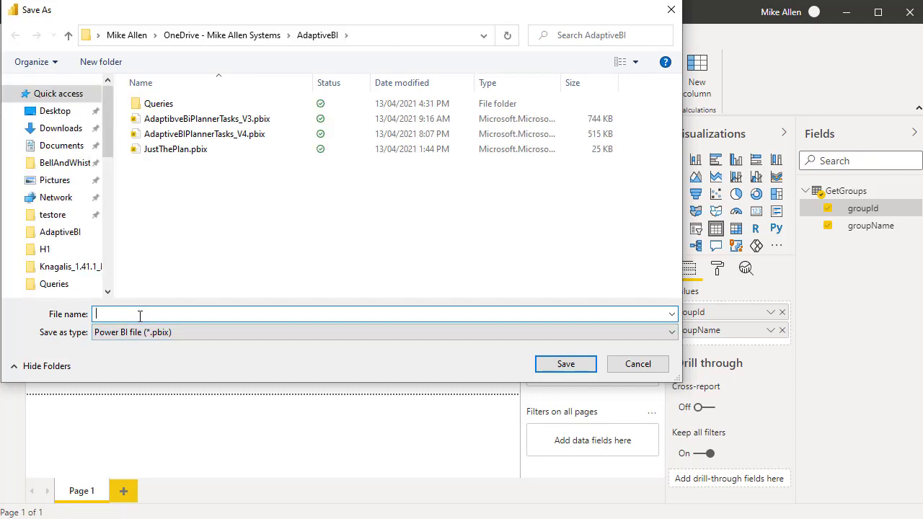
{"action": "type", "text": "WorkInprogress"}
{"action": "key", "text": "BackSpace"}
{"action": "type", "text": "P"}
{"action": "left_click", "coordinate": [575, 363]}
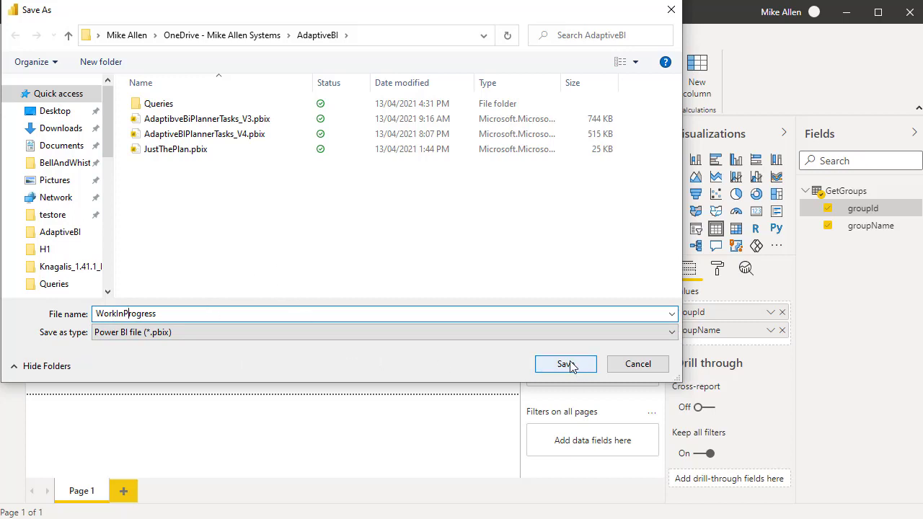